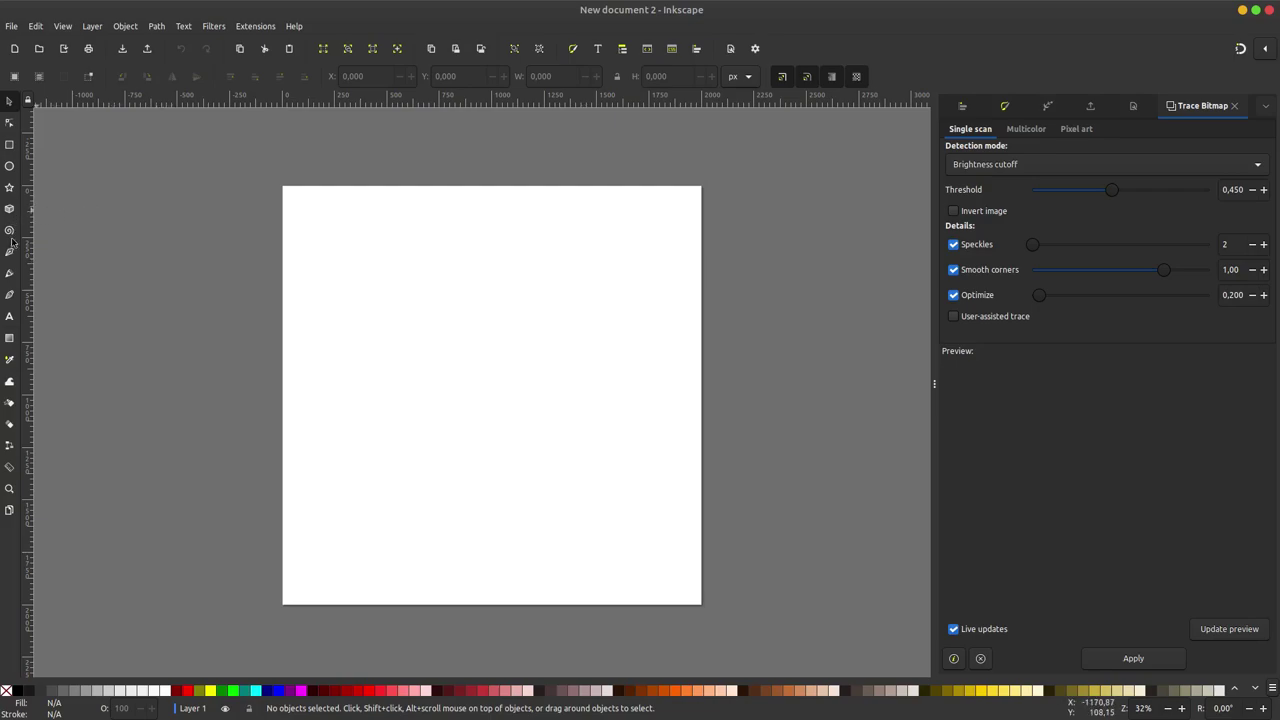
Step: Create a black serif text object reading 'ptl' near the page centre
{"action": "left_click", "coordinate": [9, 318]}
{"action": "left_click", "coordinate": [404, 346]}
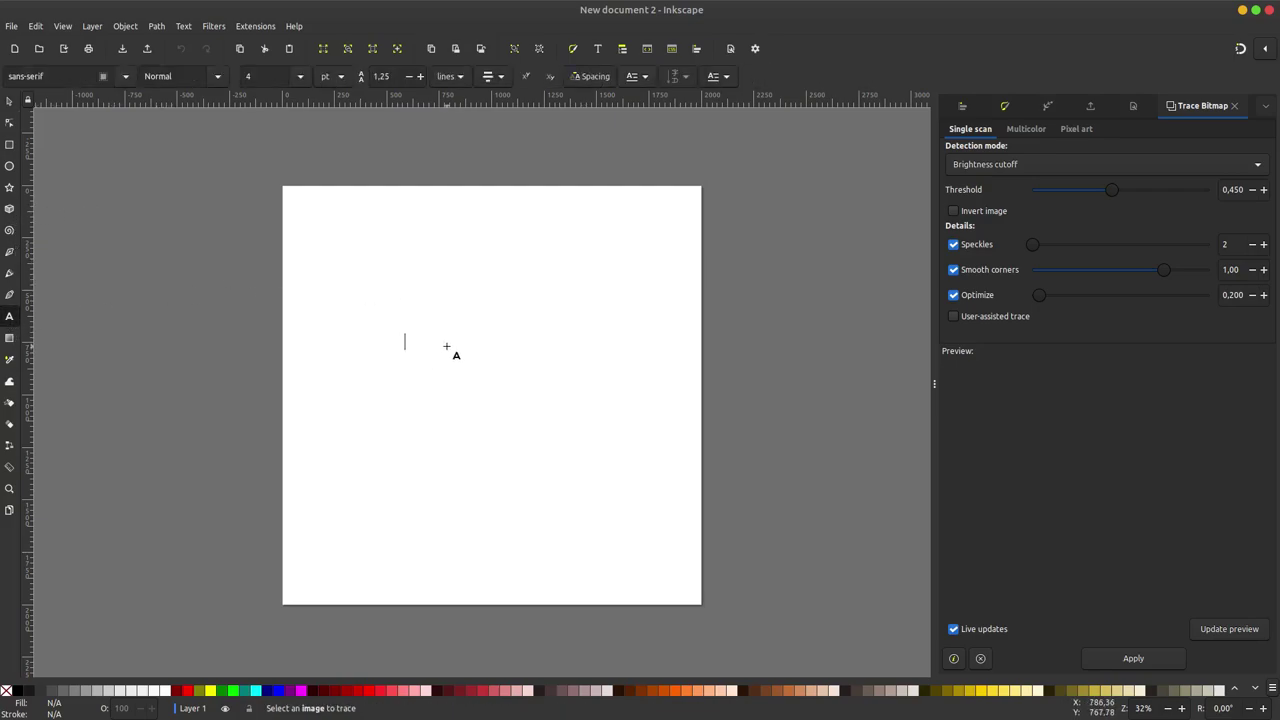
{"action": "type", "text": "abc"}
{"action": "key", "text": "ctrl+a"}
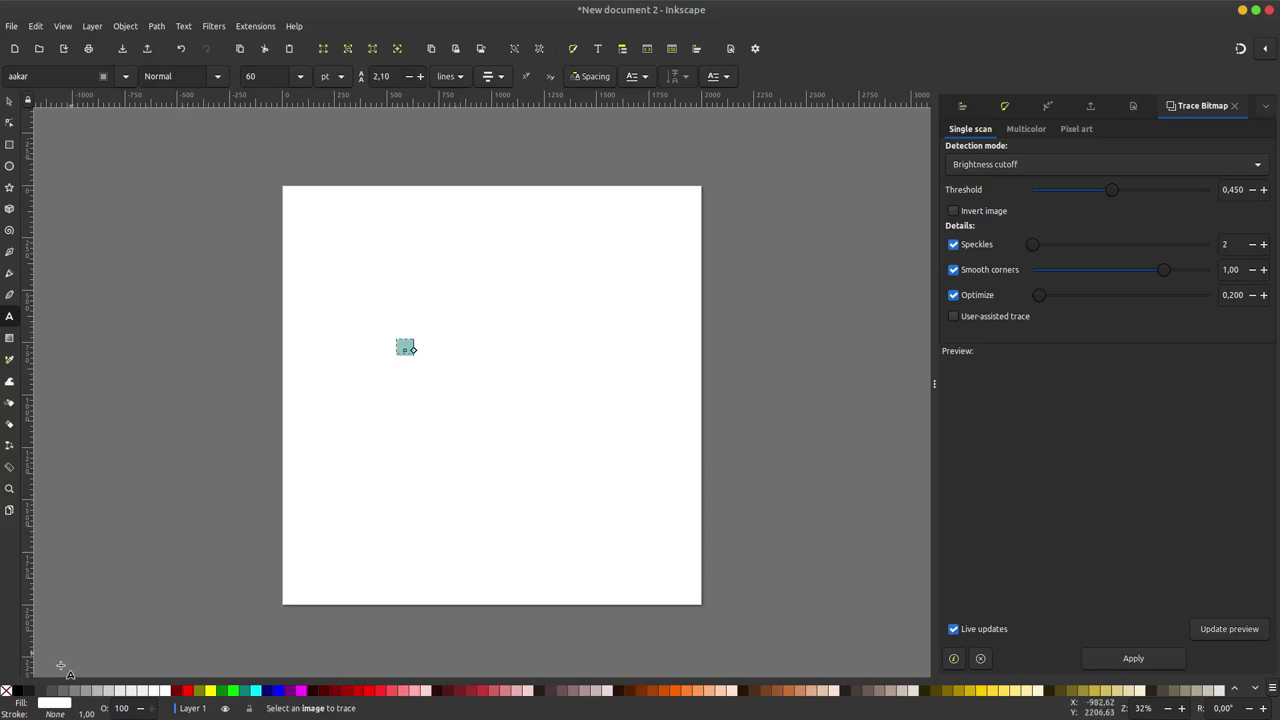
{"action": "left_click", "coordinate": [26, 692]}
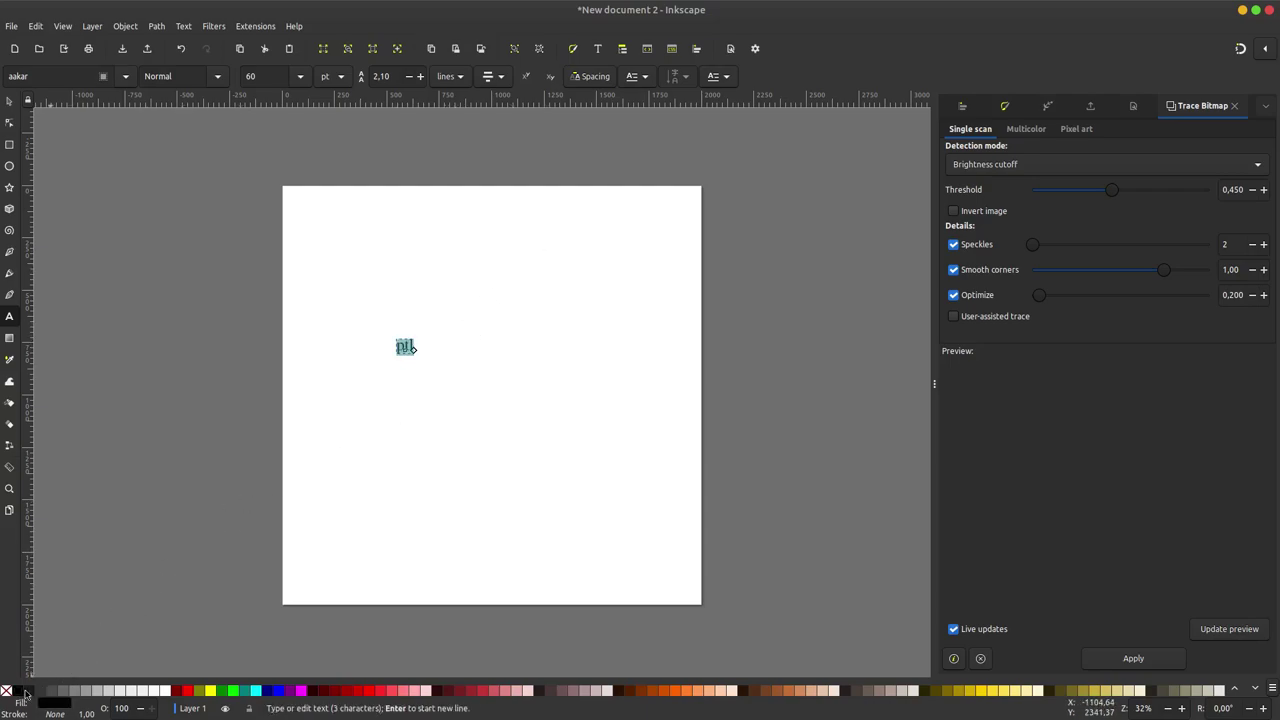
Step: Scale the 'ptl' text up to about 439 pt and select all its letters
{"action": "left_click", "coordinate": [8, 103]}
{"action": "mouse_move", "coordinate": [418, 338]}
{"action": "left_mouse_down"}
{"action": "mouse_move", "coordinate": [512, 300]}
{"action": "mouse_move", "coordinate": [534, 375]}
{"action": "left_mouse_up"}
{"action": "double_click", "coordinate": [512, 395]}
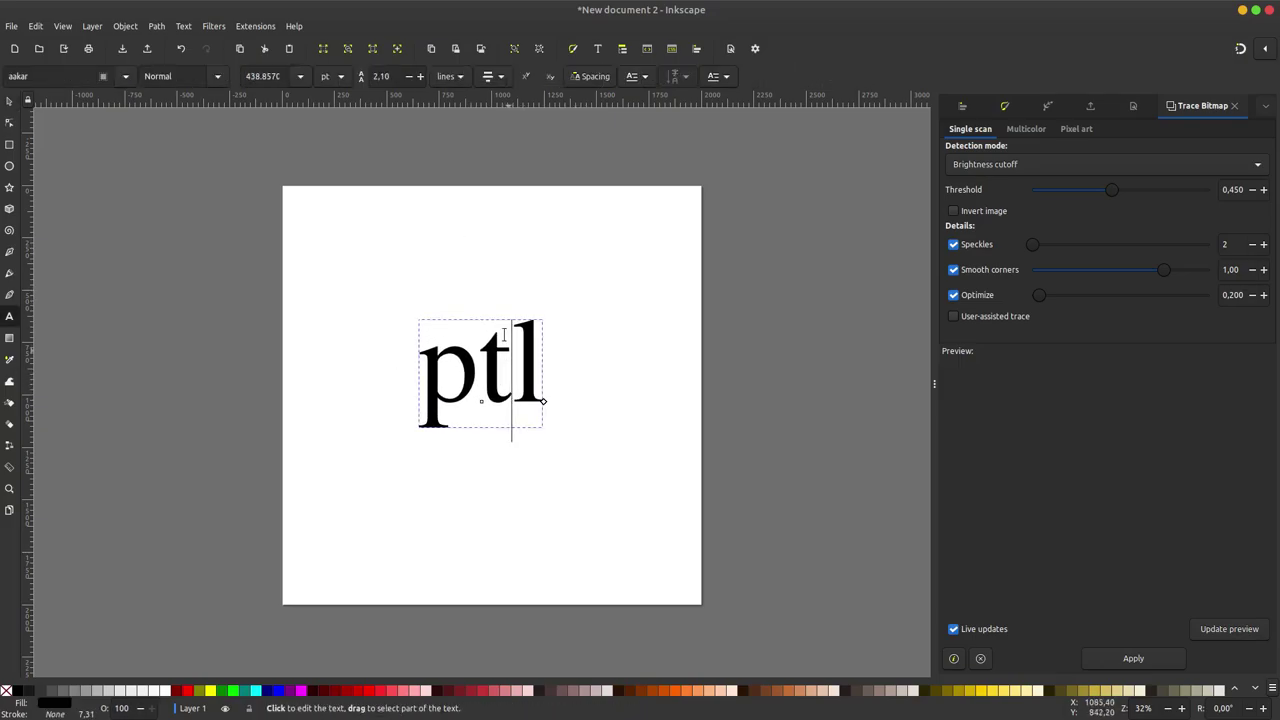
{"action": "key", "text": "ctrl+a"}
{"action": "left_click", "coordinate": [255, 26]}
{"action": "mouse_move", "coordinate": [259, 315]}
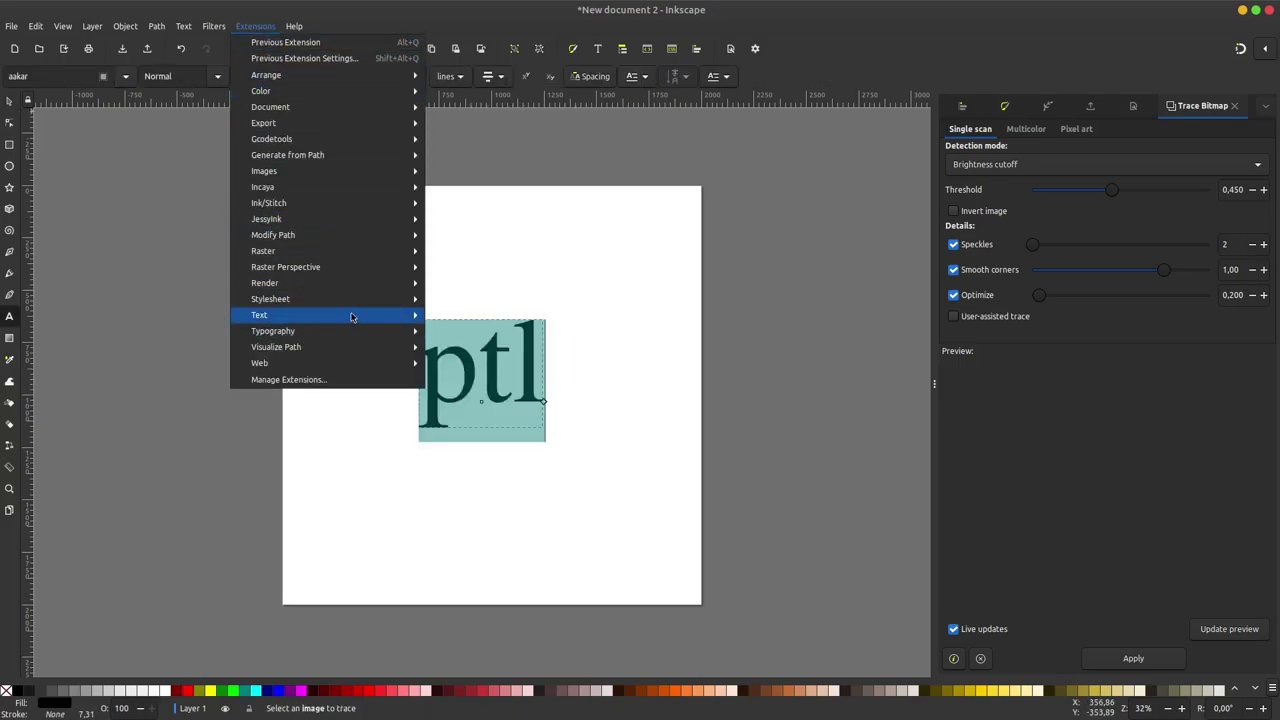
{"action": "mouse_move", "coordinate": [467, 315]}
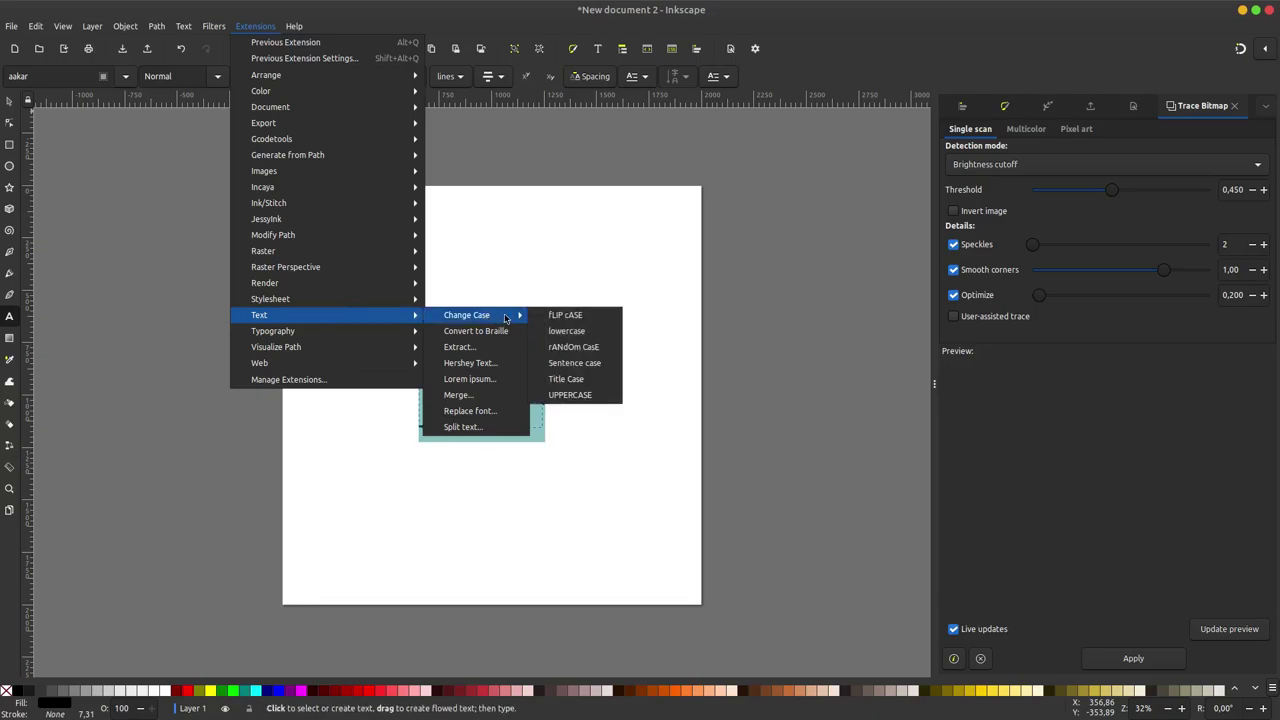
Step: Run the UPPERCASE Change Case extension so the text reads 'PTL'
{"action": "left_click", "coordinate": [588, 400]}
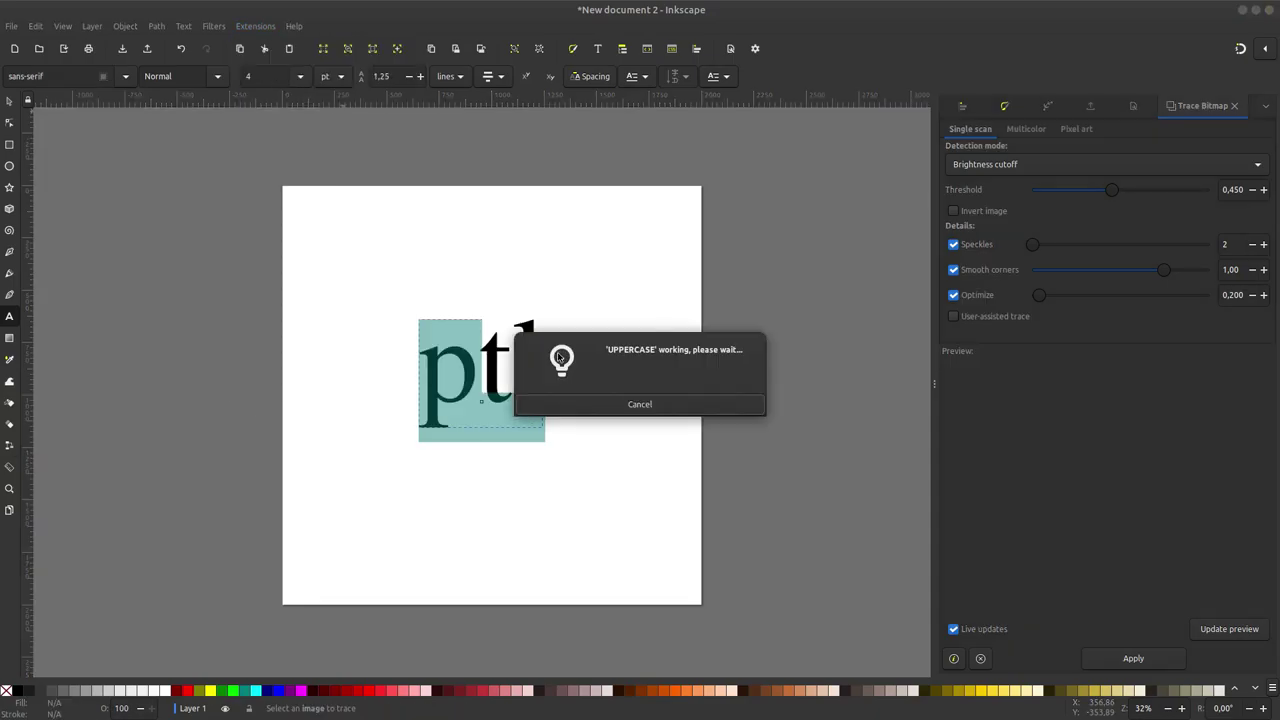
{"action": "left_click", "coordinate": [523, 363]}
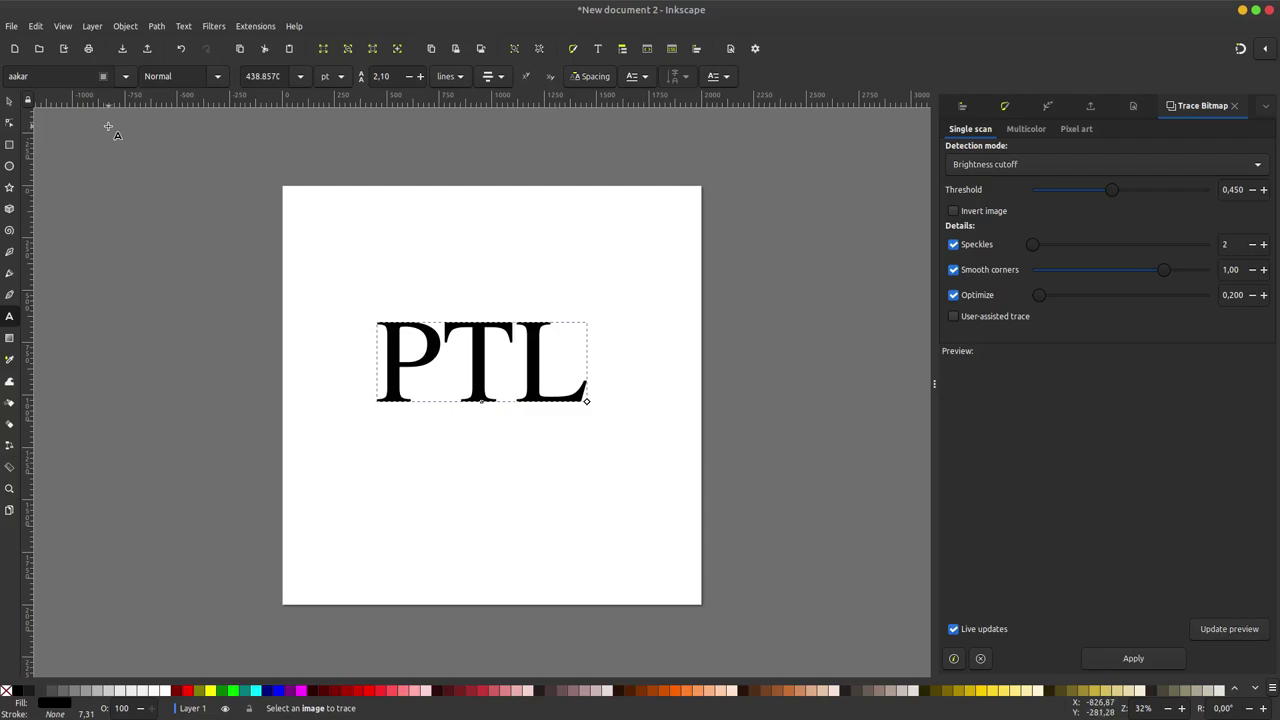
Step: Enlarge the PTL text and reposition it on the page
{"action": "left_click", "coordinate": [9, 101]}
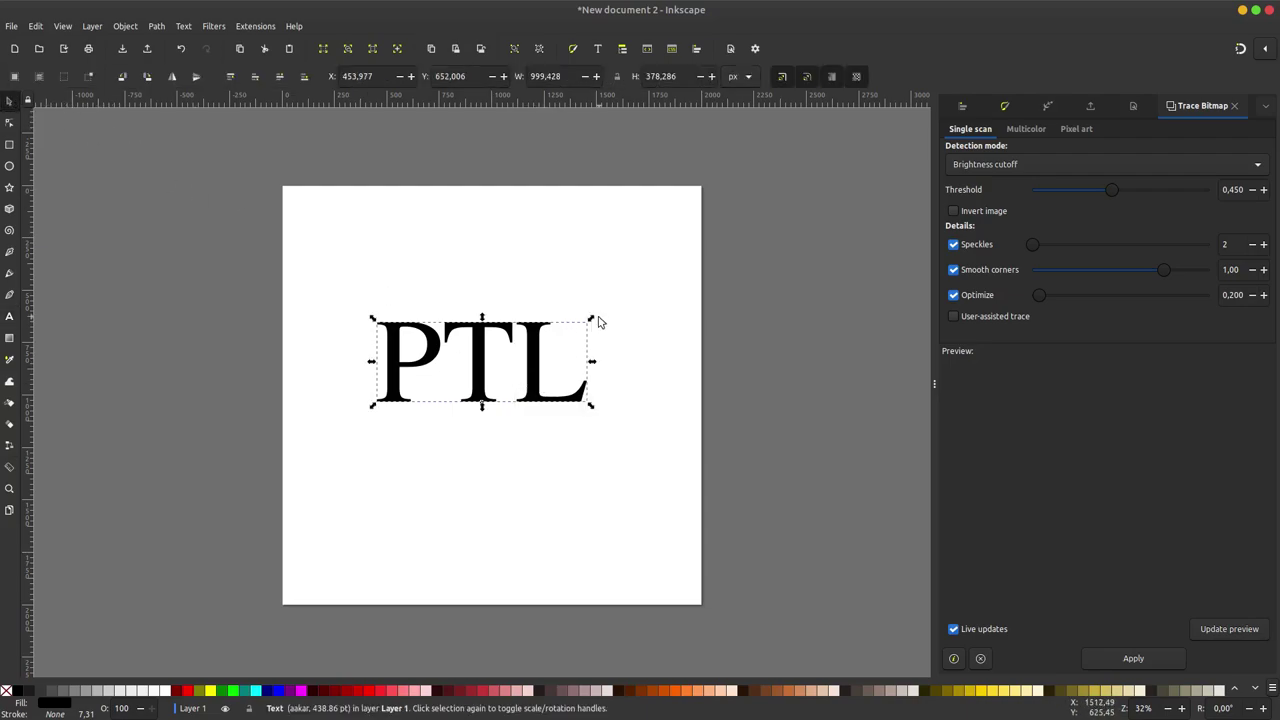
{"action": "left_click_drag", "start_coordinate": [592, 319], "coordinate": [629, 297]}
{"action": "mouse_move", "coordinate": [555, 360]}
{"action": "left_mouse_down"}
{"action": "mouse_move", "coordinate": [571, 347]}
{"action": "mouse_move", "coordinate": [581, 382]}
{"action": "left_mouse_up"}
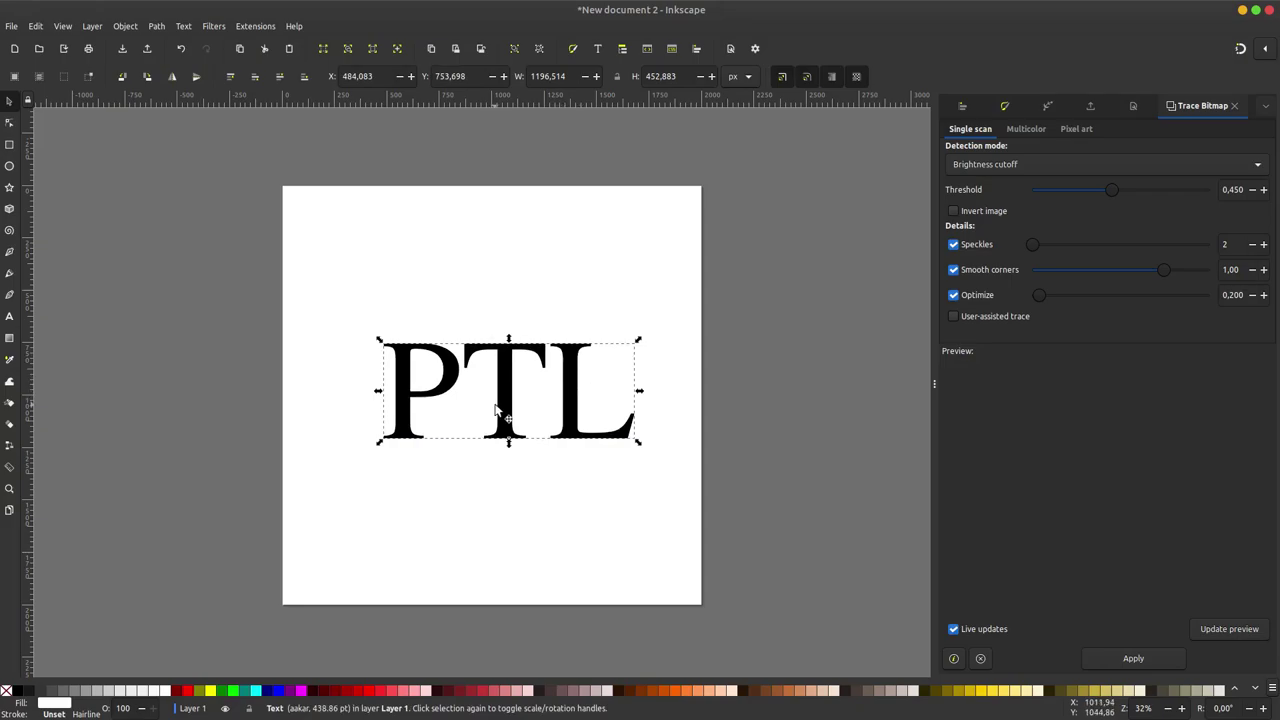
Step: Convert the text to paths and ungroup it into three separate letter shapes
{"action": "left_click", "coordinate": [157, 30]}
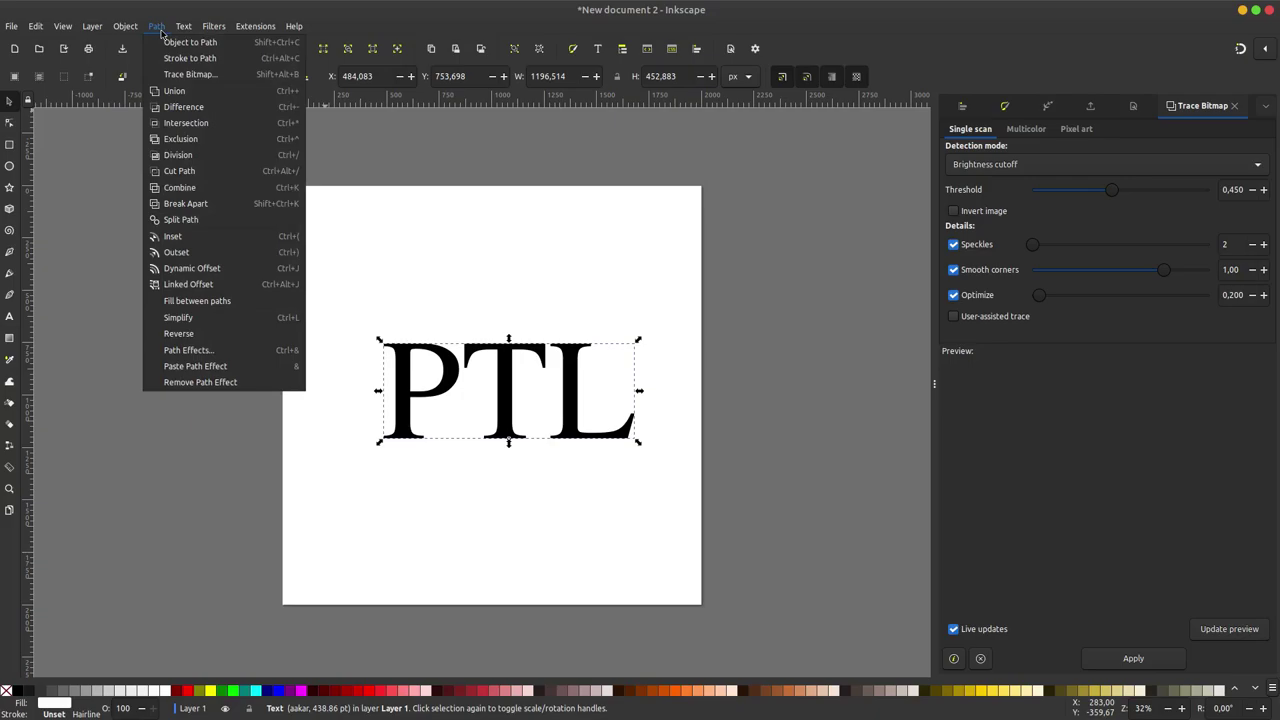
{"action": "left_click", "coordinate": [199, 46]}
{"action": "left_click", "coordinate": [757, 391]}
{"action": "left_click_drag", "start_coordinate": [568, 399], "coordinate": [583, 405]}
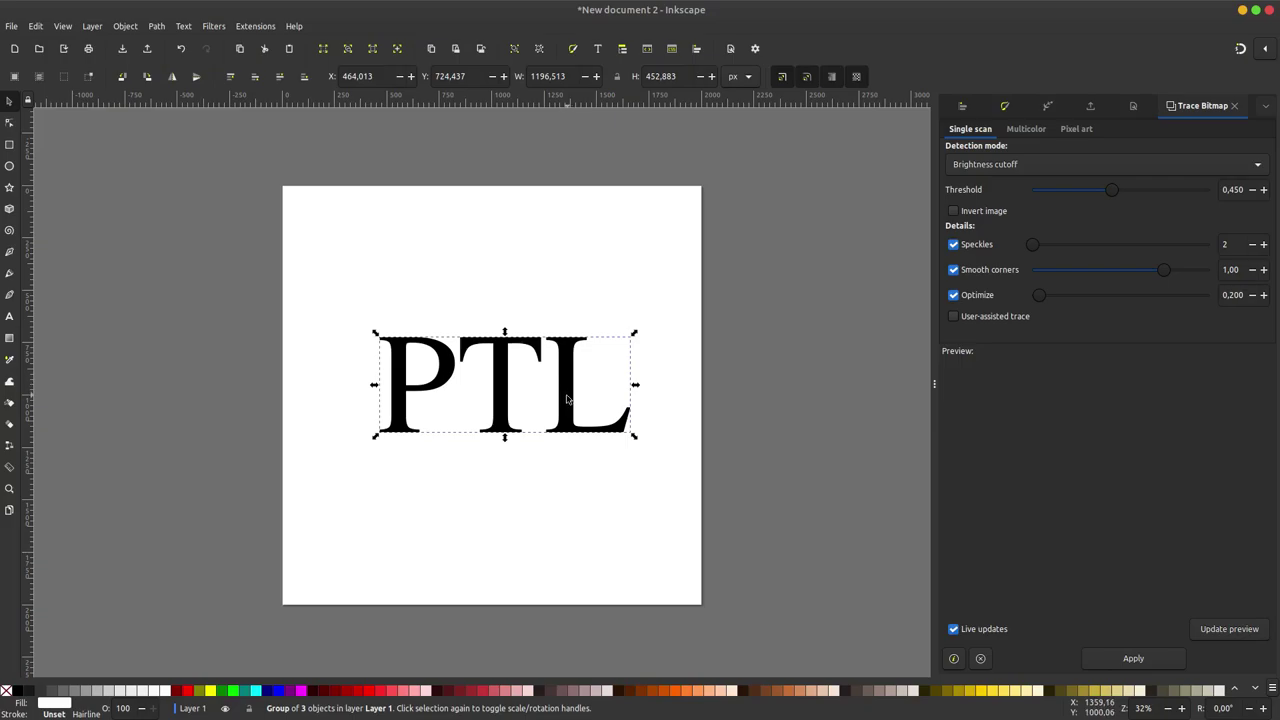
{"action": "right_click", "coordinate": [566, 398]}
{"action": "left_click", "coordinate": [619, 604]}
{"action": "key", "text": "Escape"}
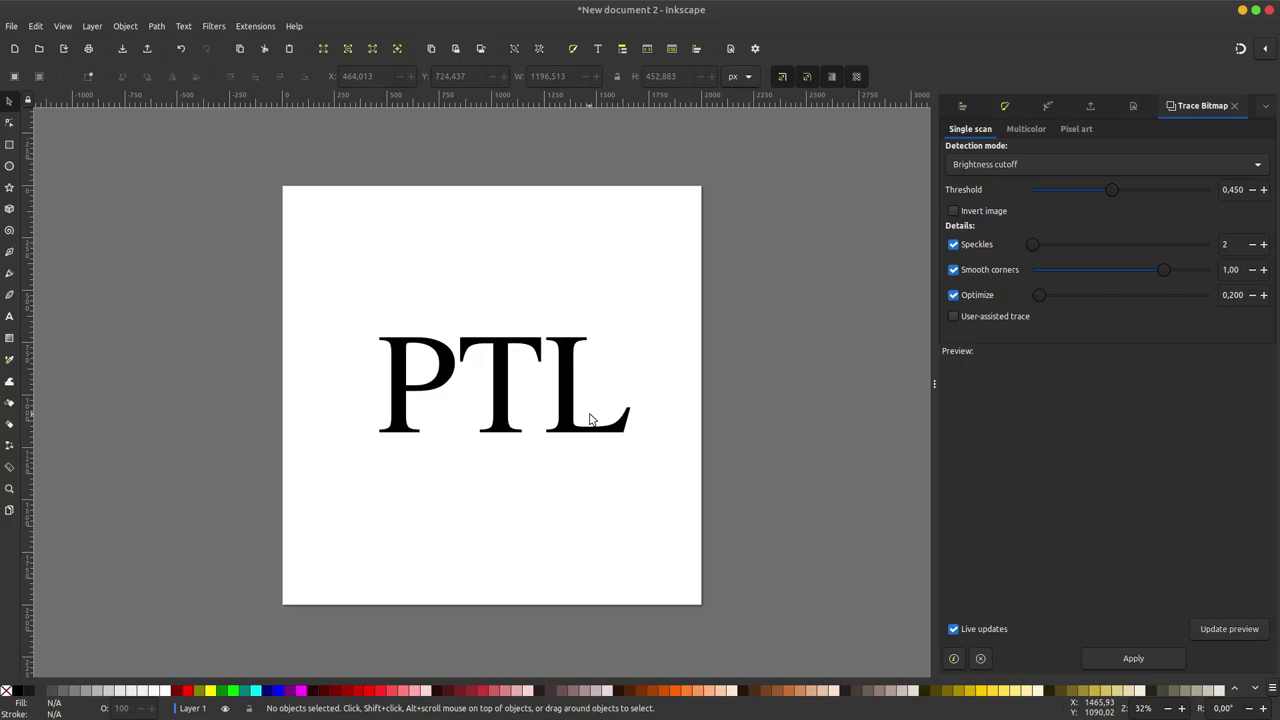
Step: Move the T over the P and the L up and away to the right
{"action": "mouse_move", "coordinate": [504, 398]}
{"action": "left_mouse_down"}
{"action": "mouse_move", "coordinate": [410, 435]}
{"action": "mouse_move", "coordinate": [484, 338]}
{"action": "mouse_move", "coordinate": [401, 420]}
{"action": "left_mouse_up"}
{"action": "scroll", "coordinate": [468, 343], "scroll_direction": "up", "scroll_amount": 1}
{"action": "left_click", "coordinate": [605, 435]}
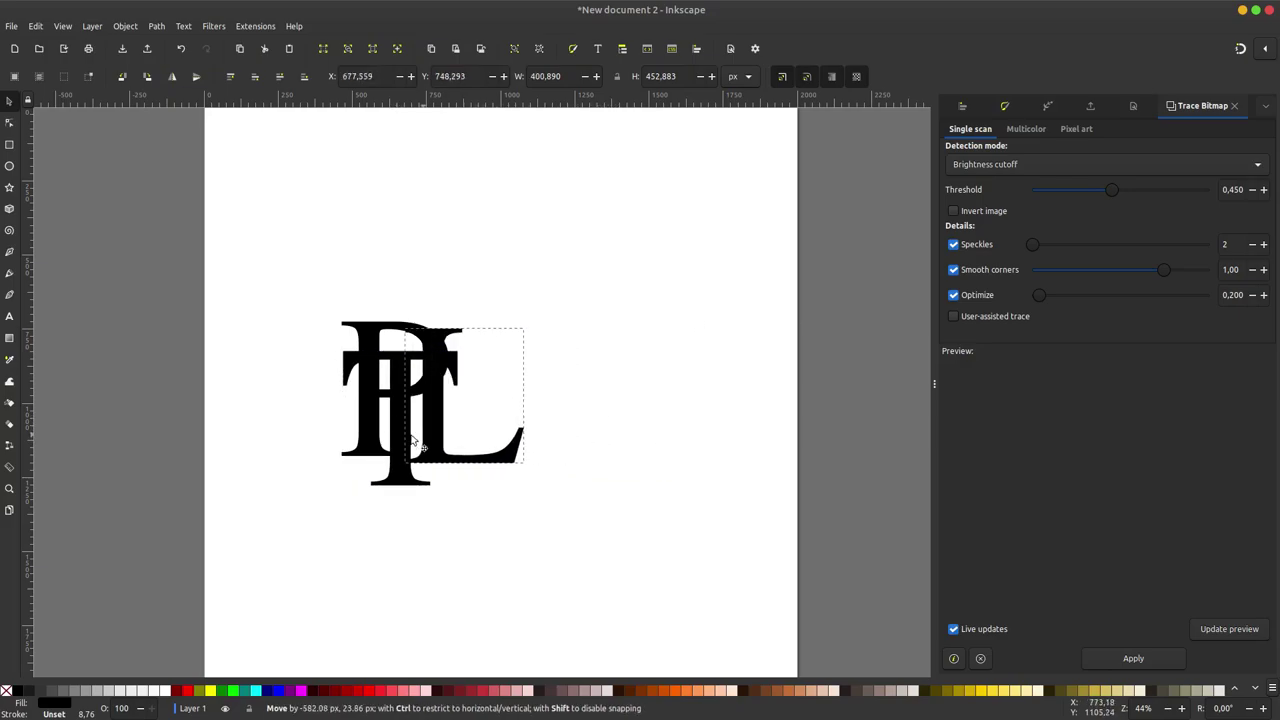
{"action": "left_click_drag", "start_coordinate": [605, 435], "coordinate": [609, 342]}
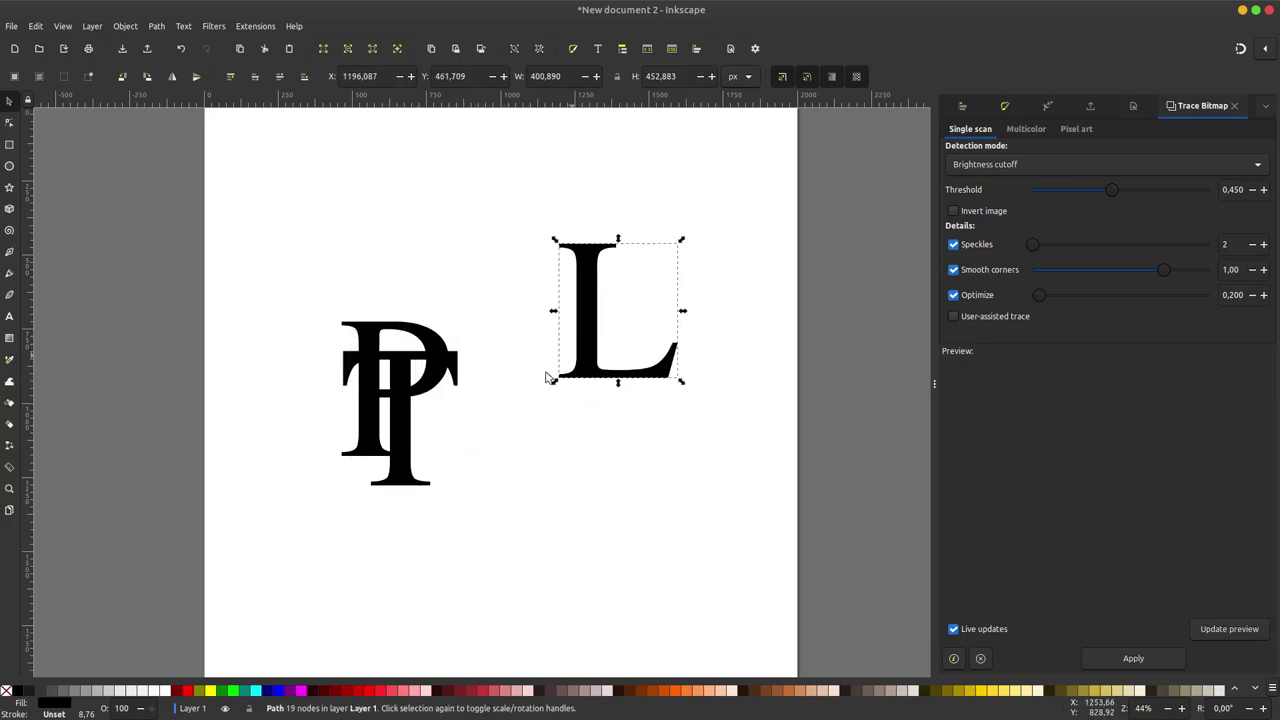
{"action": "scroll", "coordinate": [548, 378], "scroll_direction": "left", "scroll_amount": 4}
{"action": "left_click", "coordinate": [571, 423]}
{"action": "scroll", "coordinate": [571, 423], "scroll_direction": "up", "scroll_amount": 2}
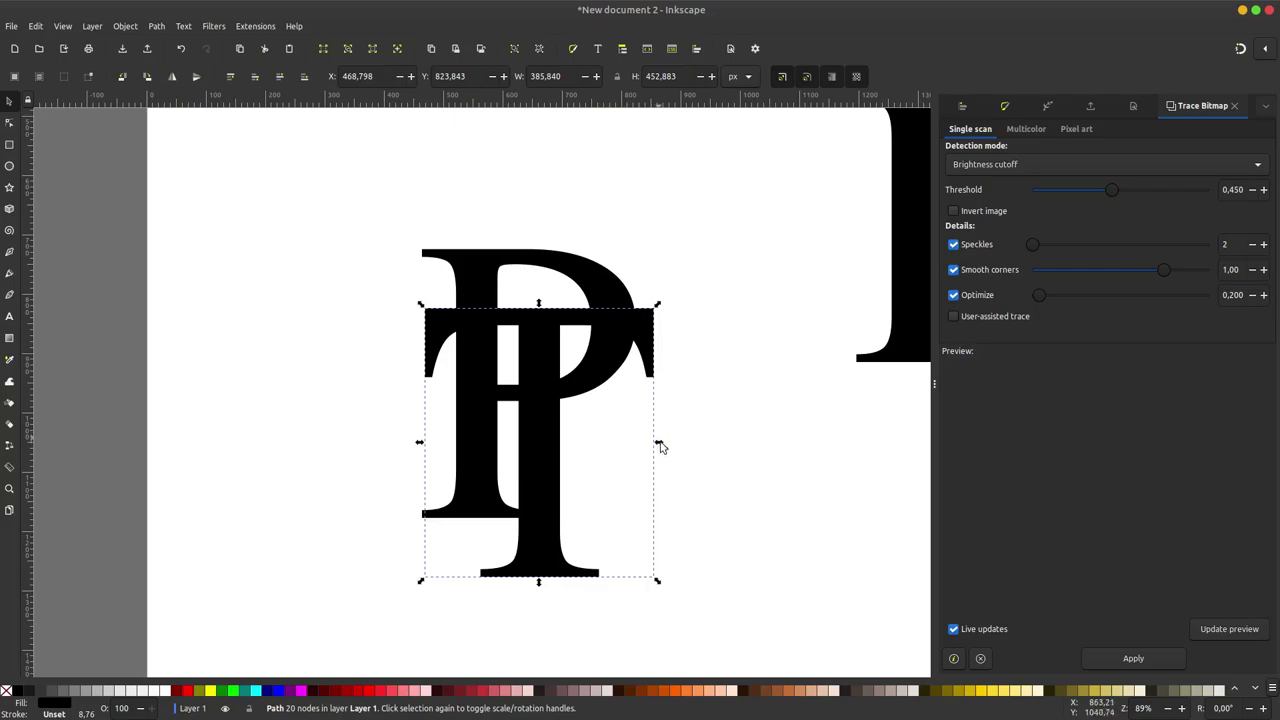
Step: Try stretching the T wider, undo it, and select the T's right-side nodes
{"action": "left_click_drag", "start_coordinate": [659, 442], "coordinate": [768, 441]}
{"action": "key", "text": "ctrl+z"}
{"action": "left_click_drag", "start_coordinate": [659, 442], "coordinate": [763, 441]}
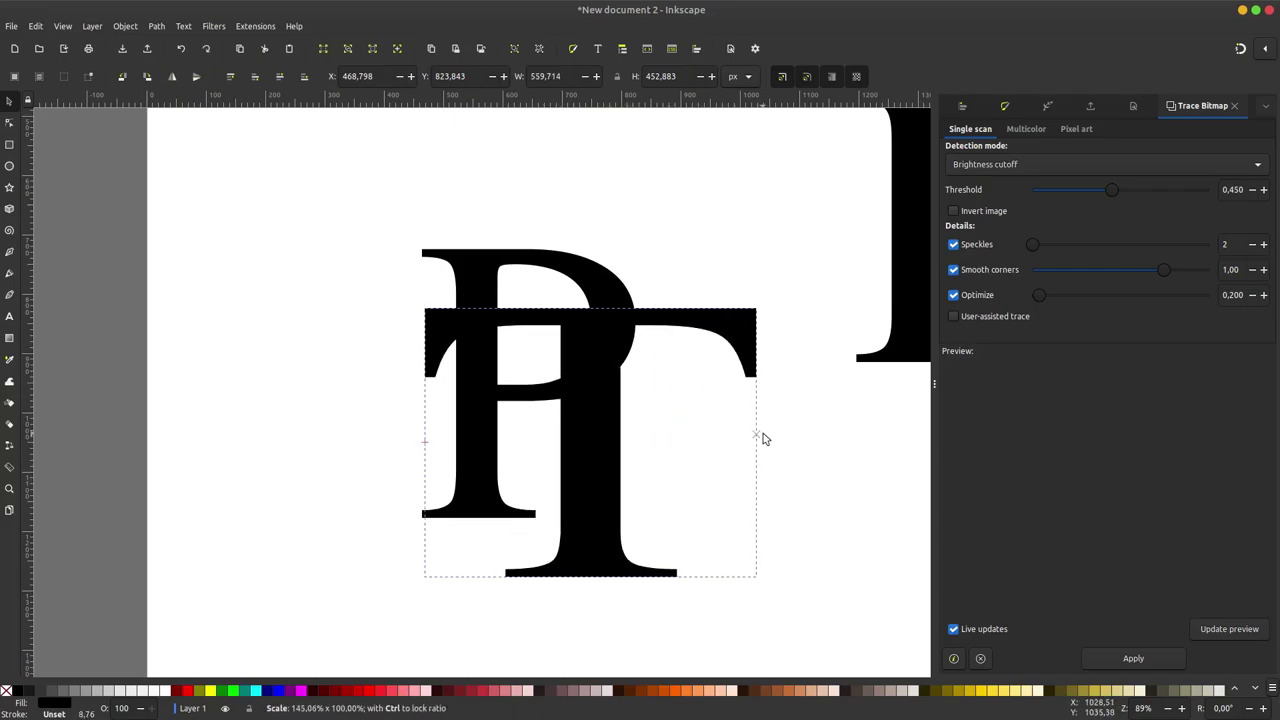
{"action": "key", "text": "ctrl+z"}
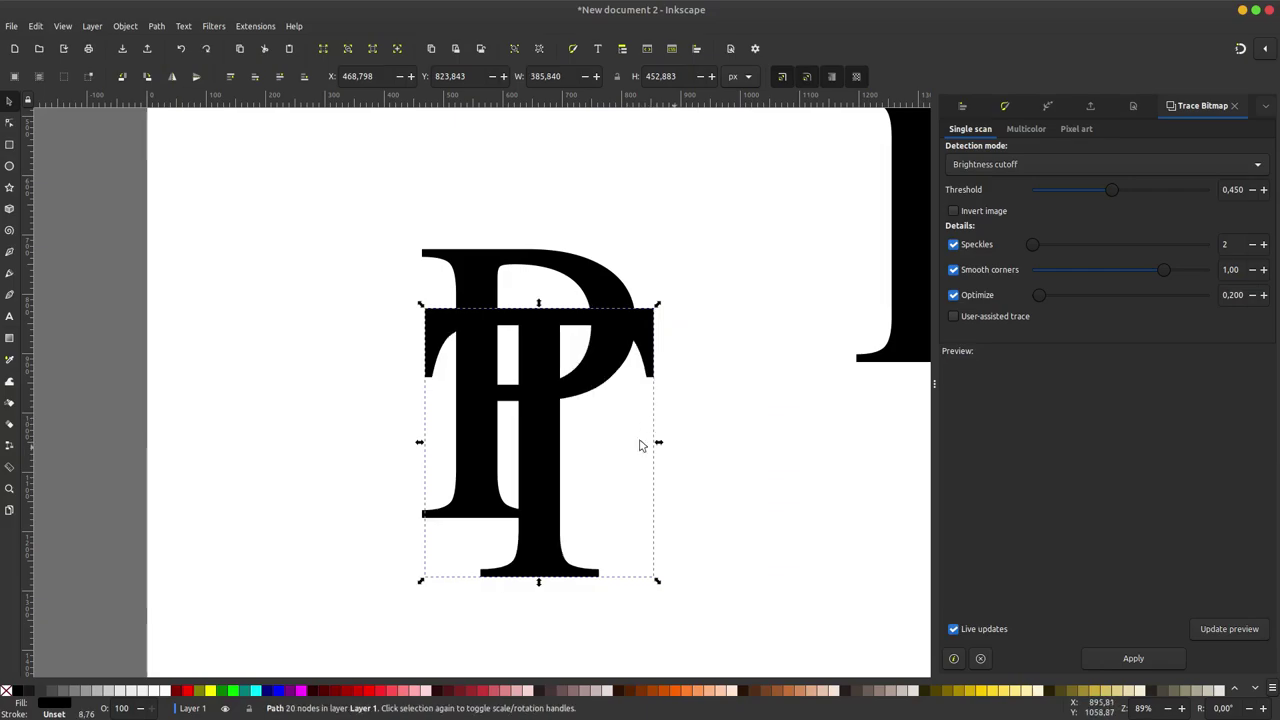
{"action": "left_click", "coordinate": [9, 122]}
{"action": "left_click_drag", "start_coordinate": [732, 271], "coordinate": [577, 432]}
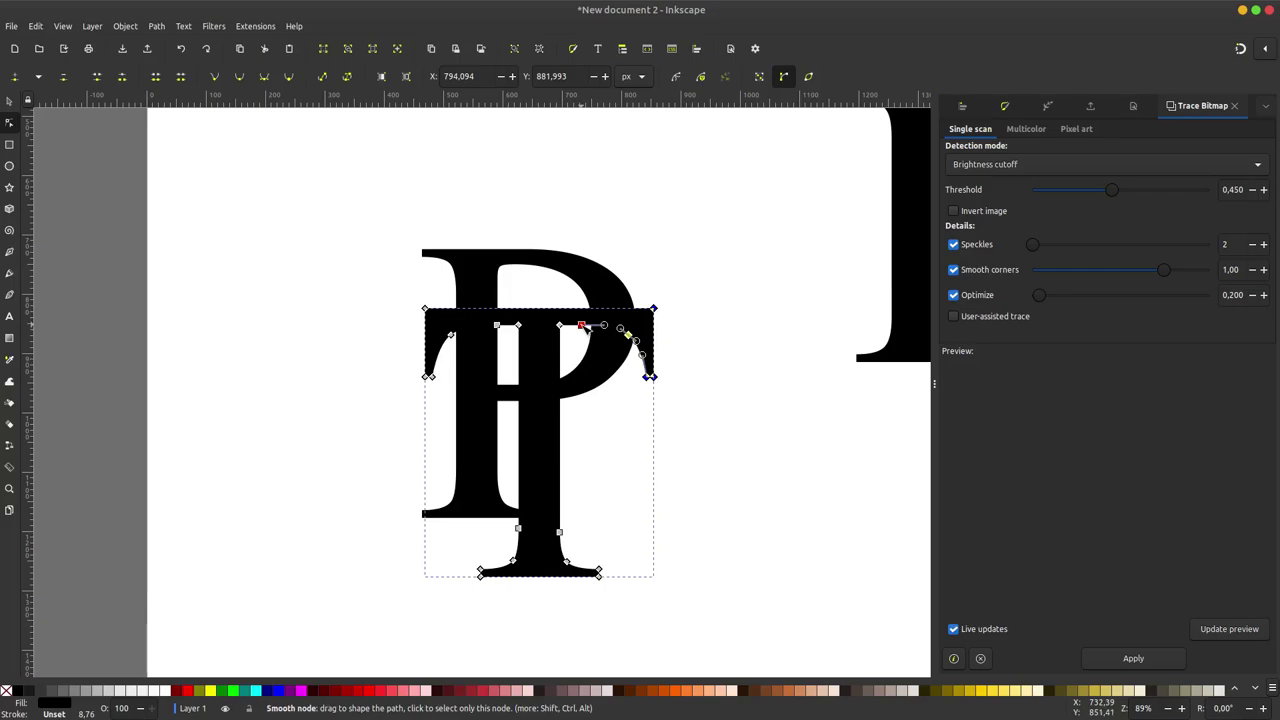
{"action": "left_click_drag", "start_coordinate": [582, 326], "coordinate": [624, 327]}
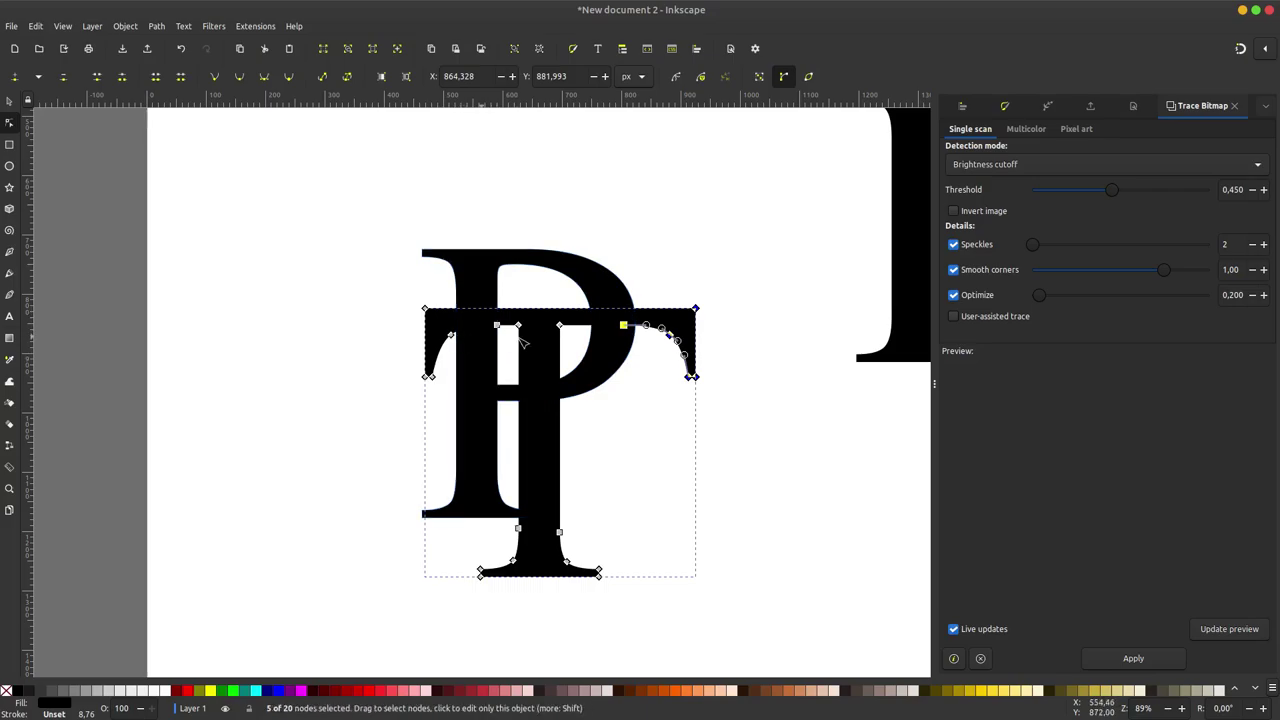
{"action": "left_click", "coordinate": [9, 101]}
{"action": "key", "text": "ctrl+z"}
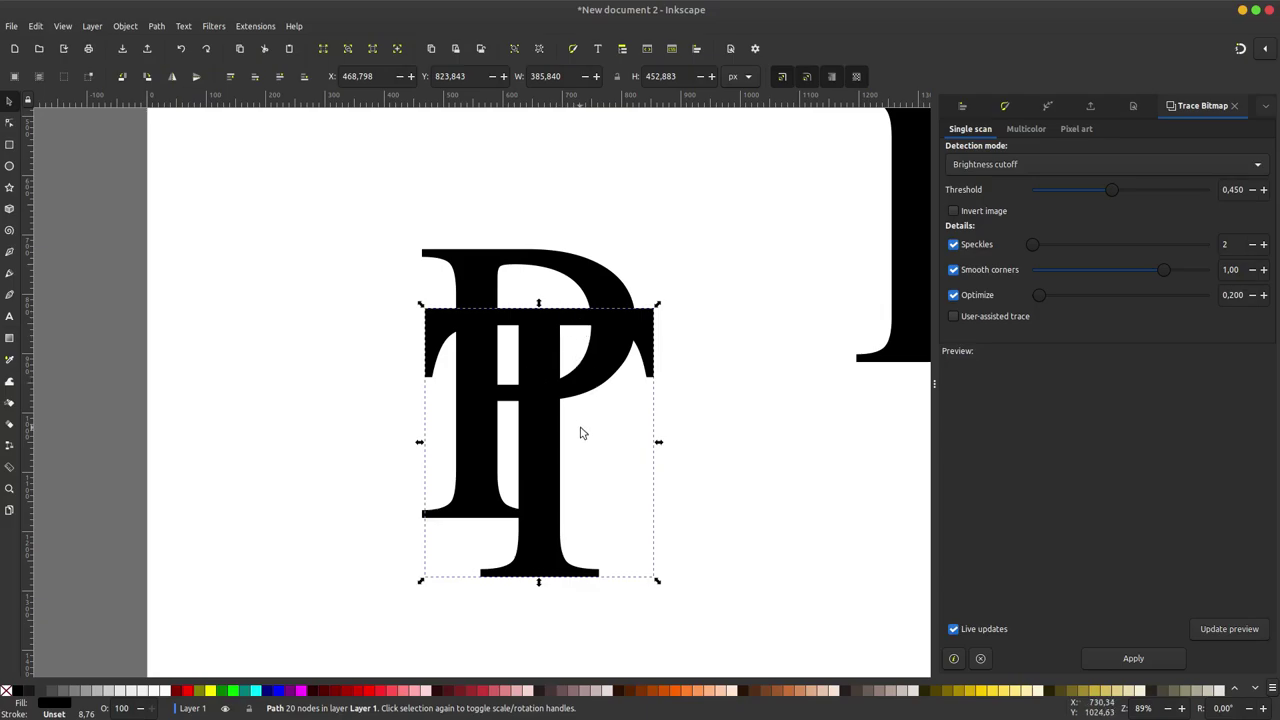
Step: Apply the Slice path effect to the T, splitting it vertically
{"action": "left_click", "coordinate": [1047, 106]}
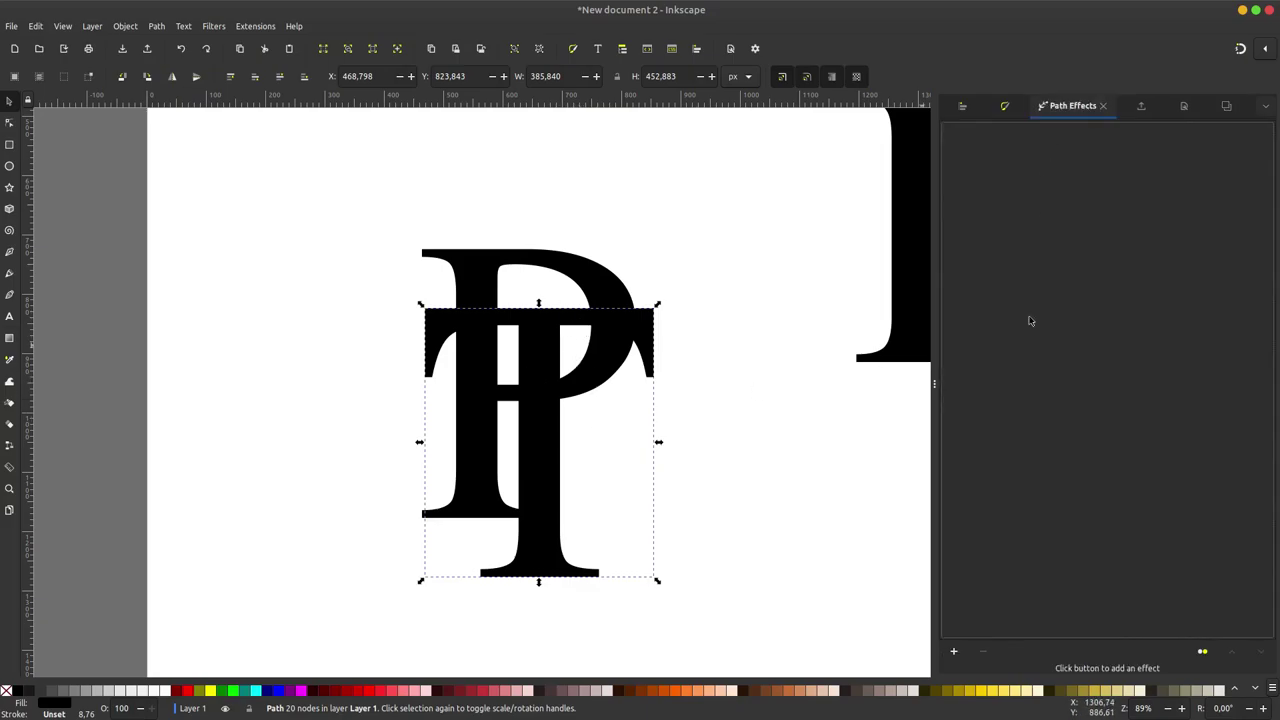
{"action": "left_click", "coordinate": [954, 653]}
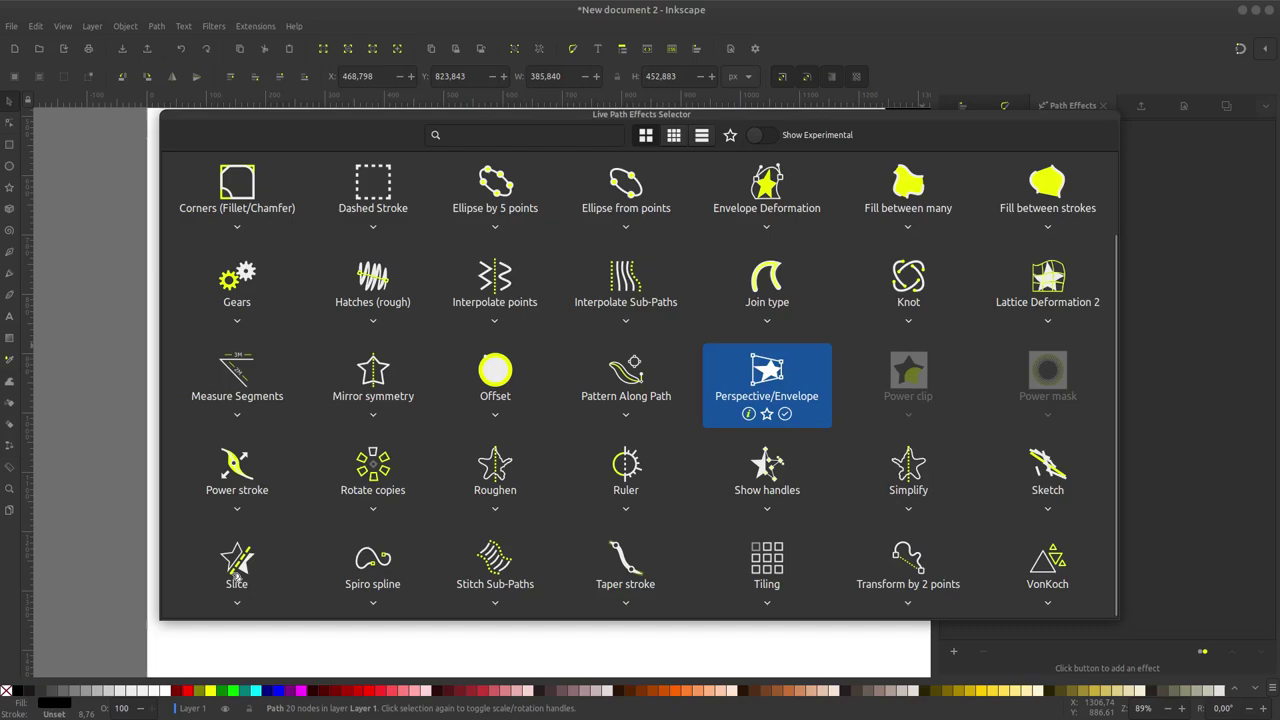
{"action": "left_click", "coordinate": [236, 575]}
{"action": "key", "text": "Escape"}
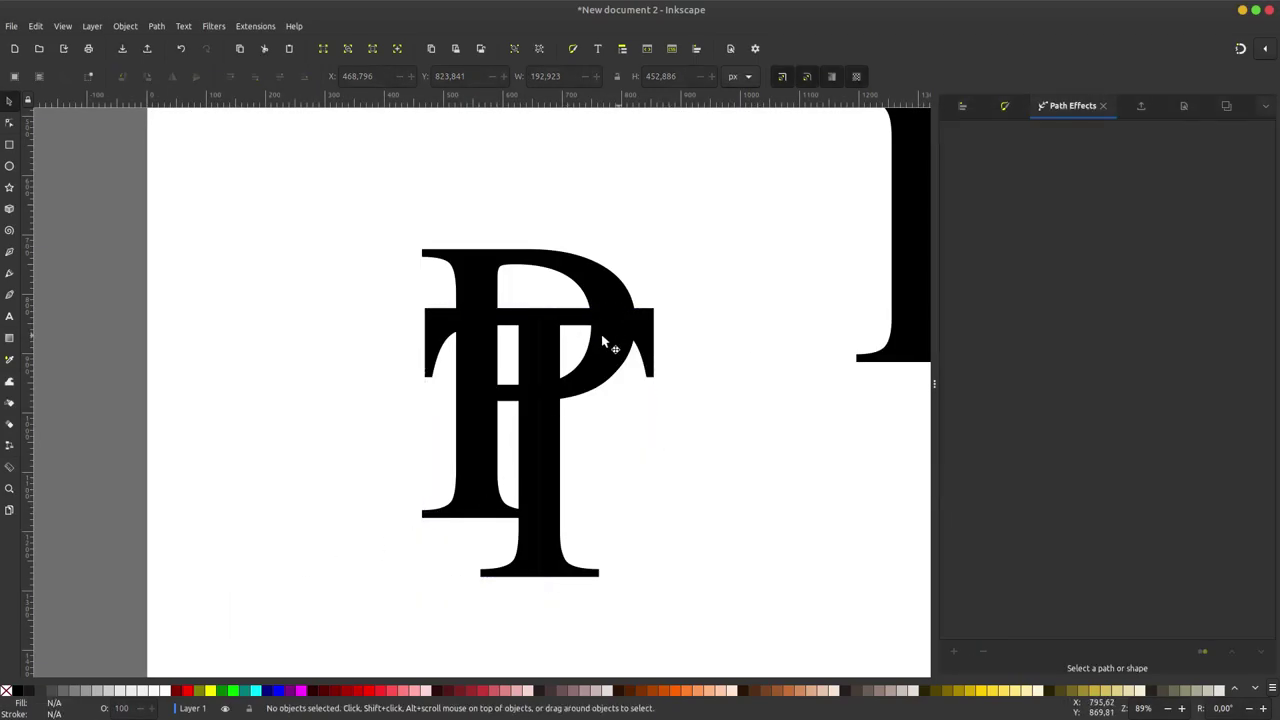
Step: Delete the left piece of the sliced T and select the remaining right half
{"action": "left_click", "coordinate": [571, 330]}
{"action": "left_click_drag", "start_coordinate": [575, 323], "coordinate": [617, 325]}
{"action": "key", "text": "ctrl+z"}
{"action": "left_click", "coordinate": [462, 320]}
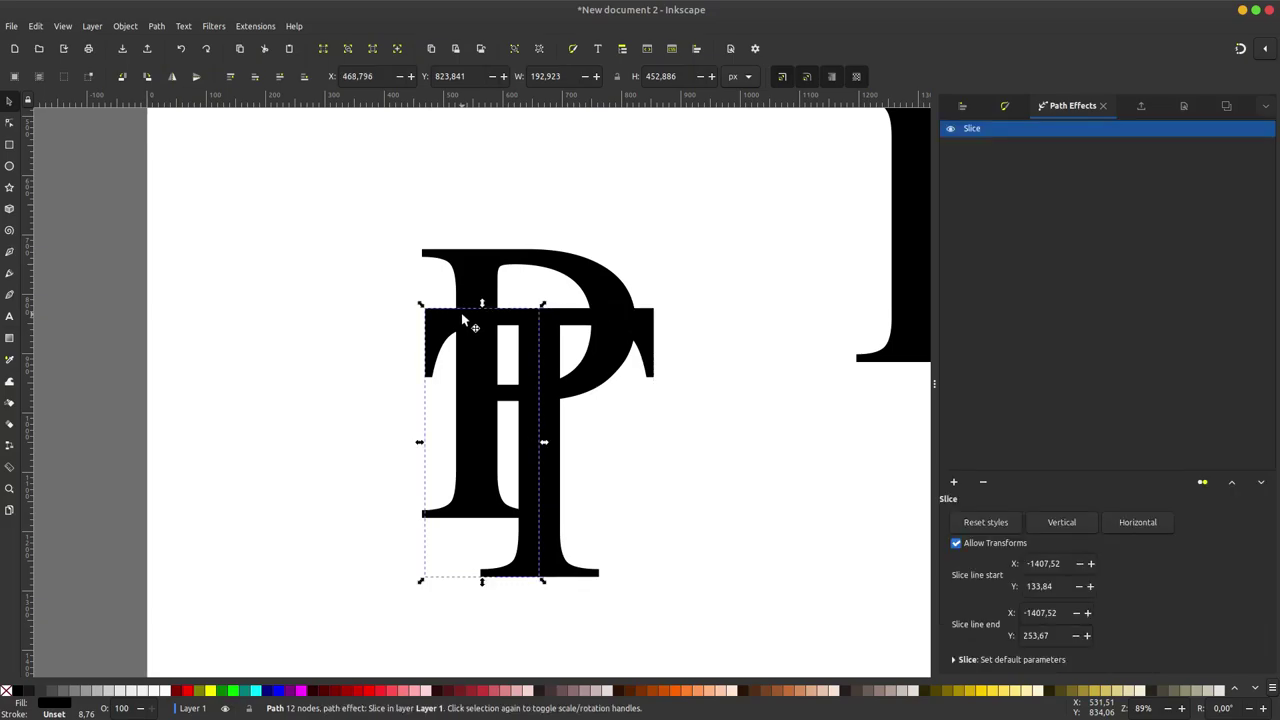
{"action": "key", "text": "Delete"}
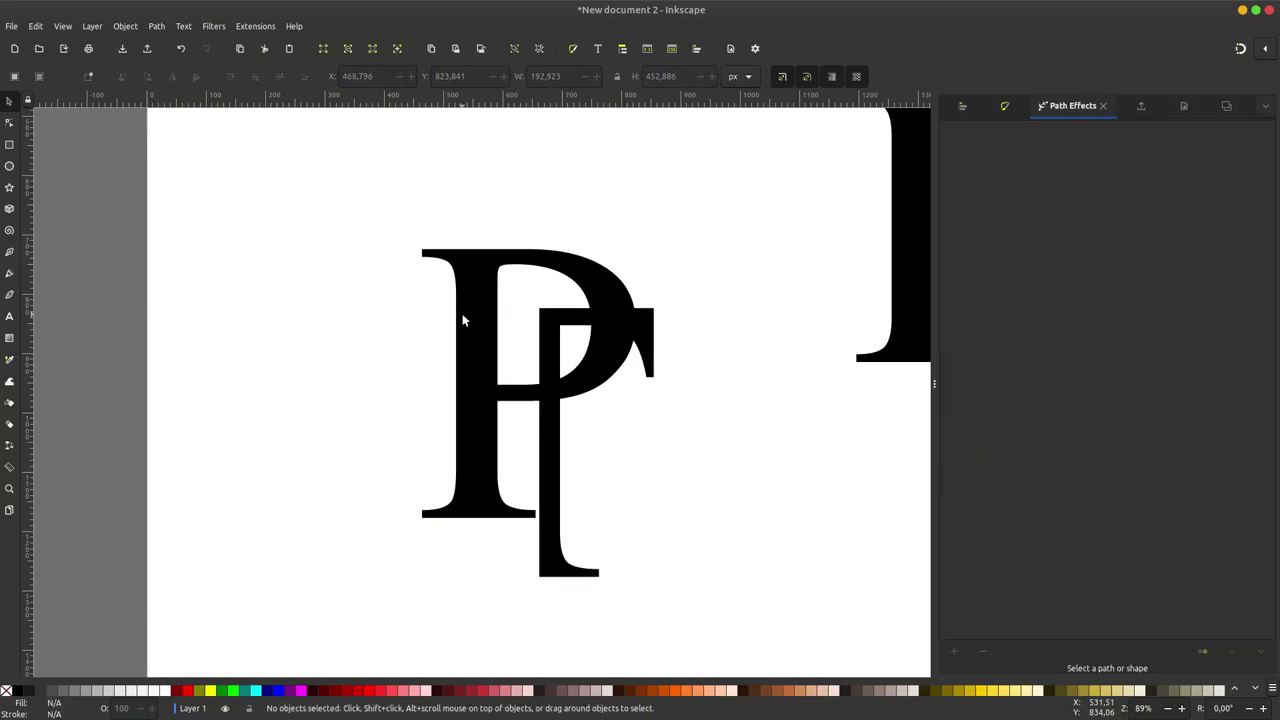
{"action": "left_click", "coordinate": [540, 370]}
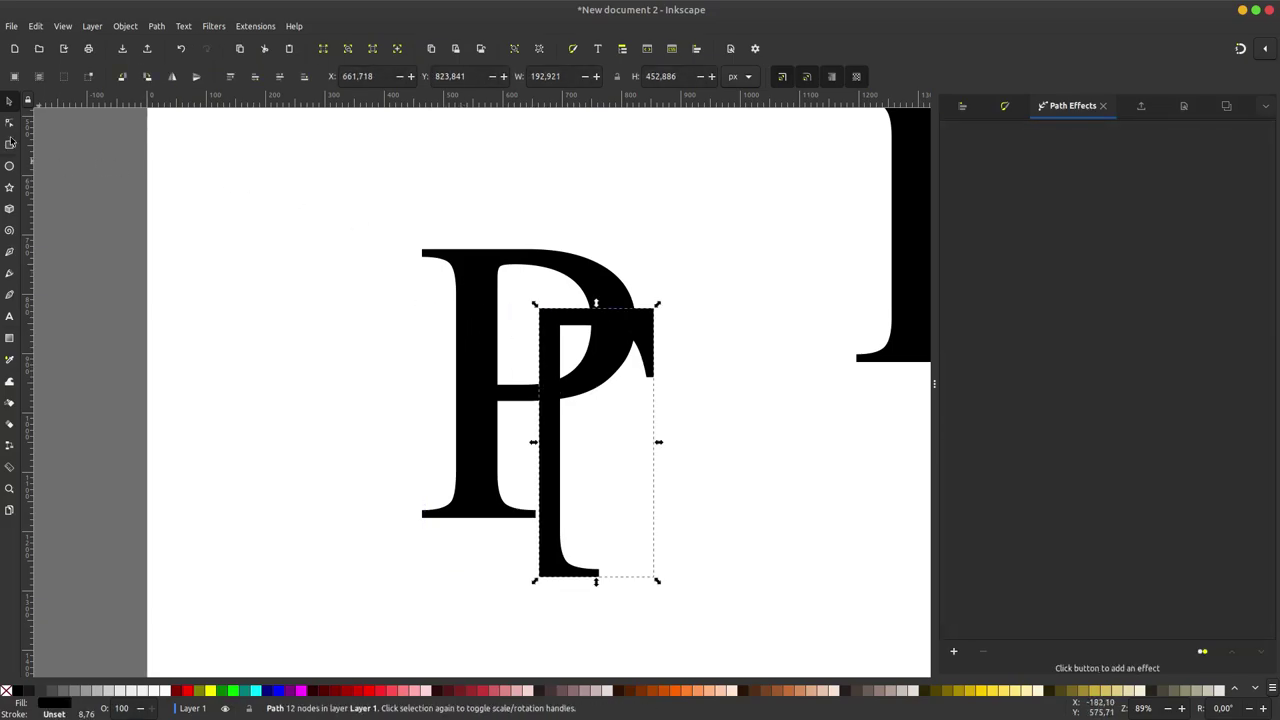
Step: Extend the half-T's right arm further right by dragging its upper-right nodes
{"action": "left_click", "coordinate": [10, 122]}
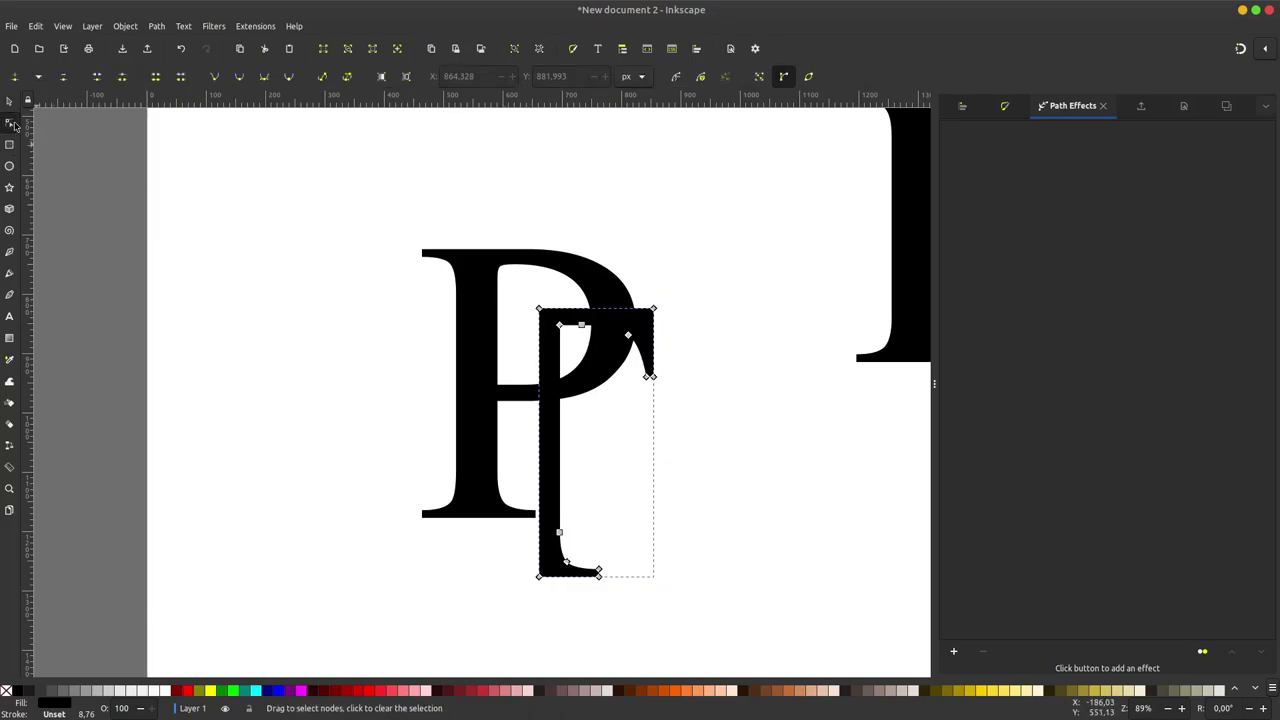
{"action": "left_click_drag", "start_coordinate": [772, 204], "coordinate": [577, 434]}
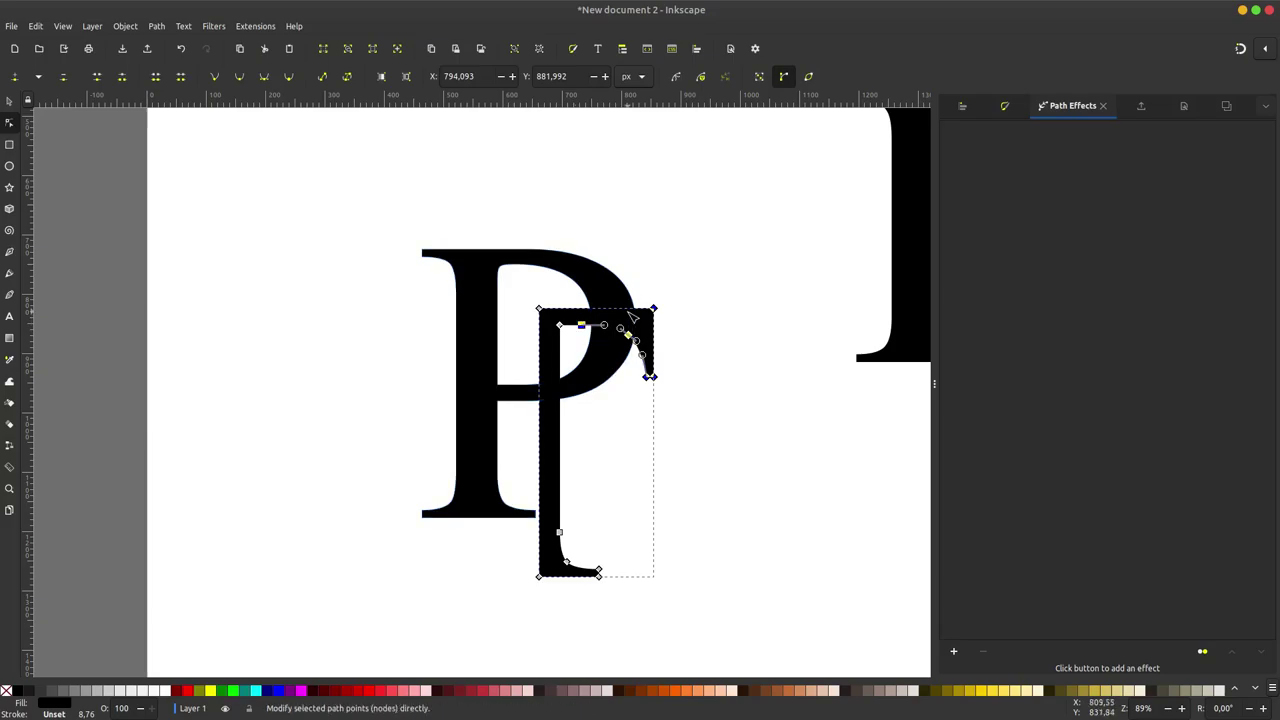
{"action": "left_click_drag", "start_coordinate": [659, 314], "coordinate": [713, 318]}
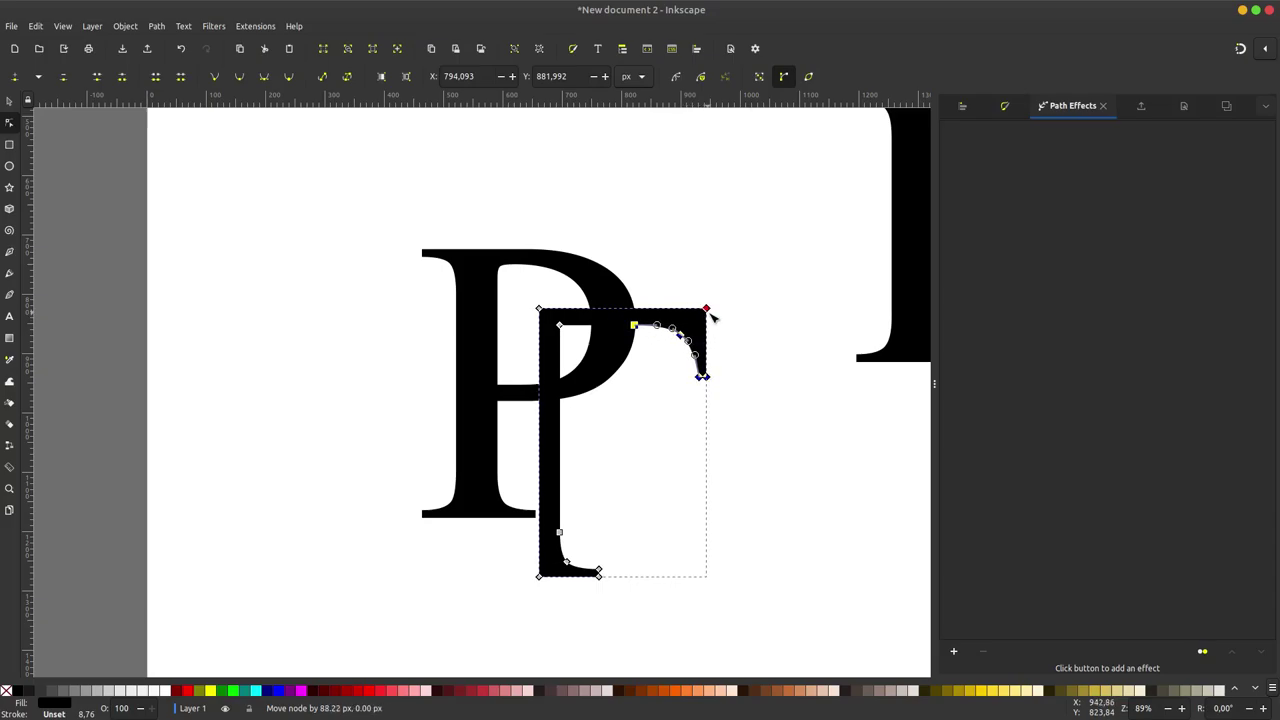
Step: Duplicate the half-T, mirror it horizontally, snap it to the left and select both halves
{"action": "left_click", "coordinate": [9, 100]}
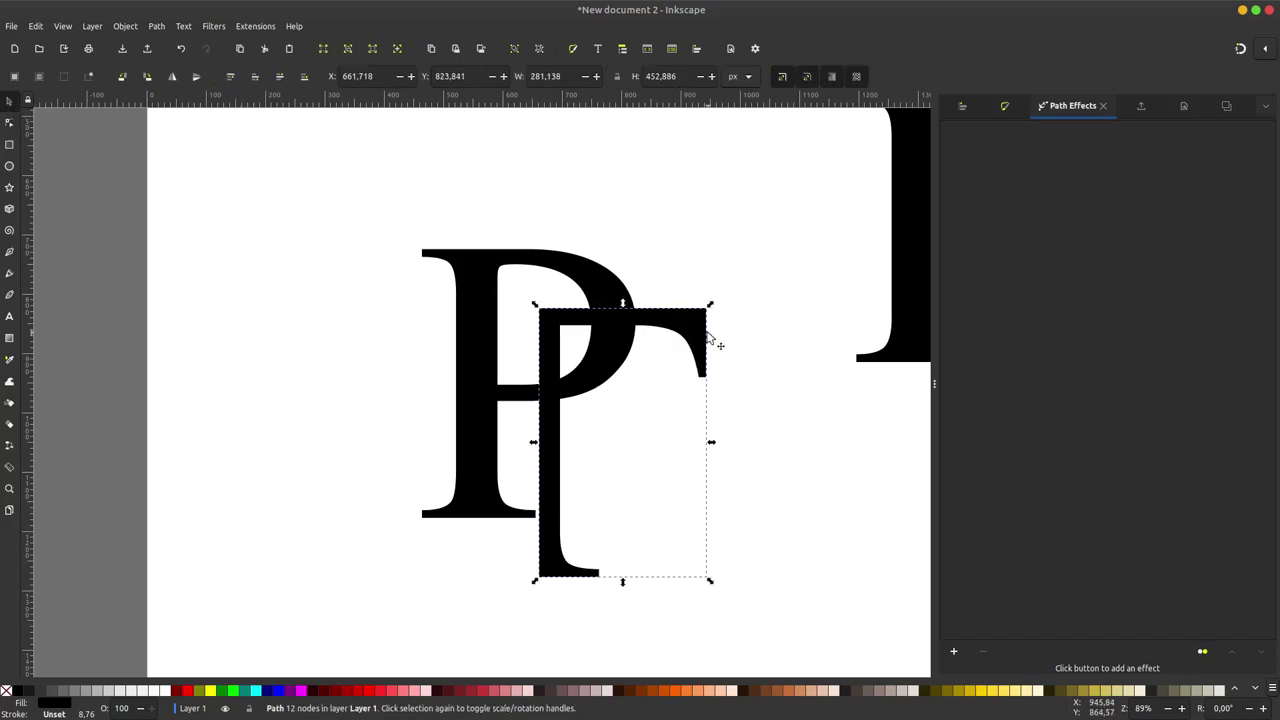
{"action": "key", "text": "ctrl"}
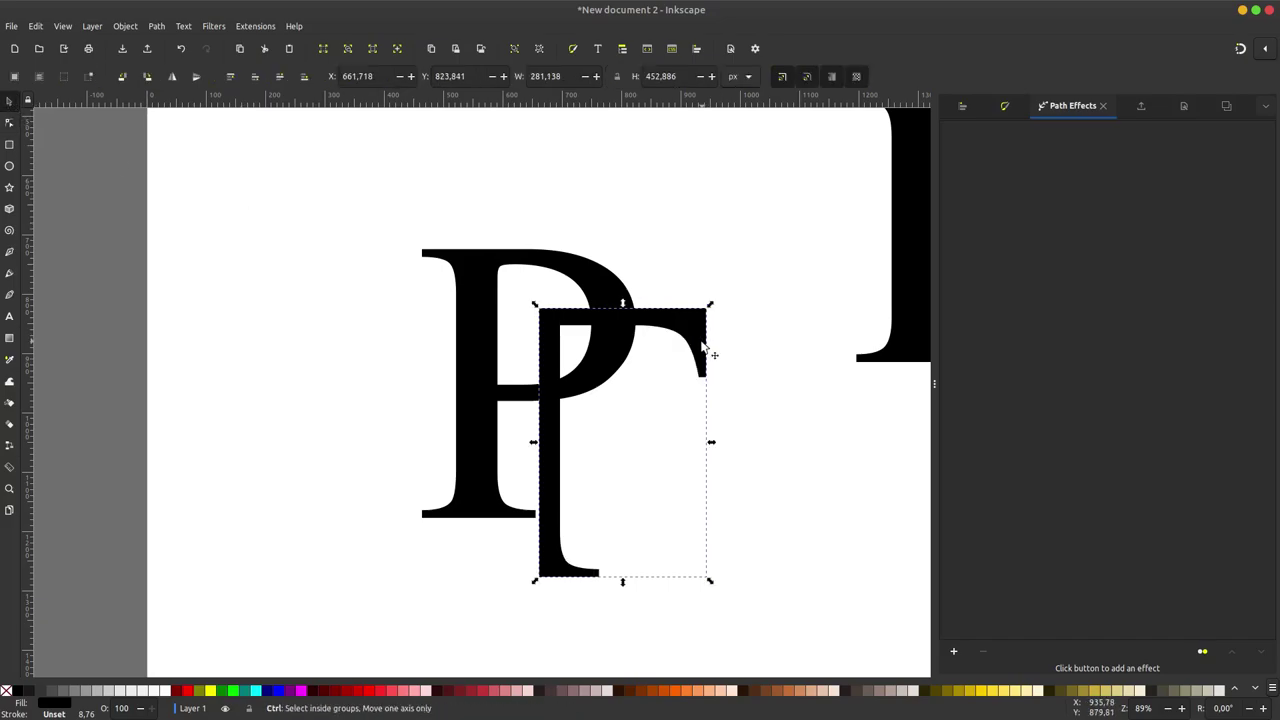
{"action": "left_click", "coordinate": [173, 77]}
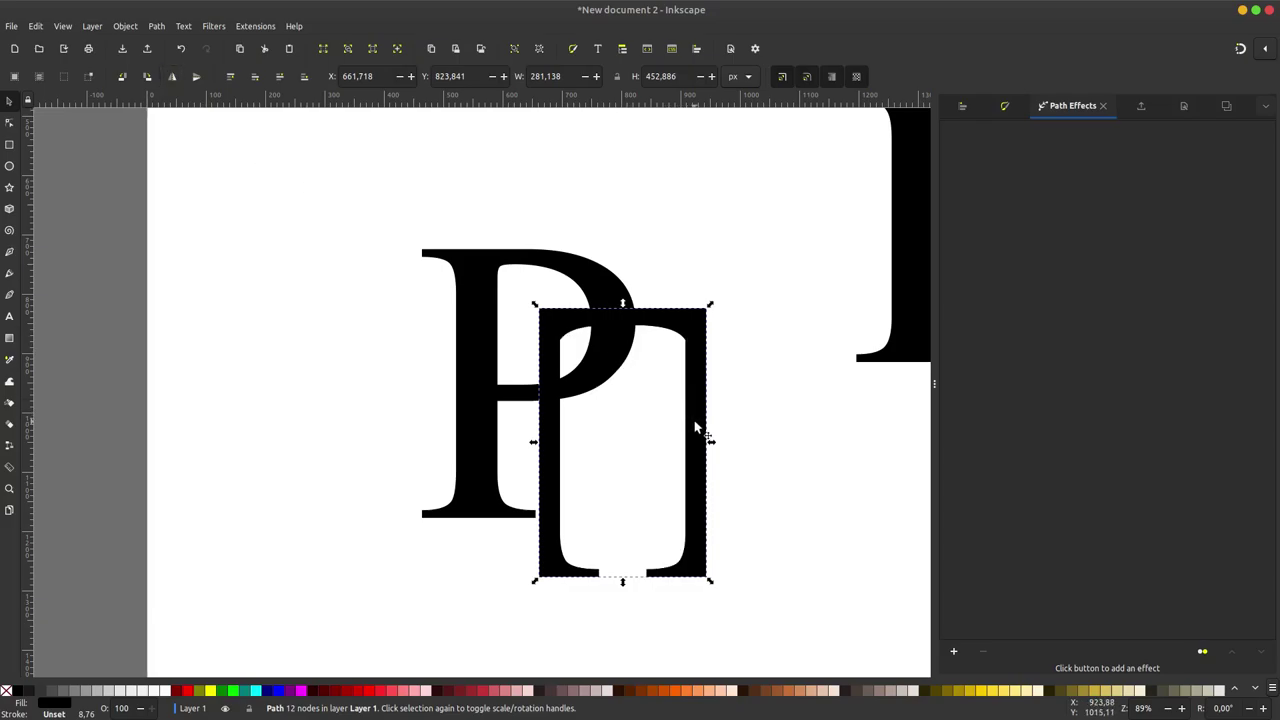
{"action": "left_click", "coordinate": [1241, 48]}
{"action": "mouse_move", "coordinate": [707, 338]}
{"action": "left_mouse_down"}
{"action": "mouse_move", "coordinate": [519, 362]}
{"action": "mouse_move", "coordinate": [536, 334]}
{"action": "left_mouse_up"}
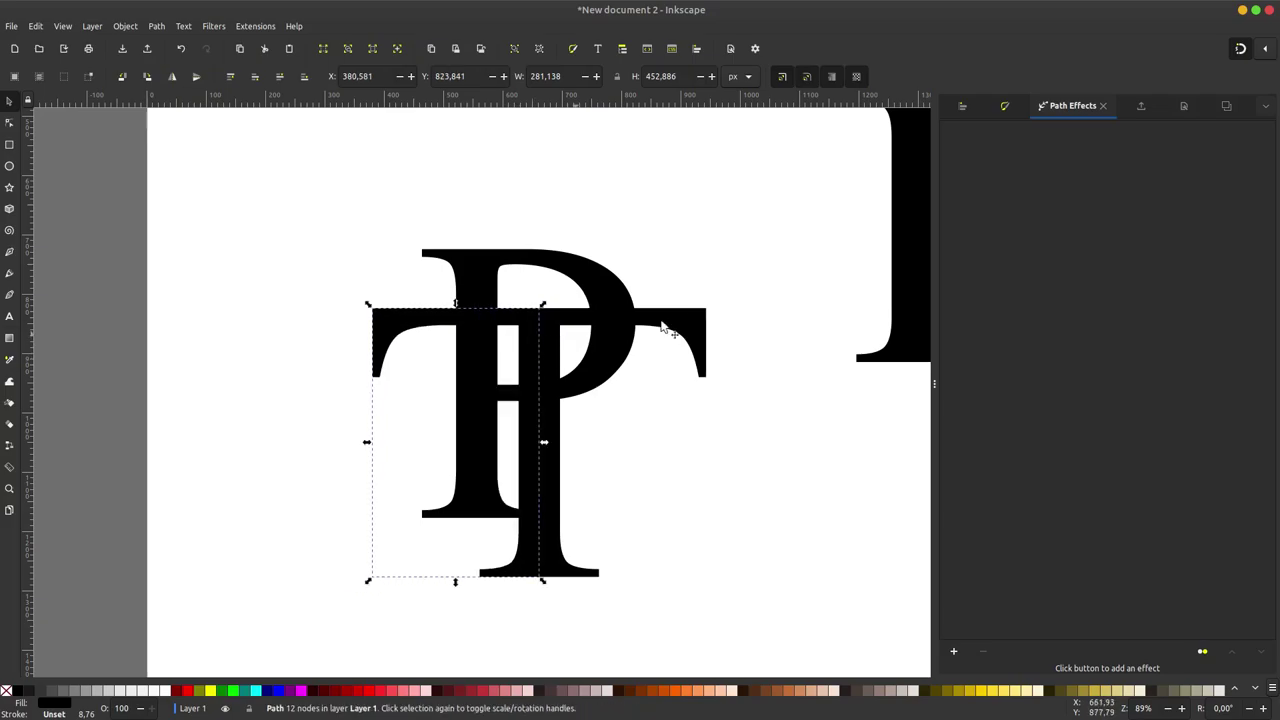
{"action": "left_click", "coordinate": [698, 331], "text": "shift"}
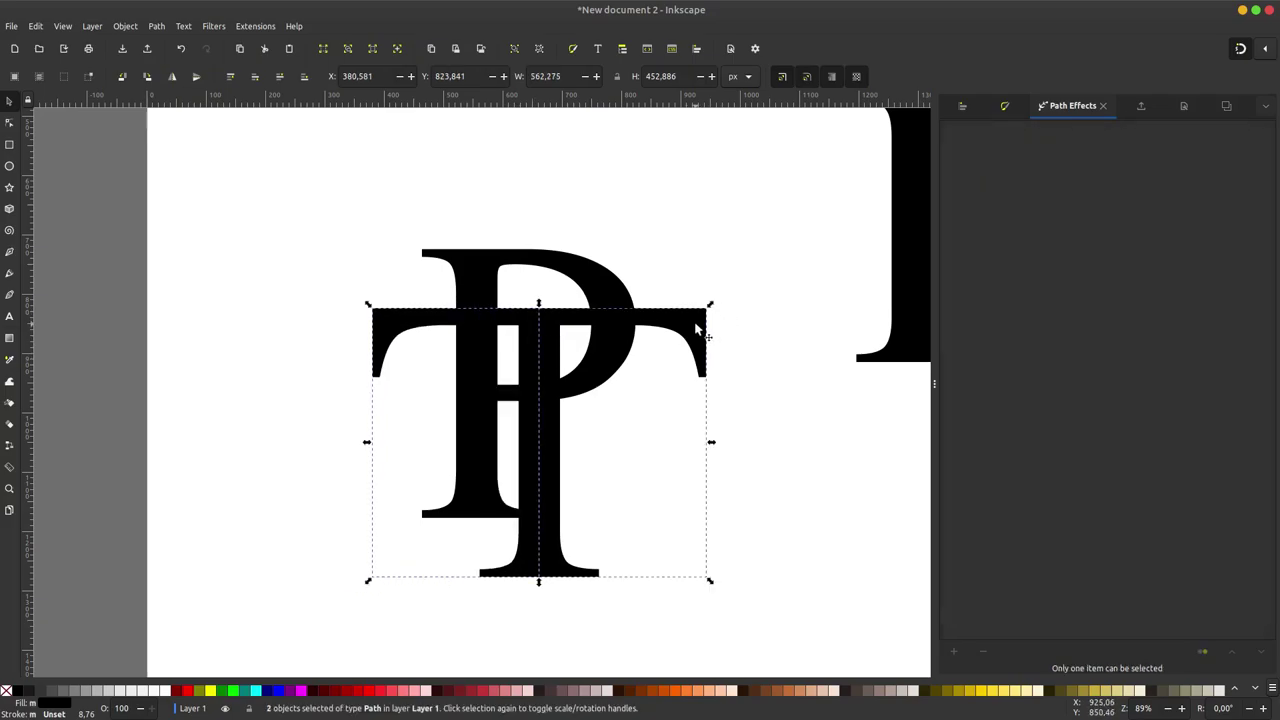
{"action": "left_click", "coordinate": [156, 26]}
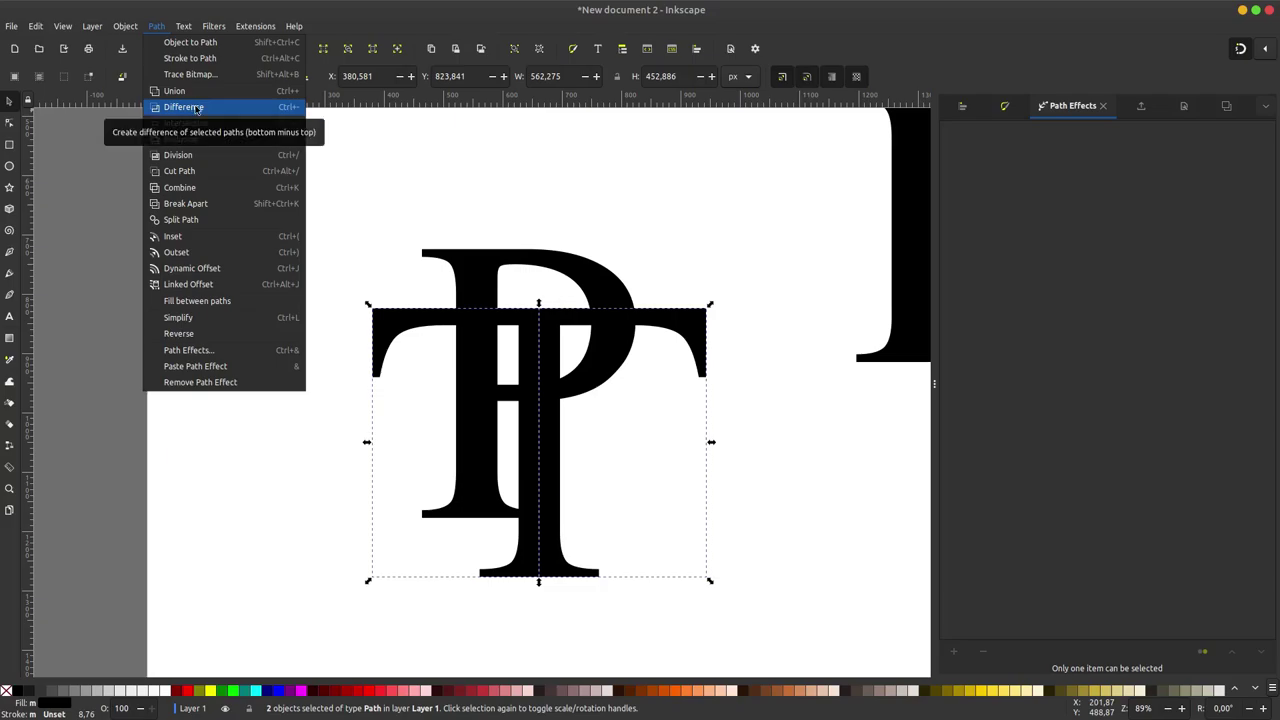
Step: Union the T halves into one 22-node path and move the L onto the P's stem
{"action": "left_click", "coordinate": [196, 91]}
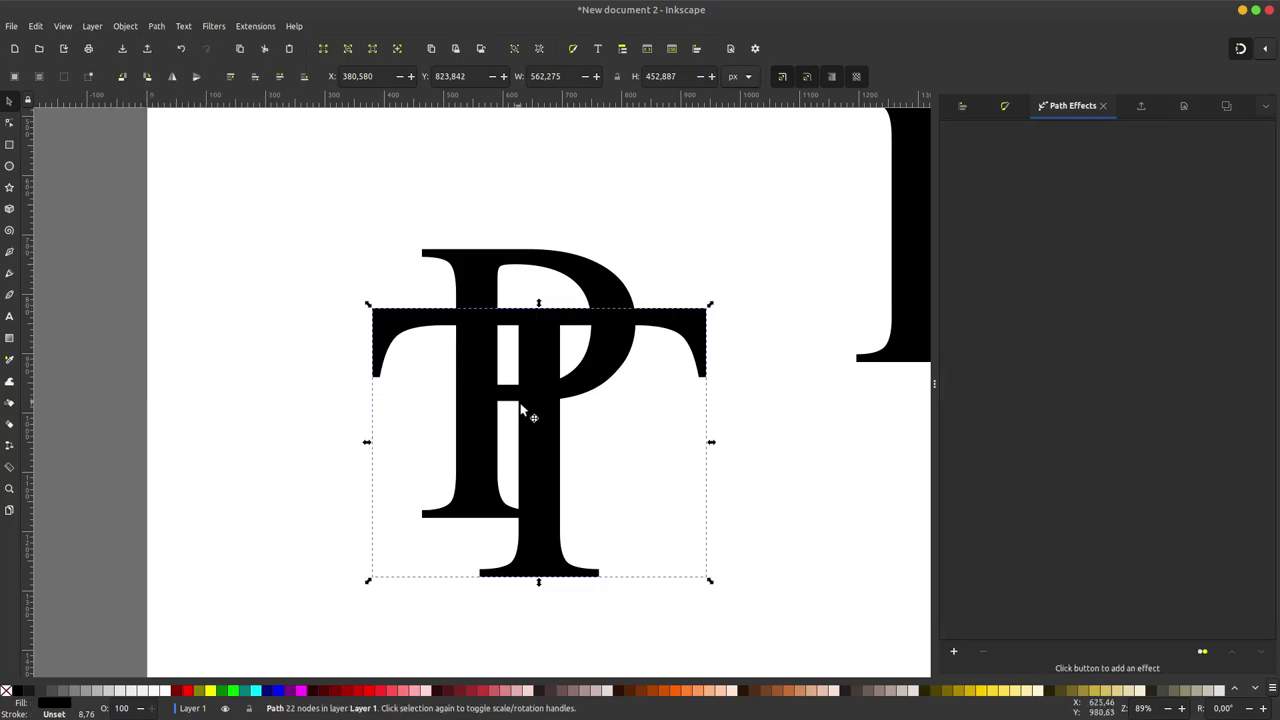
{"action": "left_click_drag", "start_coordinate": [538, 433], "coordinate": [541, 437]}
{"action": "scroll", "coordinate": [451, 380], "scroll_direction": "down", "scroll_amount": 1}
{"action": "left_click", "coordinate": [766, 364]}
{"action": "mouse_move", "coordinate": [808, 363]}
{"action": "left_mouse_down"}
{"action": "mouse_move", "coordinate": [490, 460]}
{"action": "mouse_move", "coordinate": [501, 480]}
{"action": "left_mouse_up"}
{"action": "left_click", "coordinate": [760, 389]}
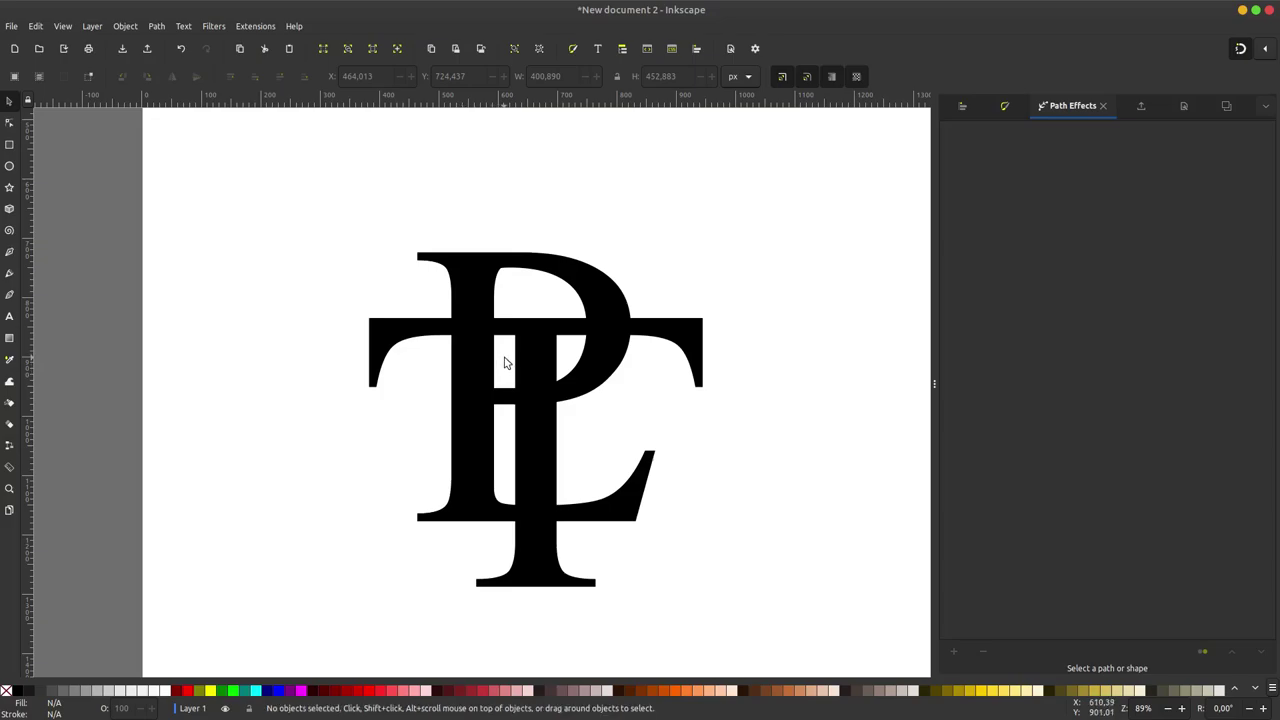
Step: Select the L letter together with the P, leaving the T out
{"action": "scroll", "coordinate": [500, 358], "scroll_direction": "down", "scroll_amount": 1, "text": "ctrl"}
{"action": "scroll", "coordinate": [497, 355], "scroll_direction": "down", "scroll_amount": 1, "text": "ctrl"}
{"action": "left_click_drag", "start_coordinate": [326, 277], "coordinate": [675, 525]}
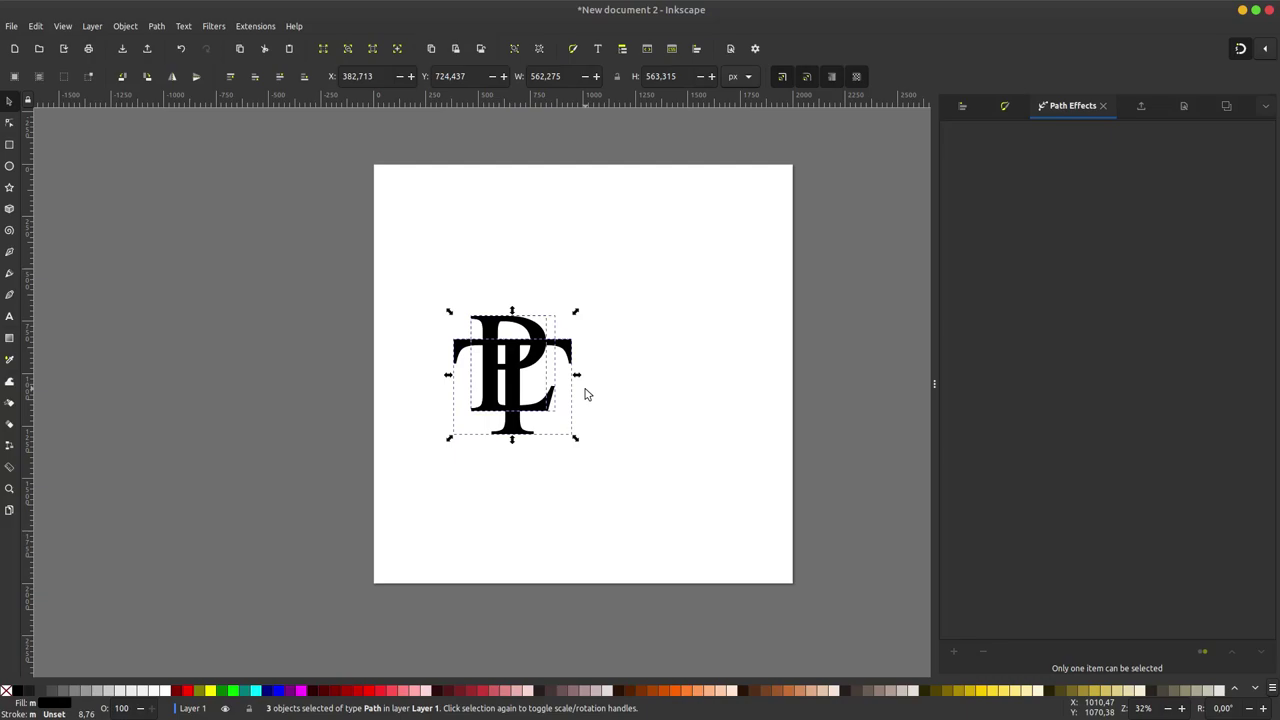
{"action": "left_click", "coordinate": [864, 390]}
{"action": "scroll", "coordinate": [496, 363], "scroll_direction": "up", "scroll_amount": 2, "text": "ctrl"}
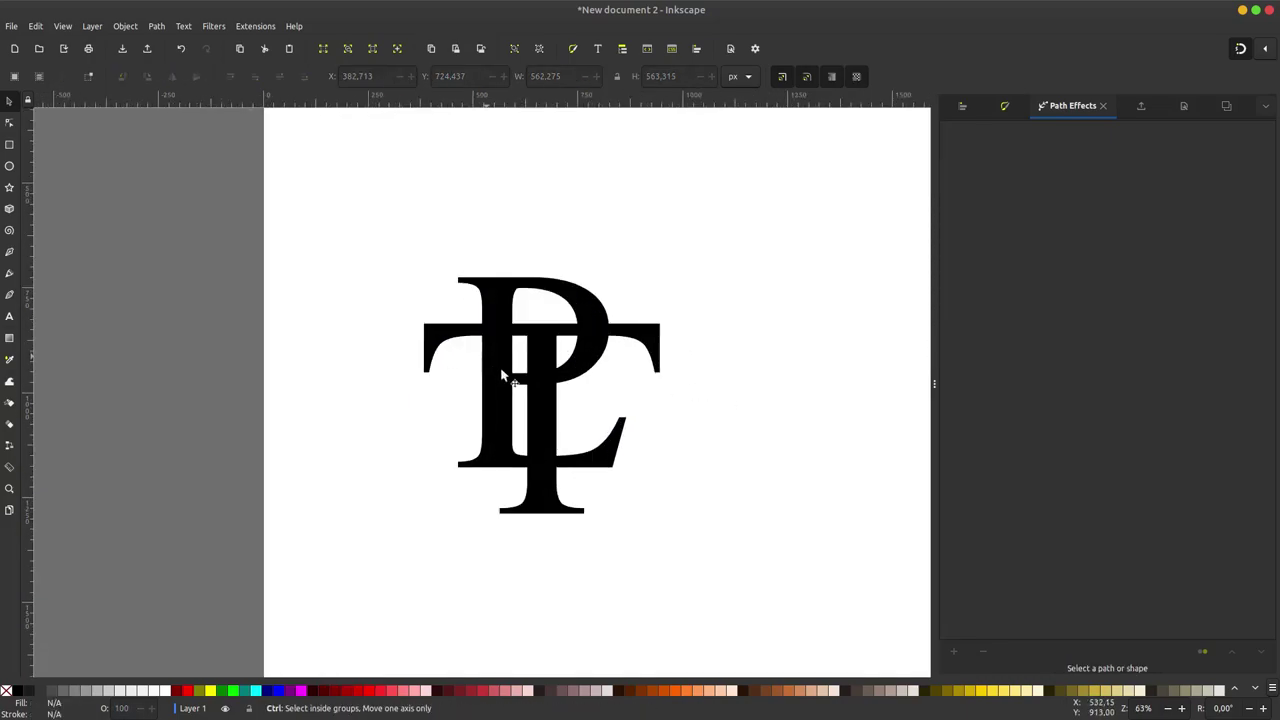
{"action": "left_click", "coordinate": [609, 457]}
{"action": "left_click_drag", "start_coordinate": [609, 460], "coordinate": [580, 462]}
{"action": "key", "text": "ctrl+z"}
{"action": "left_click", "coordinate": [593, 305], "text": "shift"}
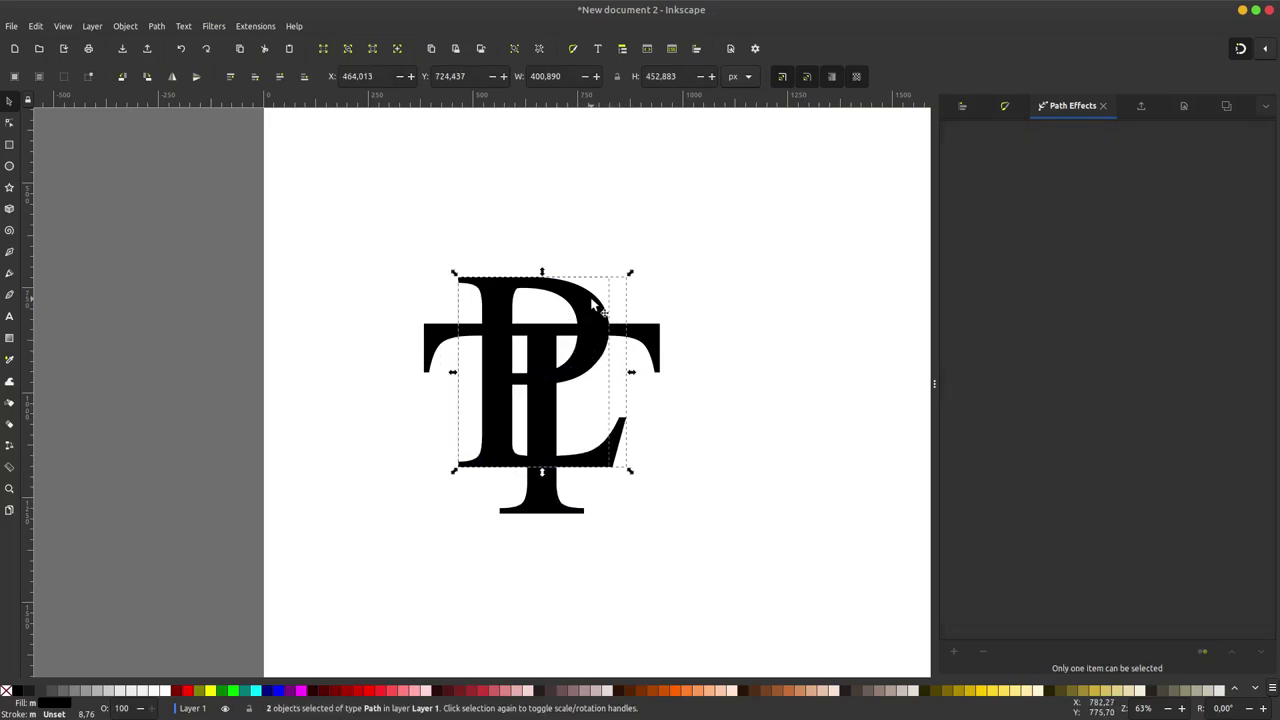
Step: Union the L and P into one shape with Path > Union and zoom in
{"action": "left_click", "coordinate": [157, 26]}
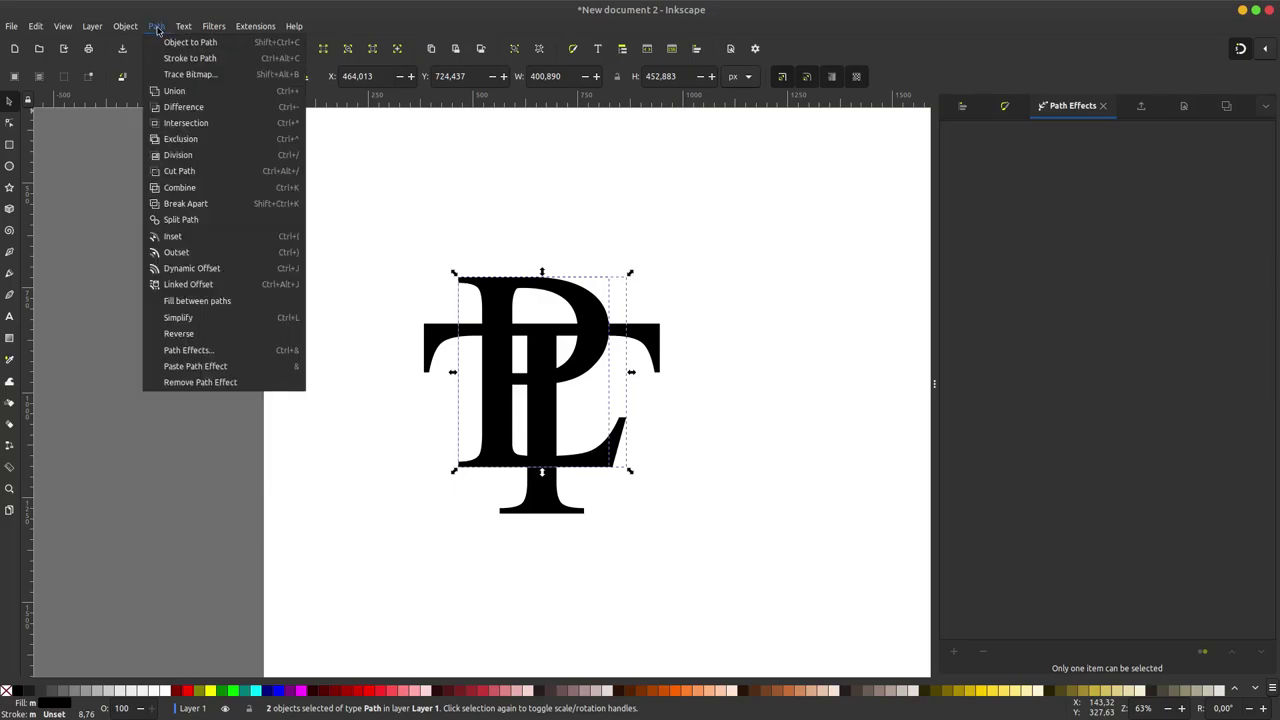
{"action": "left_click", "coordinate": [179, 91]}
{"action": "key", "text": "Escape"}
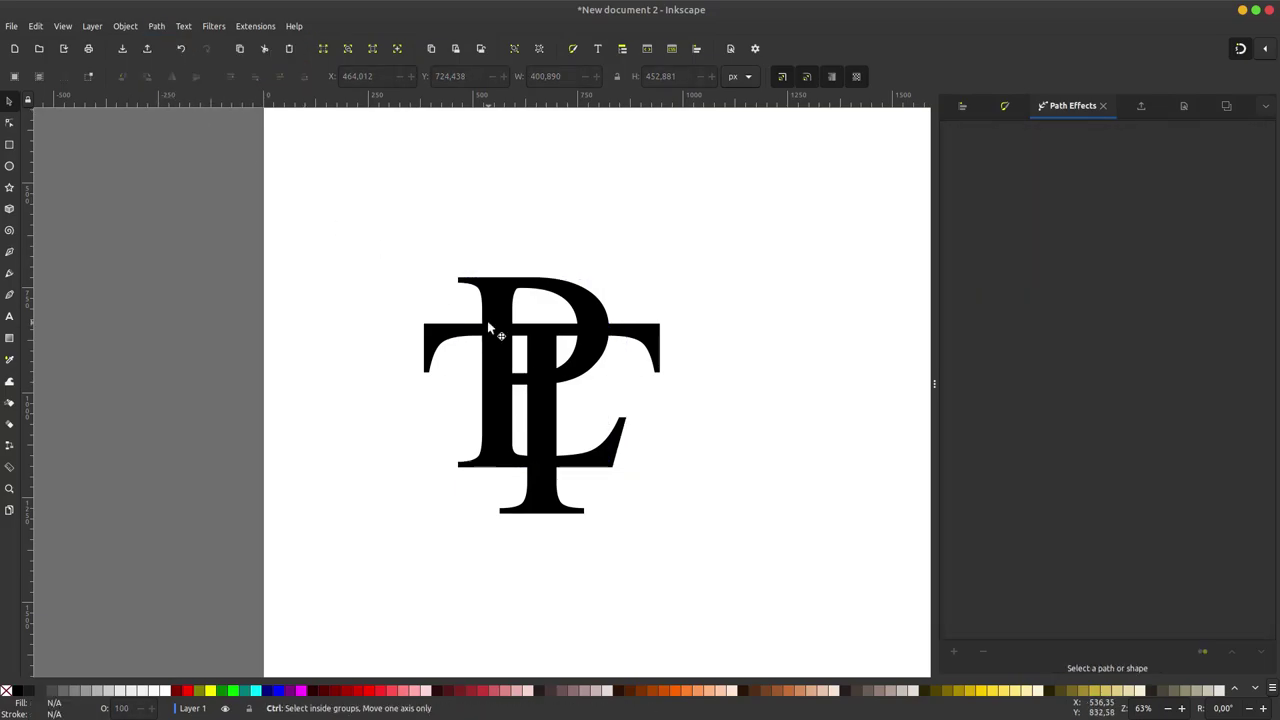
{"action": "scroll", "coordinate": [491, 329], "scroll_direction": "up", "scroll_amount": 2}
{"action": "scroll", "coordinate": [508, 363], "scroll_direction": "up", "scroll_amount": 1}
{"action": "scroll", "coordinate": [508, 363], "scroll_direction": "up", "scroll_amount": 1}
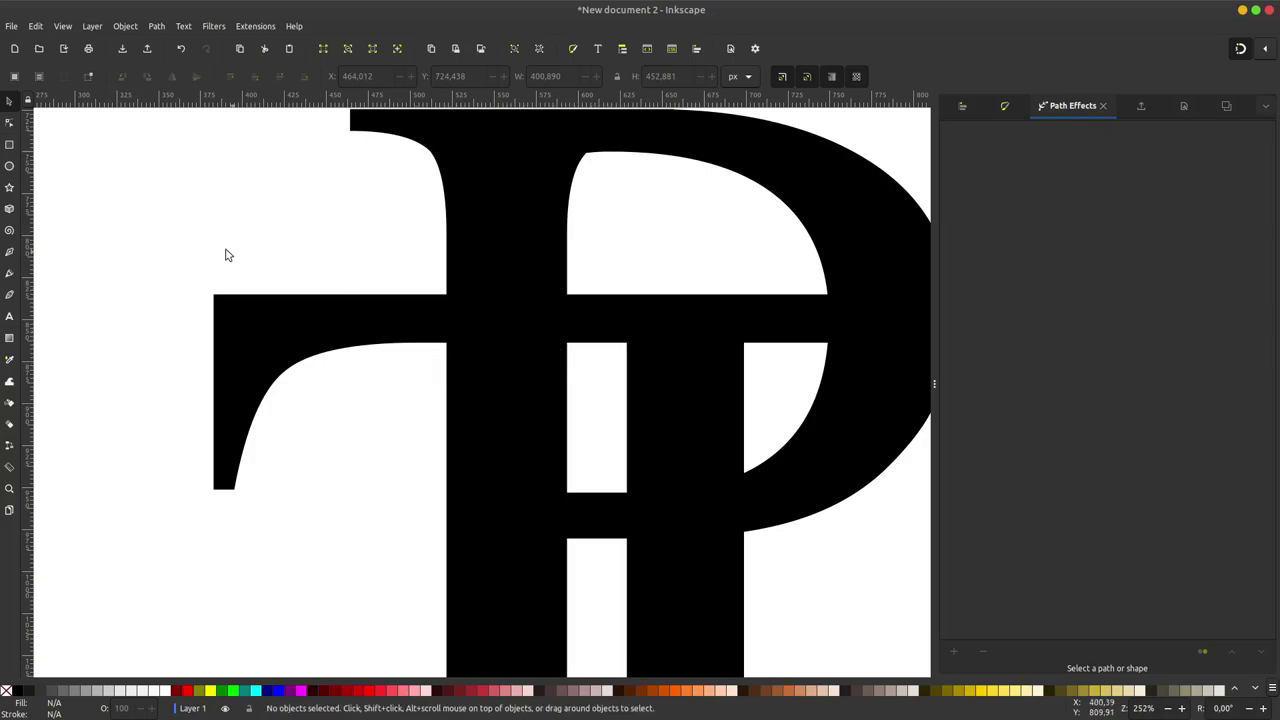
{"action": "left_click", "coordinate": [10, 146]}
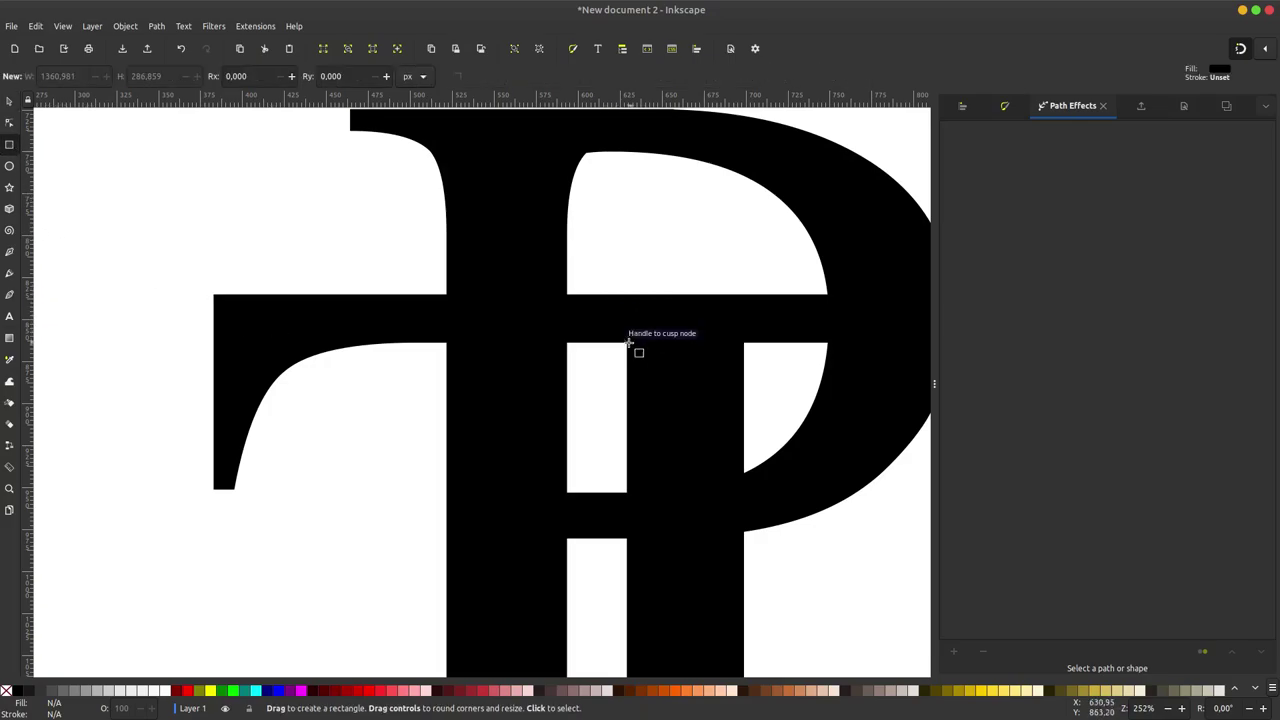
Step: Draw a thin white bar under the T's crossbar and a red bar across the P's bowl
{"action": "left_click_drag", "start_coordinate": [629, 343], "coordinate": [413, 363]}
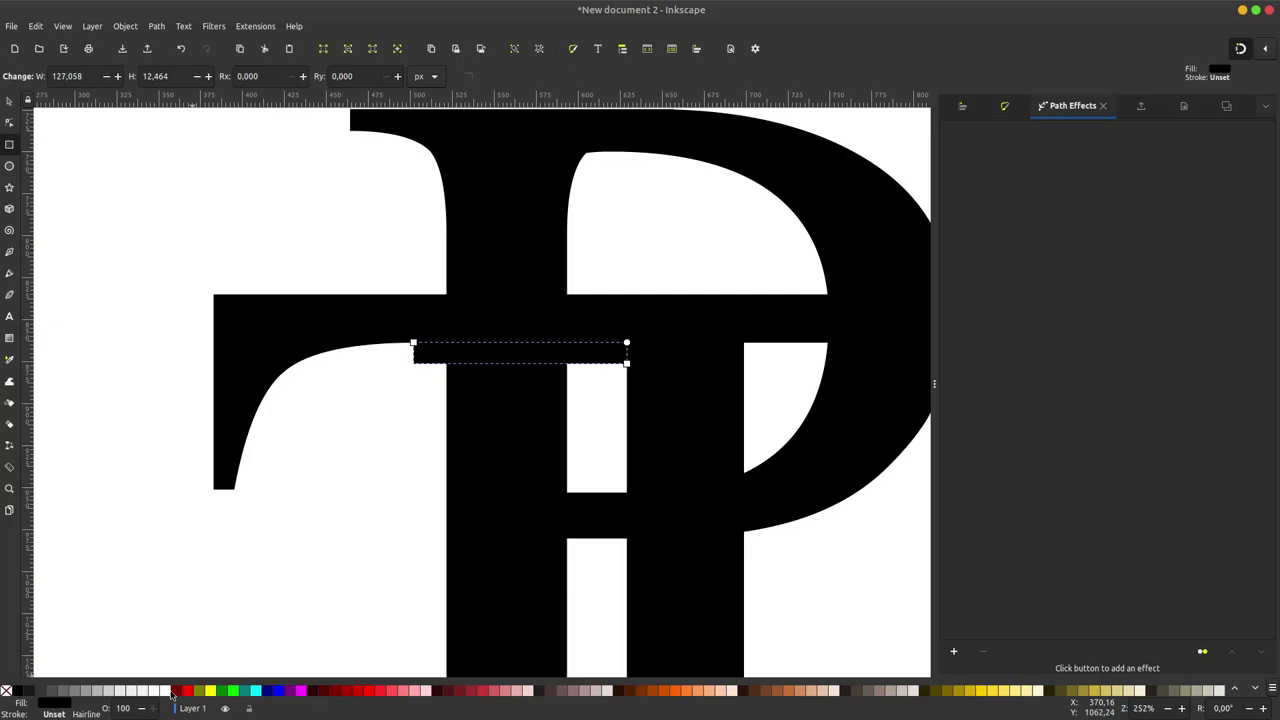
{"action": "left_click", "coordinate": [165, 690]}
{"action": "scroll", "coordinate": [503, 434], "scroll_direction": "down", "scroll_amount": 4}
{"action": "scroll", "coordinate": [490, 423], "scroll_direction": "up", "scroll_amount": 2}
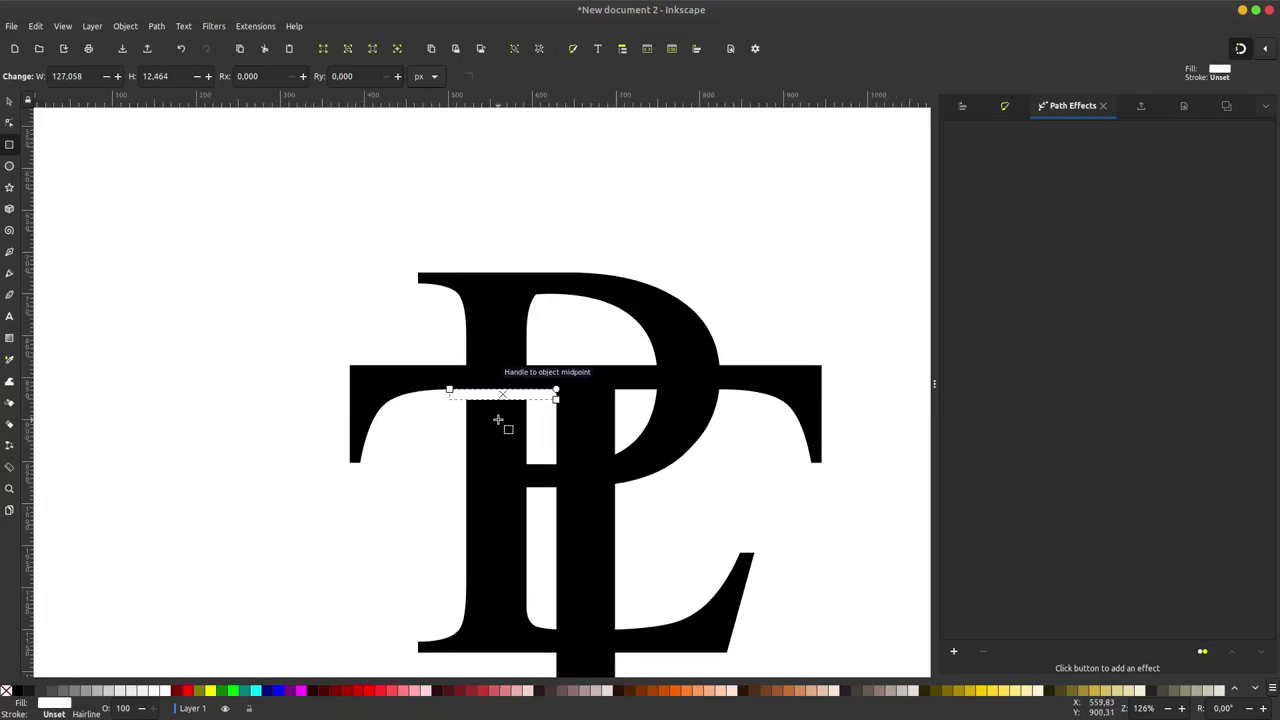
{"action": "left_click", "coordinate": [9, 102]}
{"action": "scroll", "coordinate": [503, 393], "scroll_direction": "up", "scroll_amount": 1}
{"action": "scroll", "coordinate": [503, 393], "scroll_direction": "up", "scroll_amount": 2}
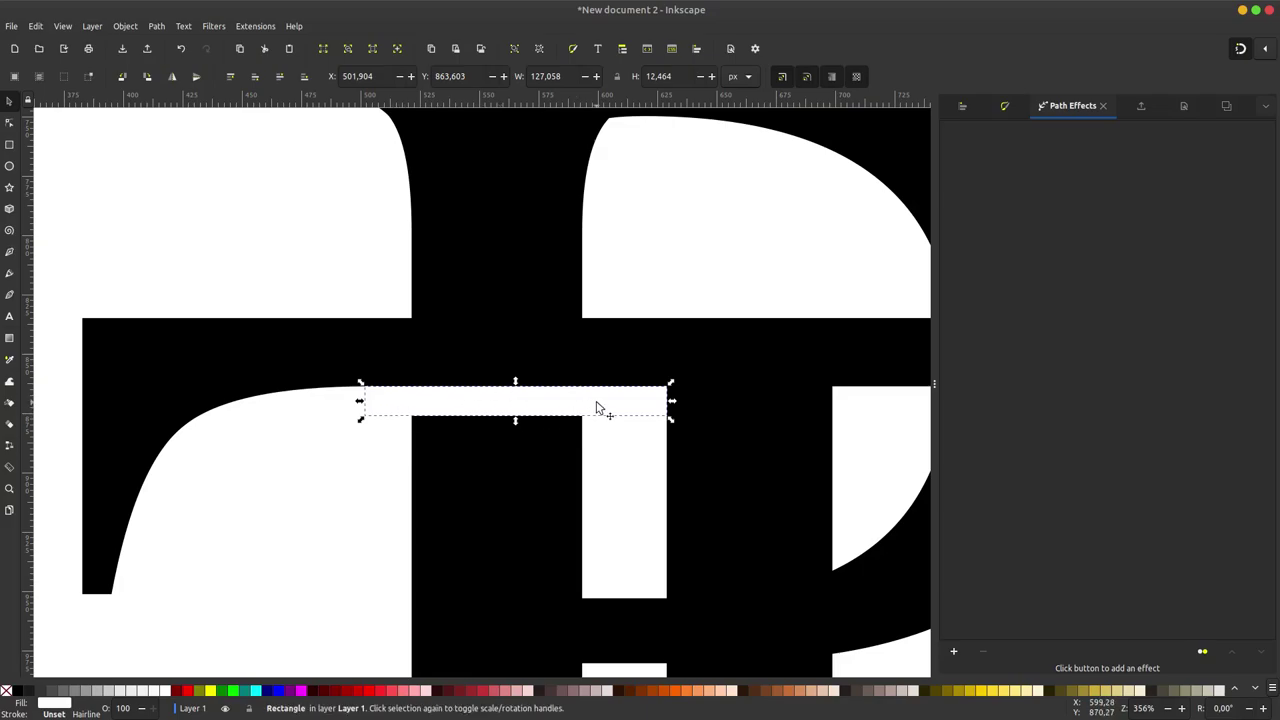
{"action": "left_click_drag", "start_coordinate": [598, 408], "coordinate": [883, 452]}
{"action": "scroll", "coordinate": [850, 460], "scroll_direction": "down", "scroll_amount": 2}
{"action": "left_click_drag", "start_coordinate": [645, 445], "coordinate": [750, 427]}
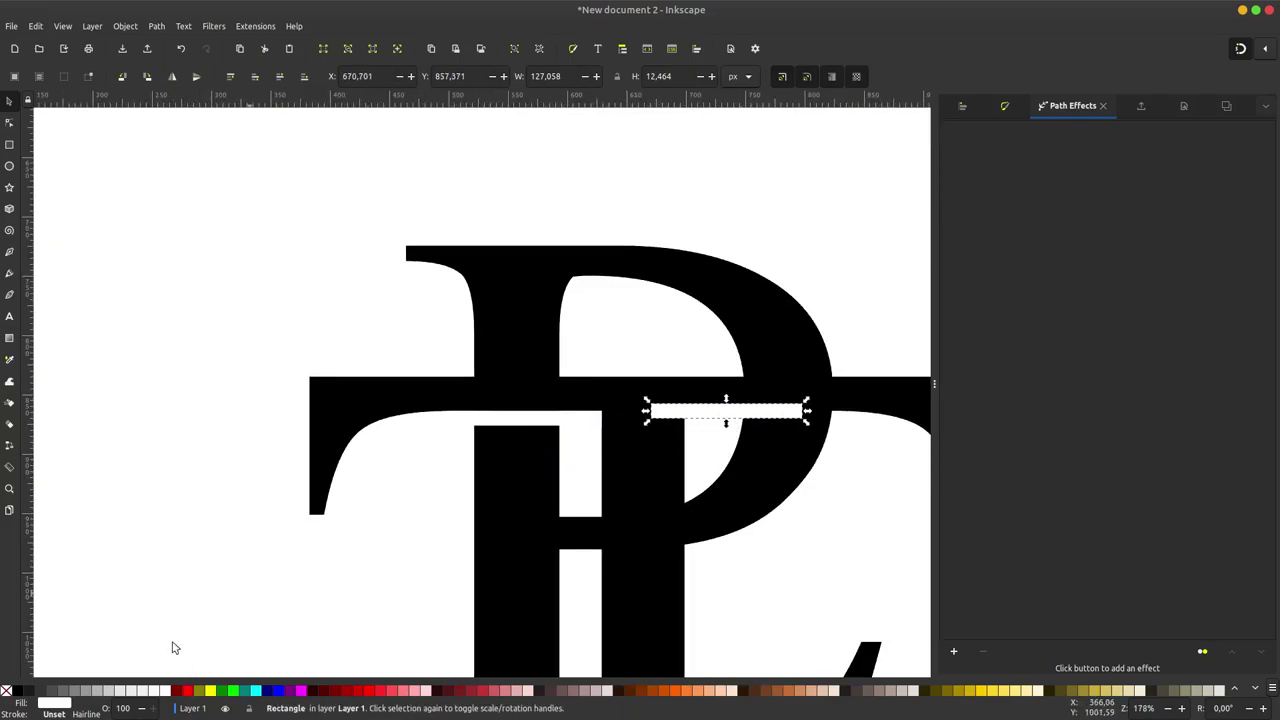
{"action": "left_click", "coordinate": [185, 692]}
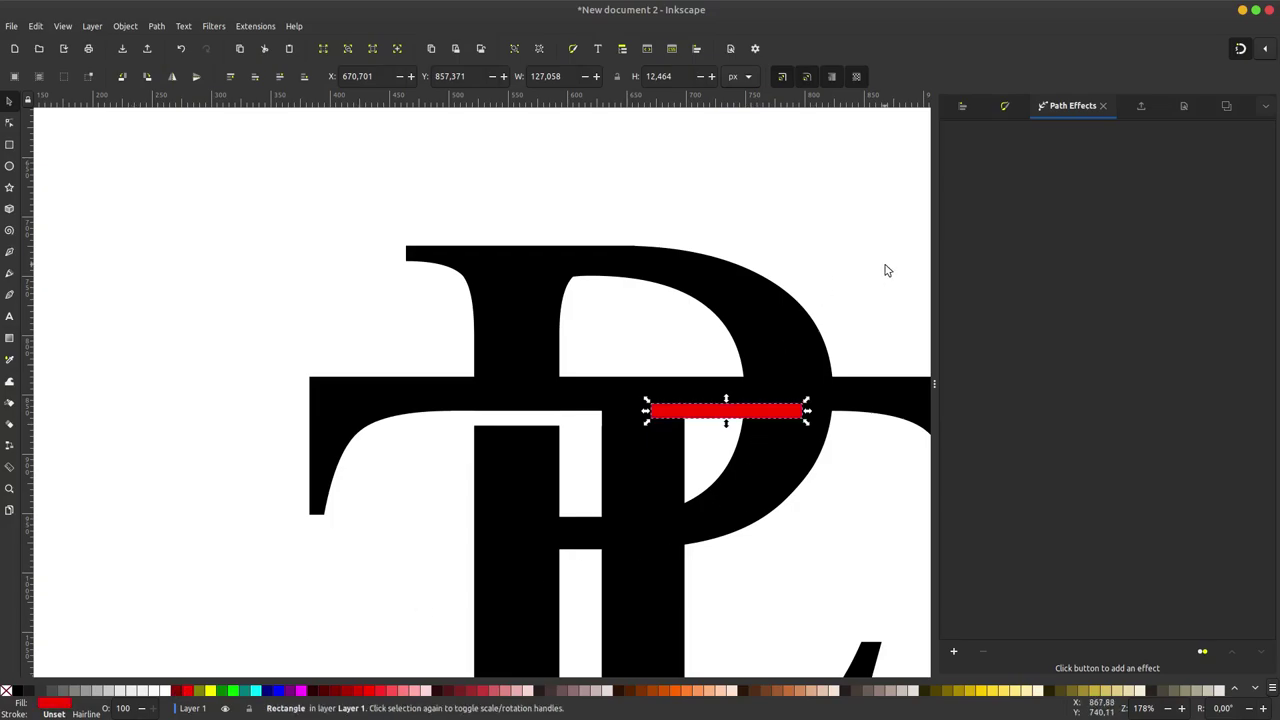
Step: Subtract the white bar from the P-and-L shape with Path > Difference, cutting a gap
{"action": "scroll", "coordinate": [500, 415], "scroll_direction": "up", "scroll_amount": 1}
{"action": "left_click", "coordinate": [515, 418]}
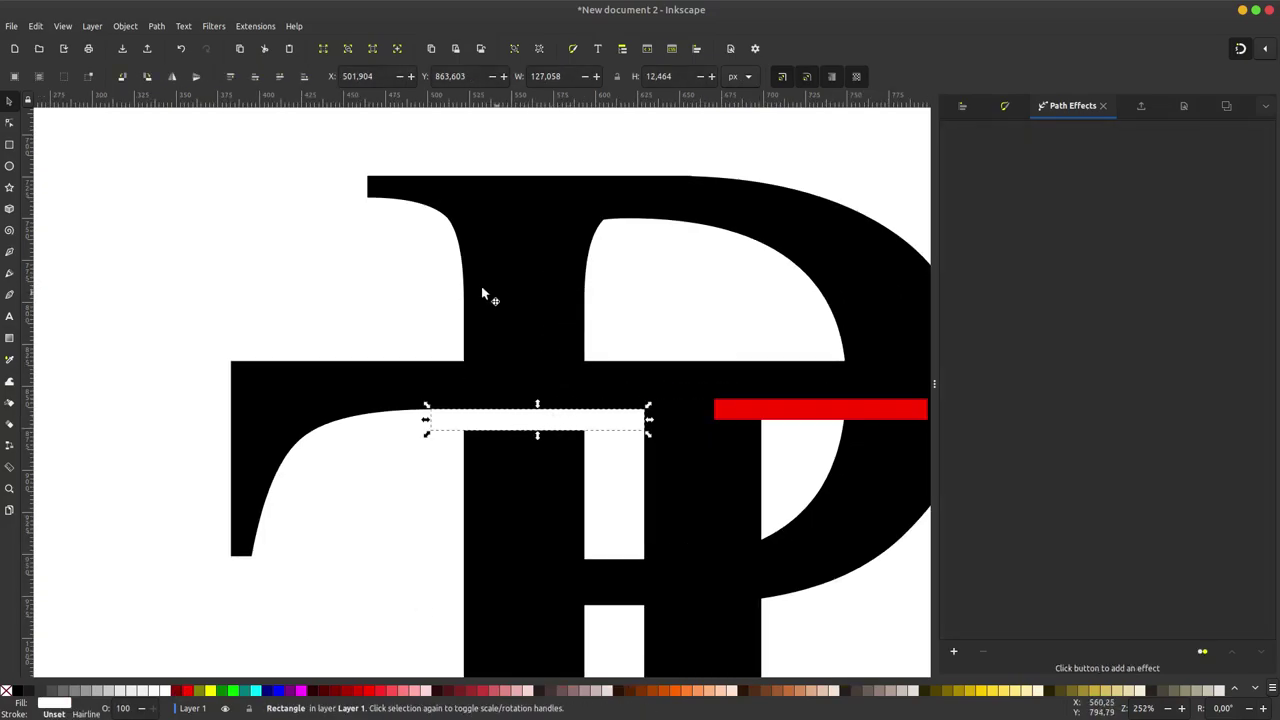
{"action": "scroll", "coordinate": [485, 290], "scroll_direction": "down", "scroll_amount": 1}
{"action": "scroll", "coordinate": [513, 310], "scroll_direction": "down", "scroll_amount": 2}
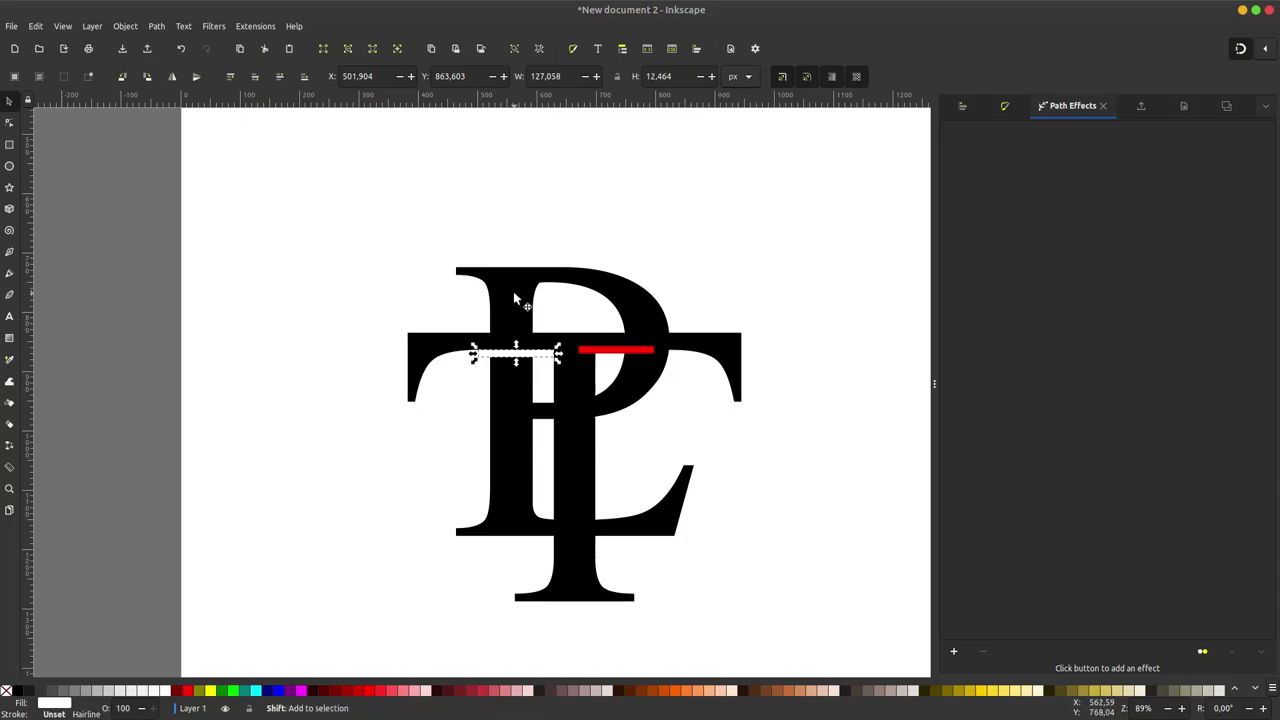
{"action": "left_click", "coordinate": [513, 294], "text": "shift"}
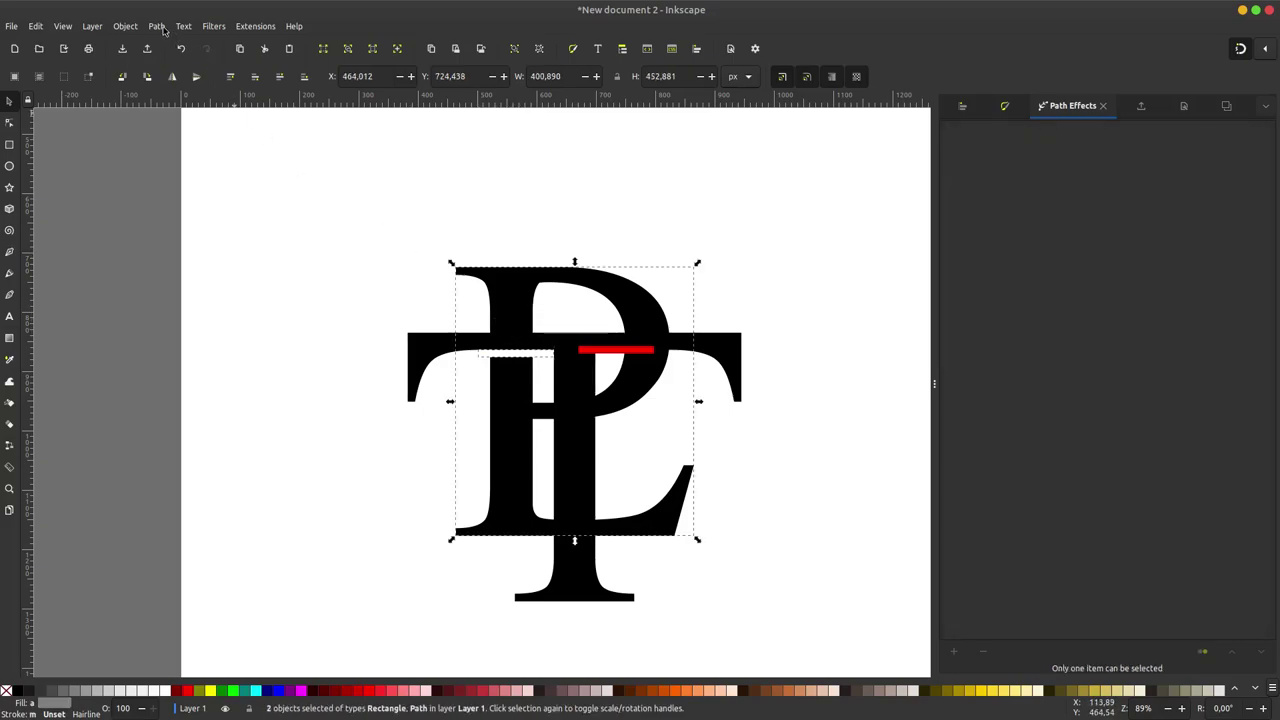
{"action": "left_click", "coordinate": [164, 30]}
{"action": "left_click", "coordinate": [190, 106]}
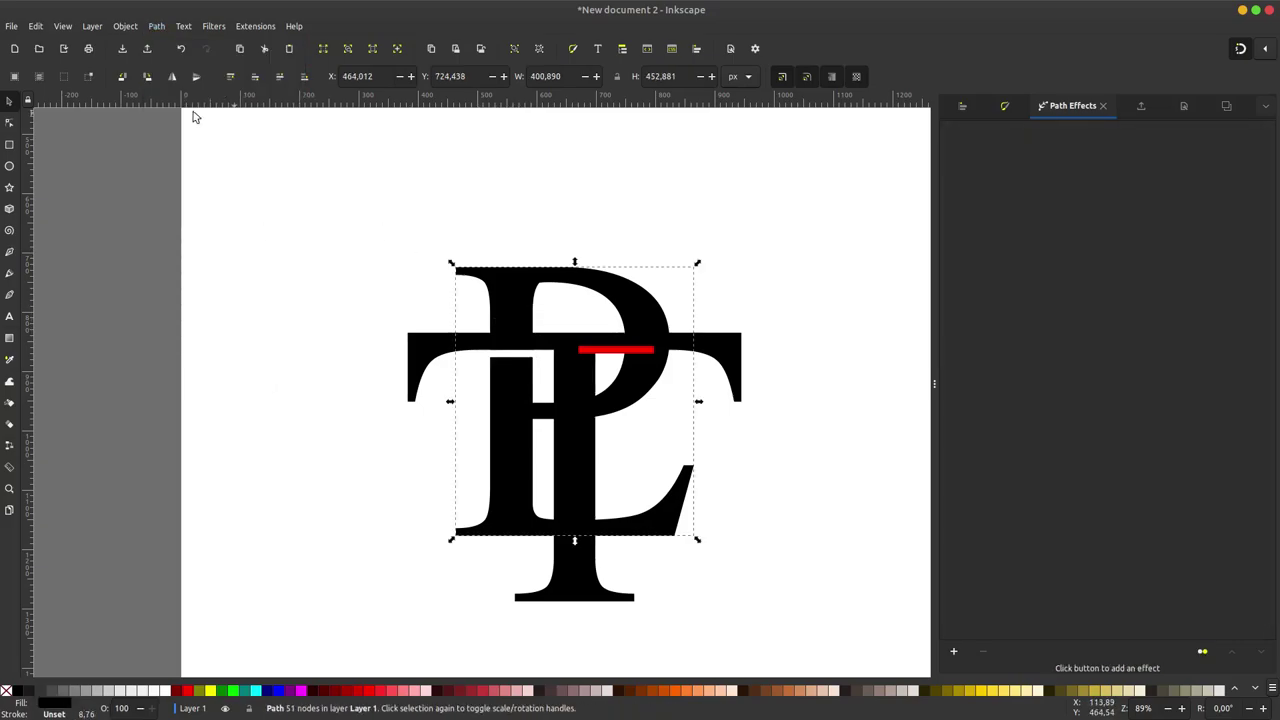
{"action": "left_click", "coordinate": [259, 255]}
{"action": "scroll", "coordinate": [529, 362], "scroll_direction": "up", "scroll_amount": 1}
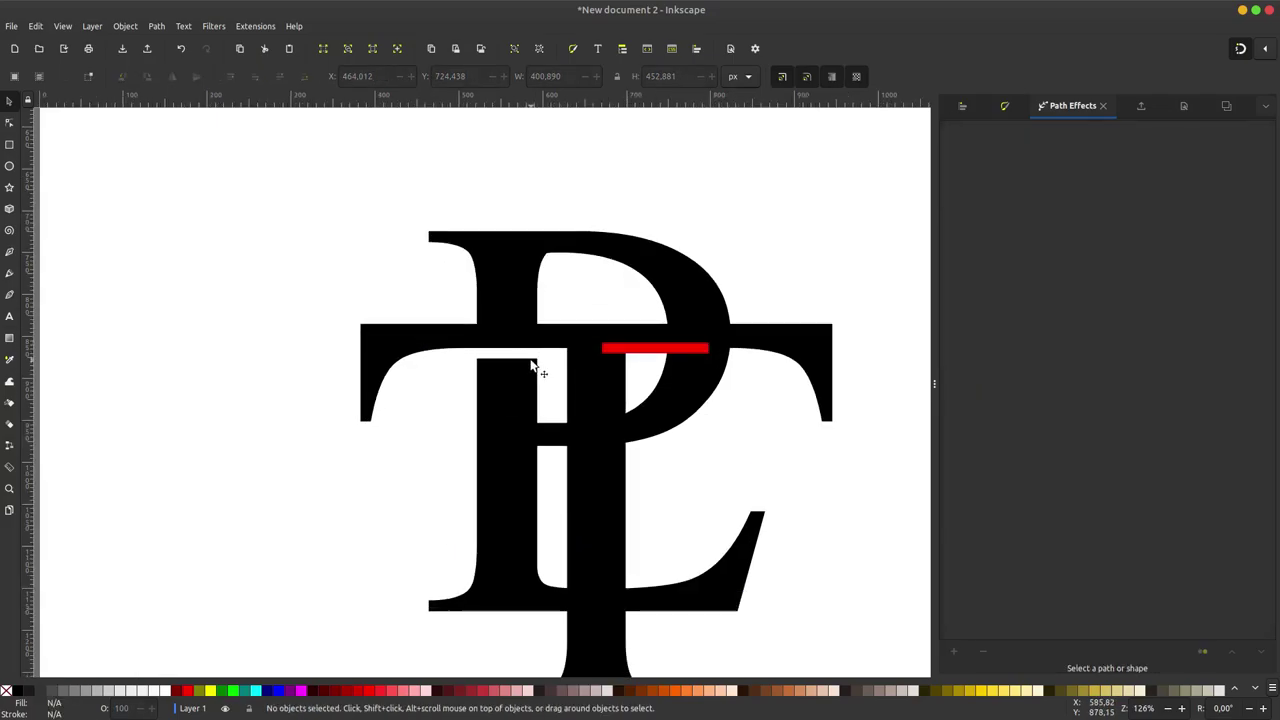
Step: Rotate the red bar 90° upright (12.464 × 127.058 px) onto the P's bowl edge
{"action": "scroll", "coordinate": [668, 351], "scroll_direction": "up", "scroll_amount": 3}
{"action": "left_click", "coordinate": [666, 358]}
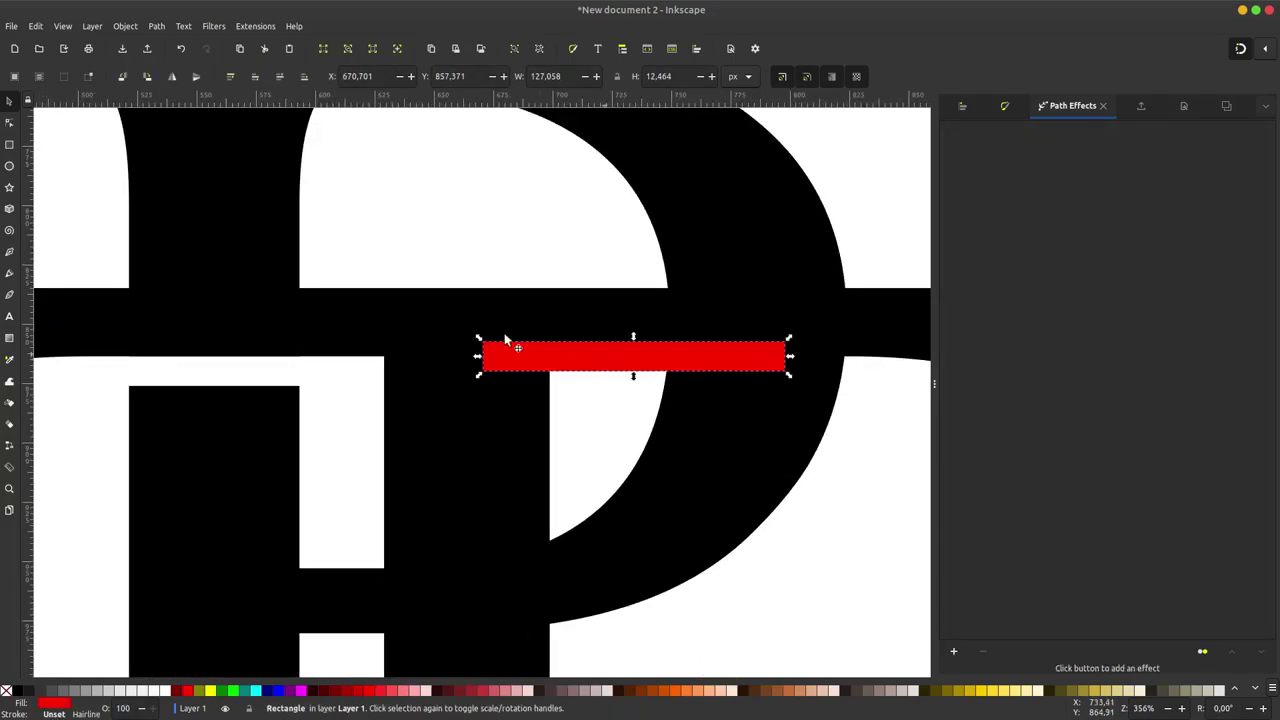
{"action": "left_click", "coordinate": [148, 78]}
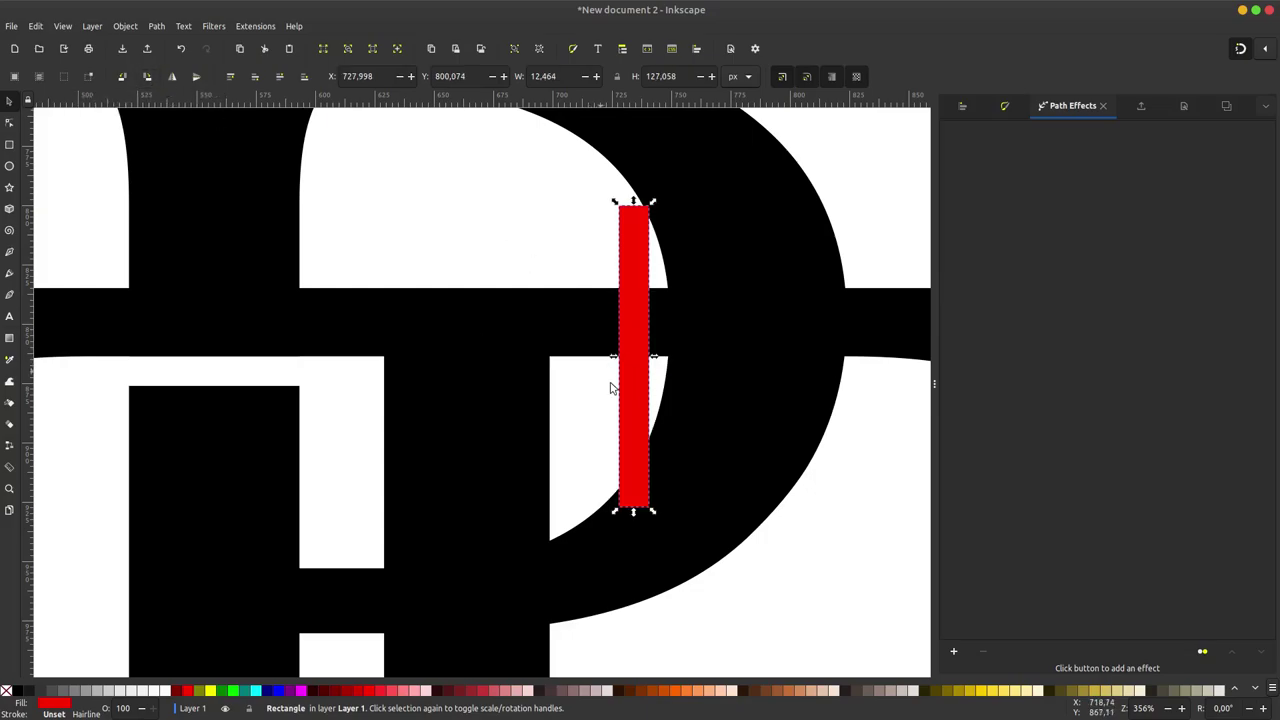
{"action": "left_click_drag", "start_coordinate": [638, 389], "coordinate": [654, 367]}
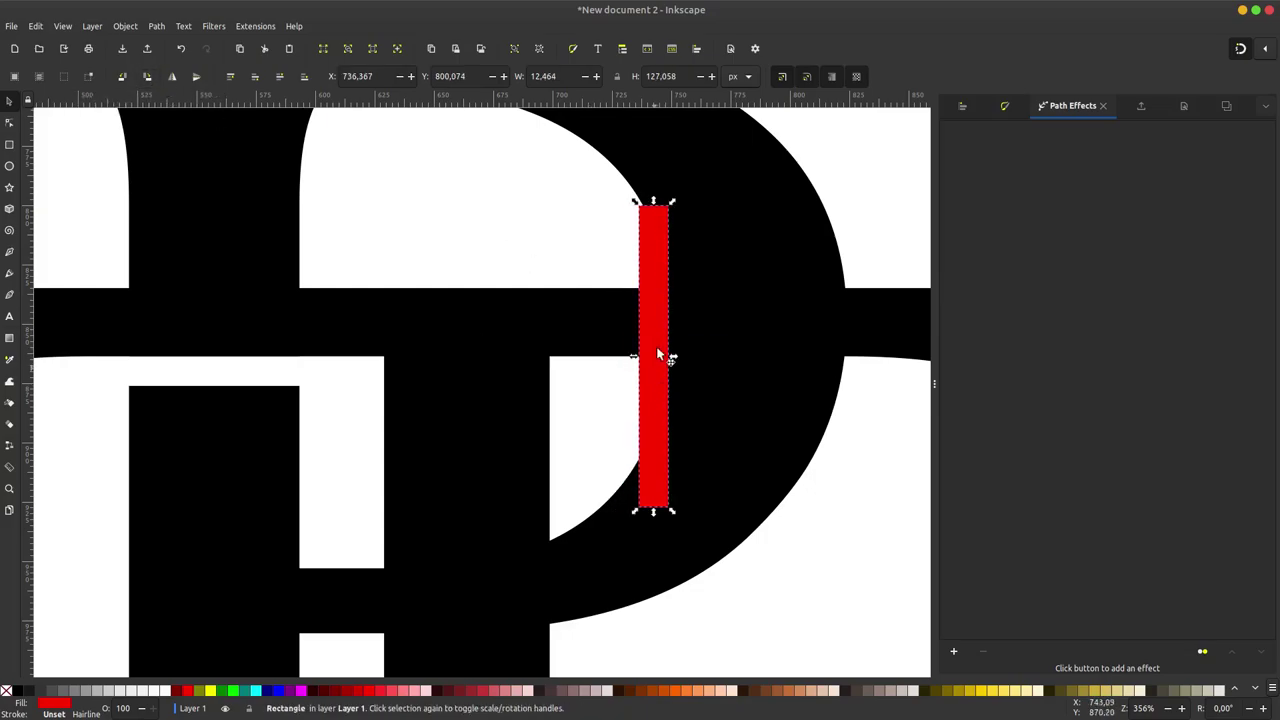
{"action": "scroll", "coordinate": [660, 303], "scroll_direction": "up", "scroll_amount": 2}
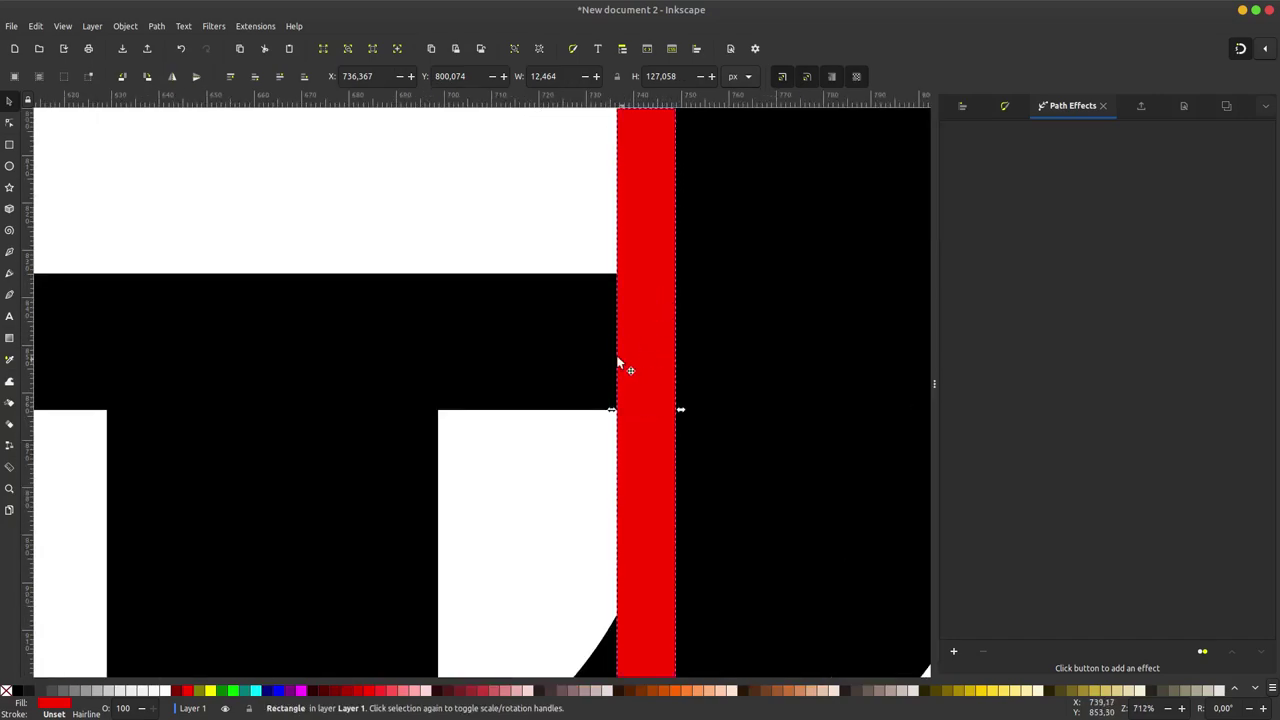
{"action": "scroll", "coordinate": [618, 364], "scroll_direction": "down", "scroll_amount": 2}
{"action": "left_click", "coordinate": [730, 291]}
{"action": "scroll", "coordinate": [730, 289], "scroll_direction": "down", "scroll_amount": 3}
{"action": "right_click", "coordinate": [729, 282]}
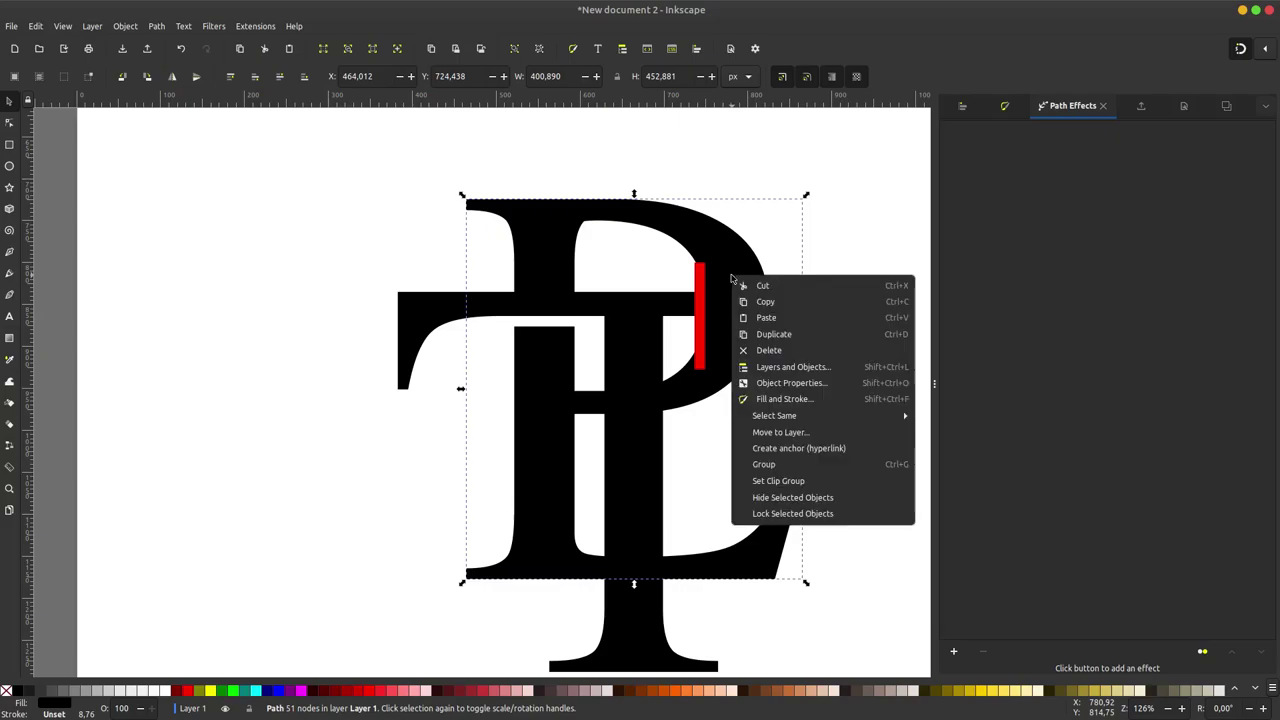
Step: Give the P-L copy about 55% opacity and a dusty red/mauve tint
{"action": "left_click", "coordinate": [768, 350]}
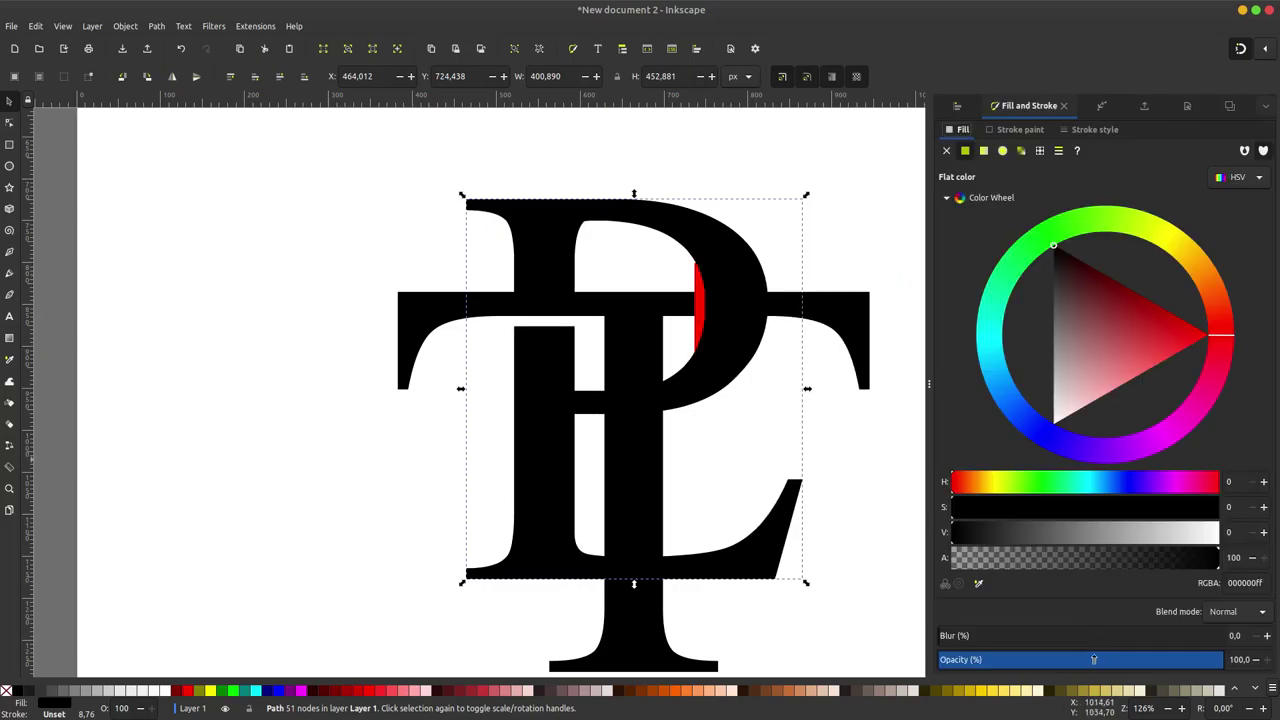
{"action": "left_click", "coordinate": [1094, 661]}
{"action": "scroll", "coordinate": [733, 291], "scroll_direction": "up", "scroll_amount": 2}
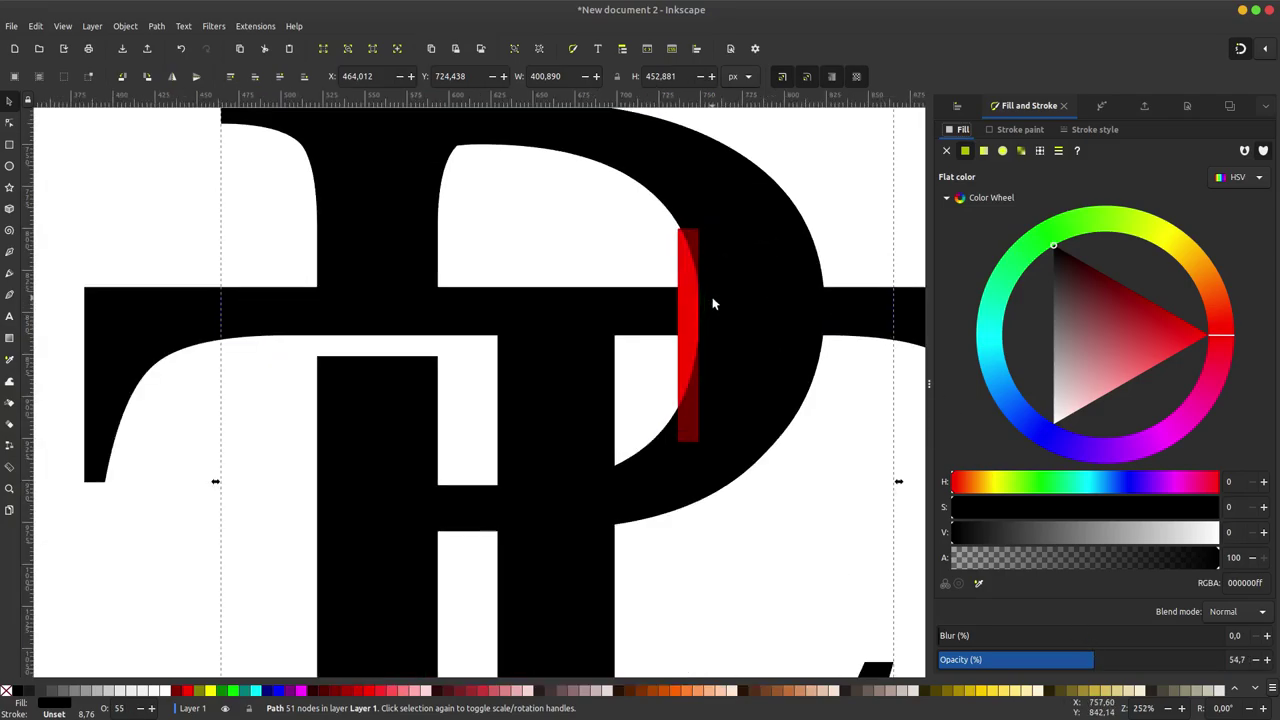
{"action": "left_click", "coordinate": [1089, 345]}
{"action": "scroll", "coordinate": [731, 298], "scroll_direction": "up", "scroll_amount": 2}
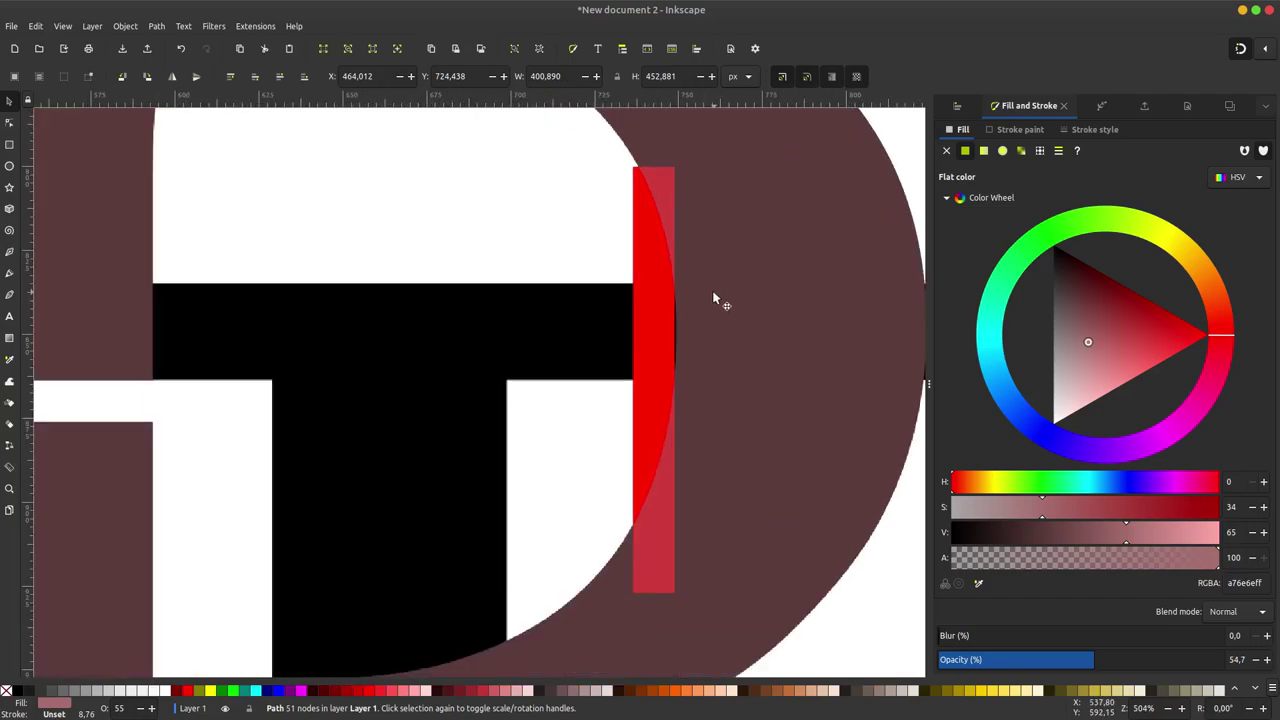
{"action": "scroll", "coordinate": [714, 298], "scroll_direction": "up", "scroll_amount": 2}
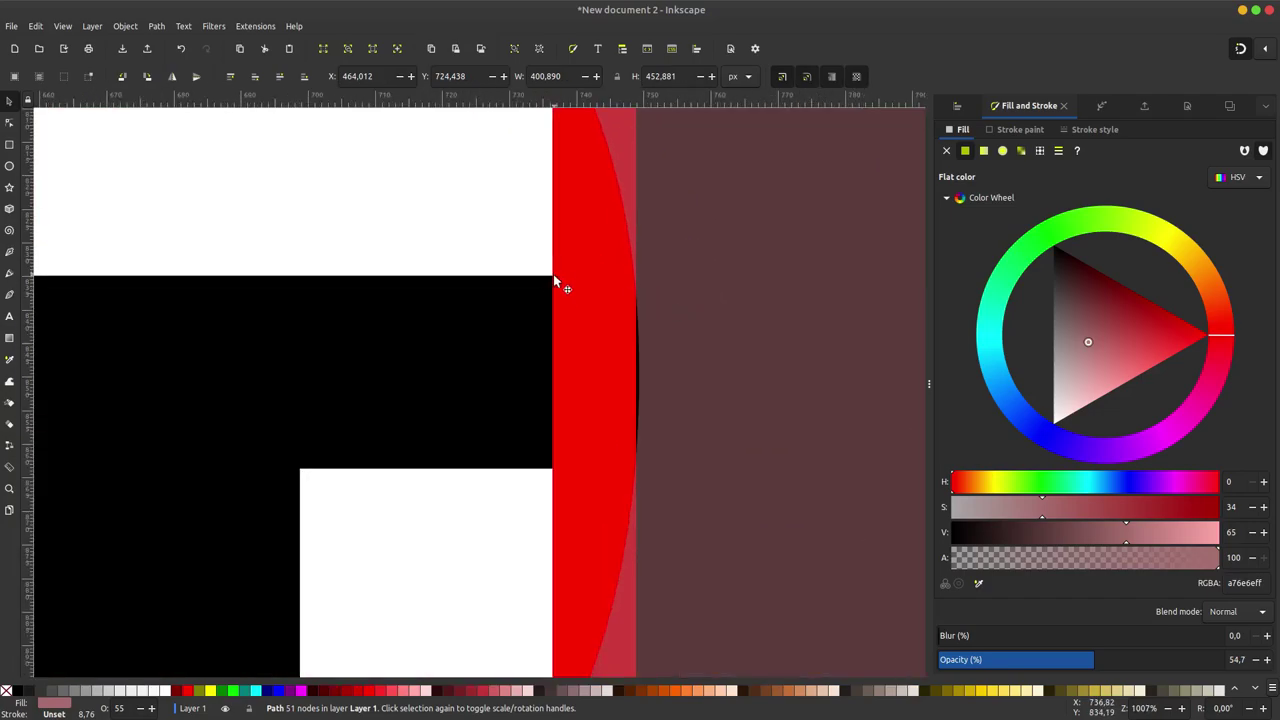
Step: Shift the translucent copy slightly left so its edge meets the red bar, then deselect
{"action": "left_click_drag", "start_coordinate": [723, 326], "coordinate": [639, 341]}
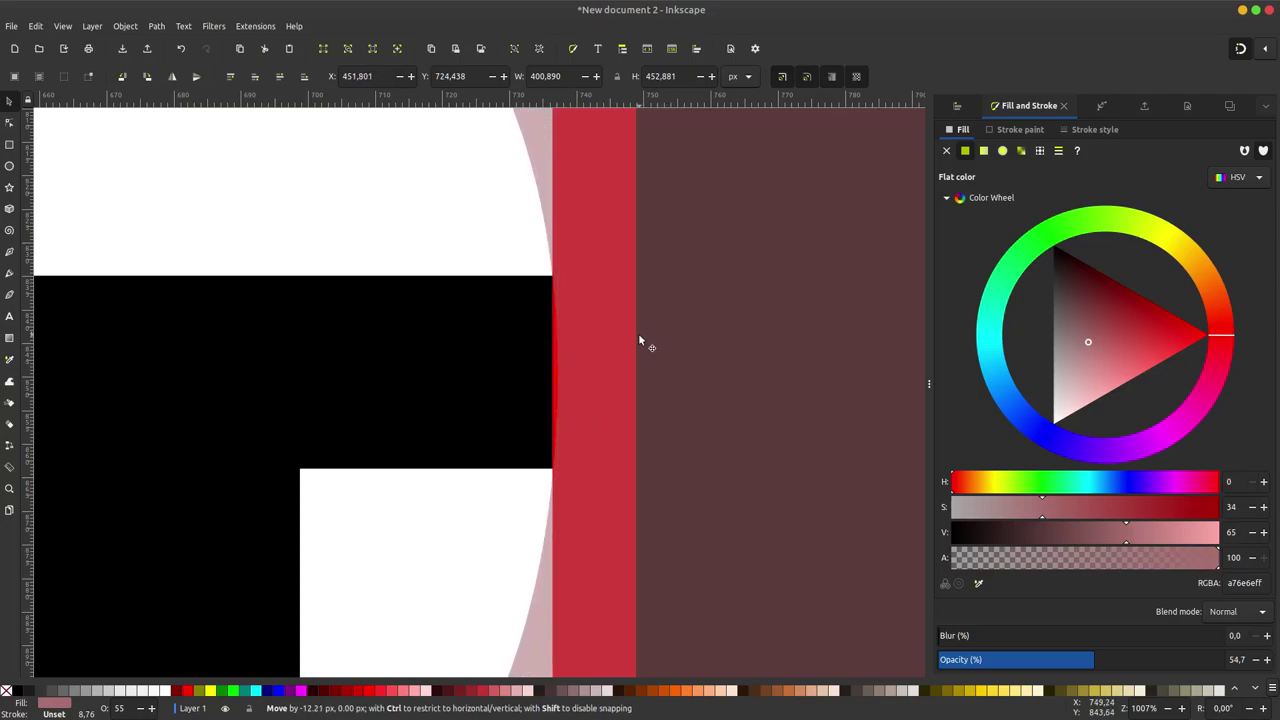
{"action": "scroll", "coordinate": [562, 276], "scroll_direction": "up", "scroll_amount": 3}
{"action": "scroll", "coordinate": [560, 274], "scroll_direction": "up", "scroll_amount": 1}
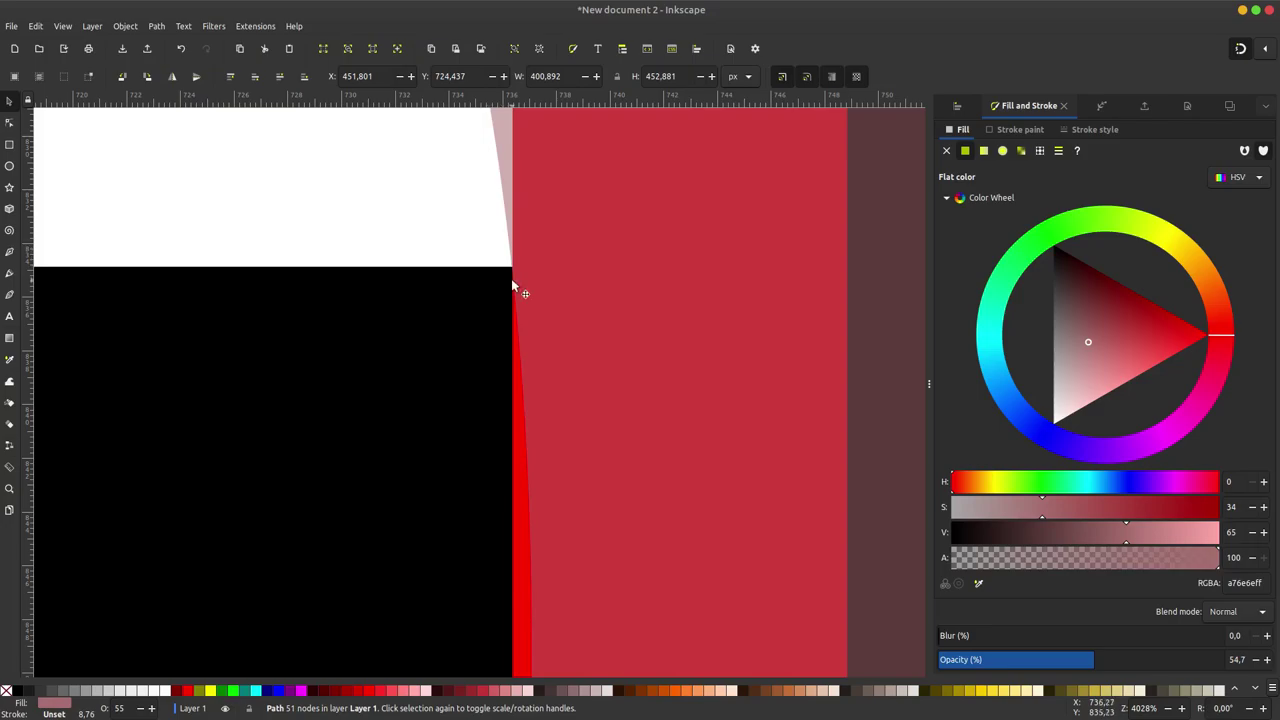
{"action": "scroll", "coordinate": [513, 281], "scroll_direction": "down", "scroll_amount": 2}
{"action": "scroll", "coordinate": [513, 276], "scroll_direction": "down", "scroll_amount": 3}
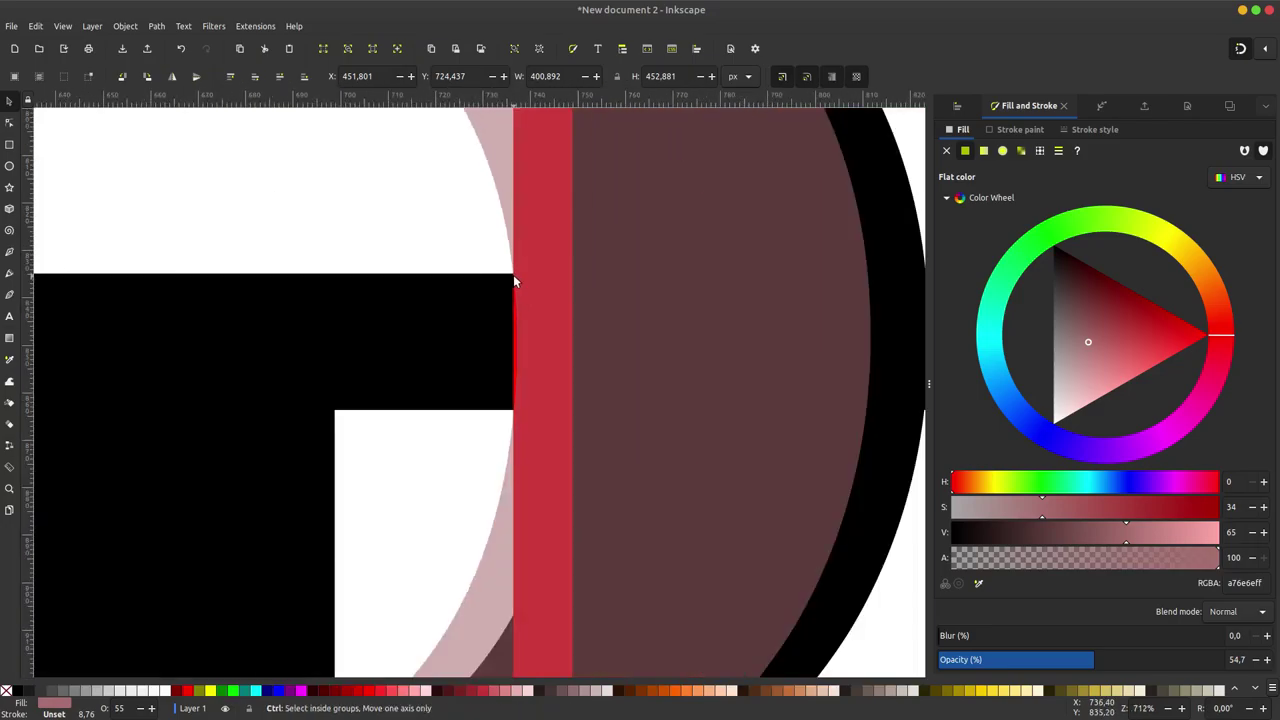
{"action": "scroll", "coordinate": [530, 285], "scroll_direction": "down", "scroll_amount": 3}
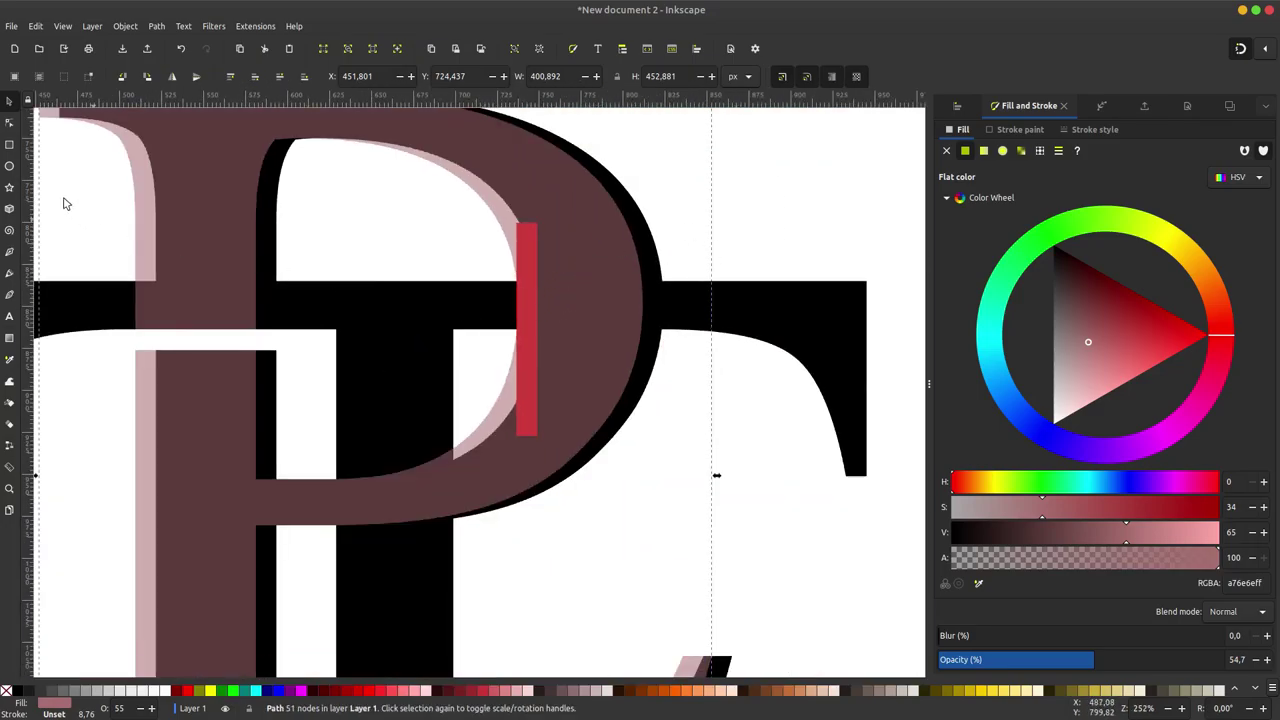
{"action": "left_click", "coordinate": [680, 252]}
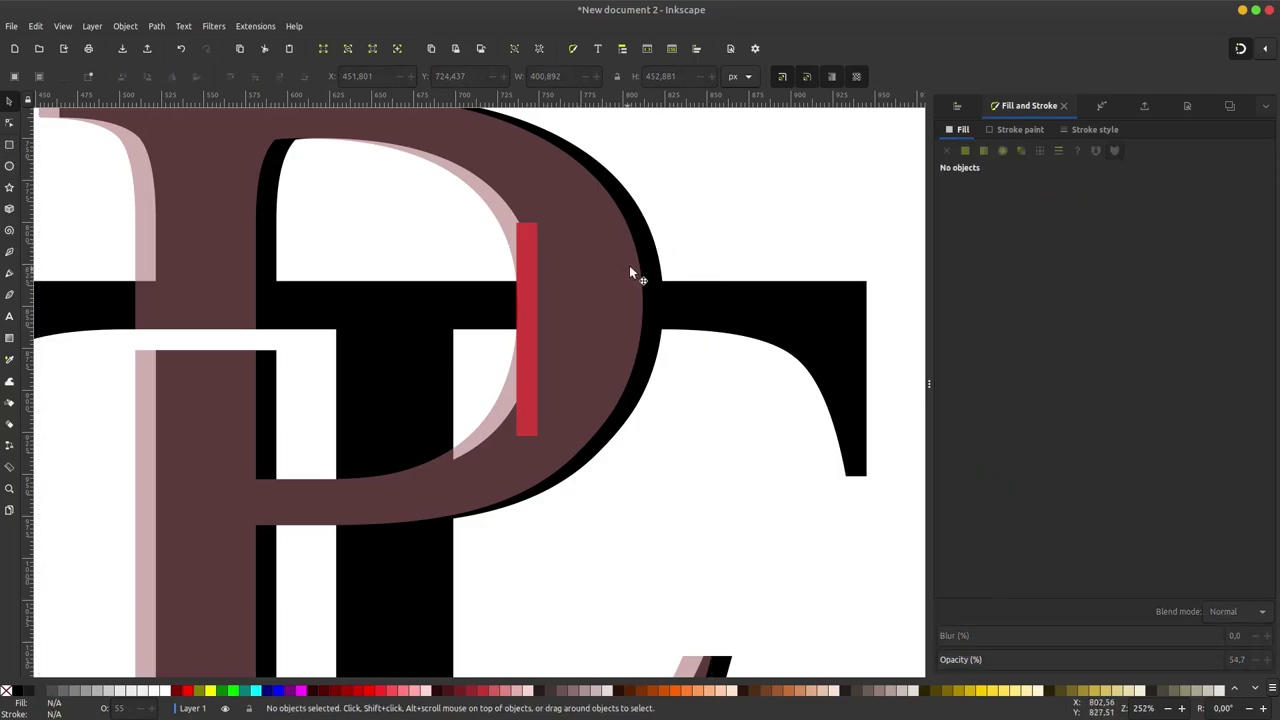
Step: Draw a translucent rectangle over where the P's bowl crosses the T's crossbar
{"action": "left_click", "coordinate": [10, 145]}
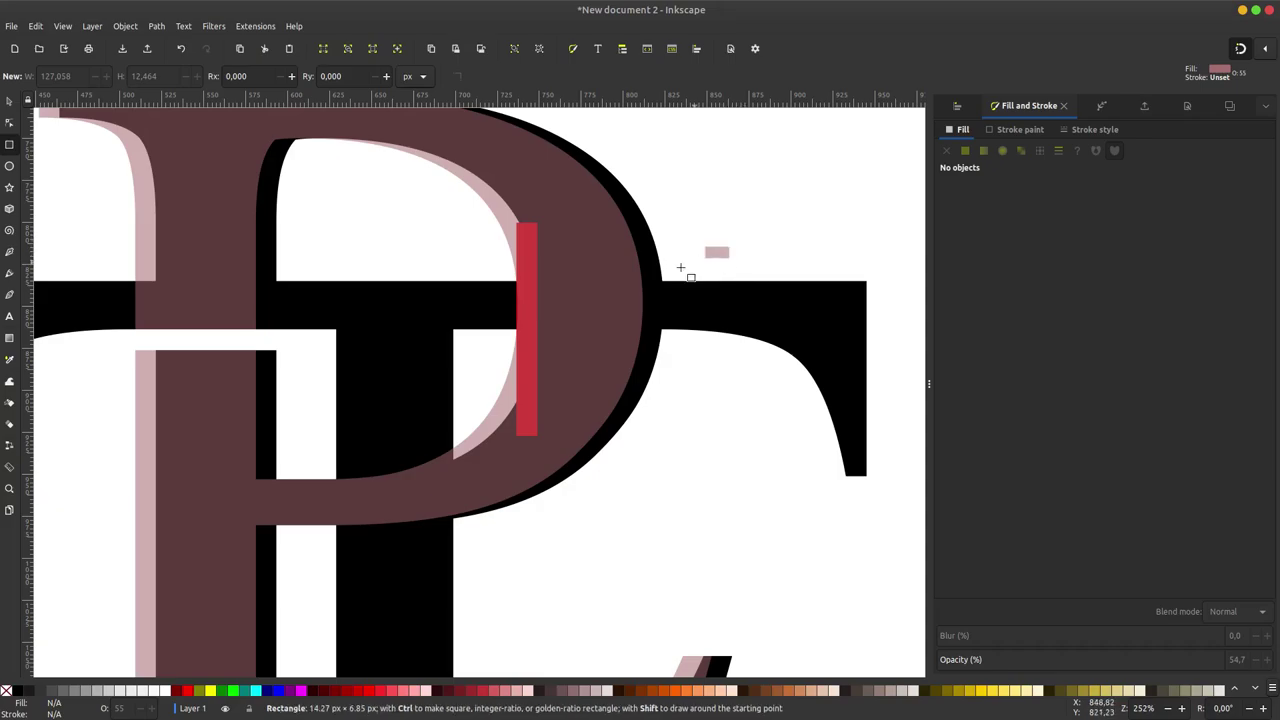
{"action": "left_click_drag", "start_coordinate": [728, 247], "coordinate": [484, 352]}
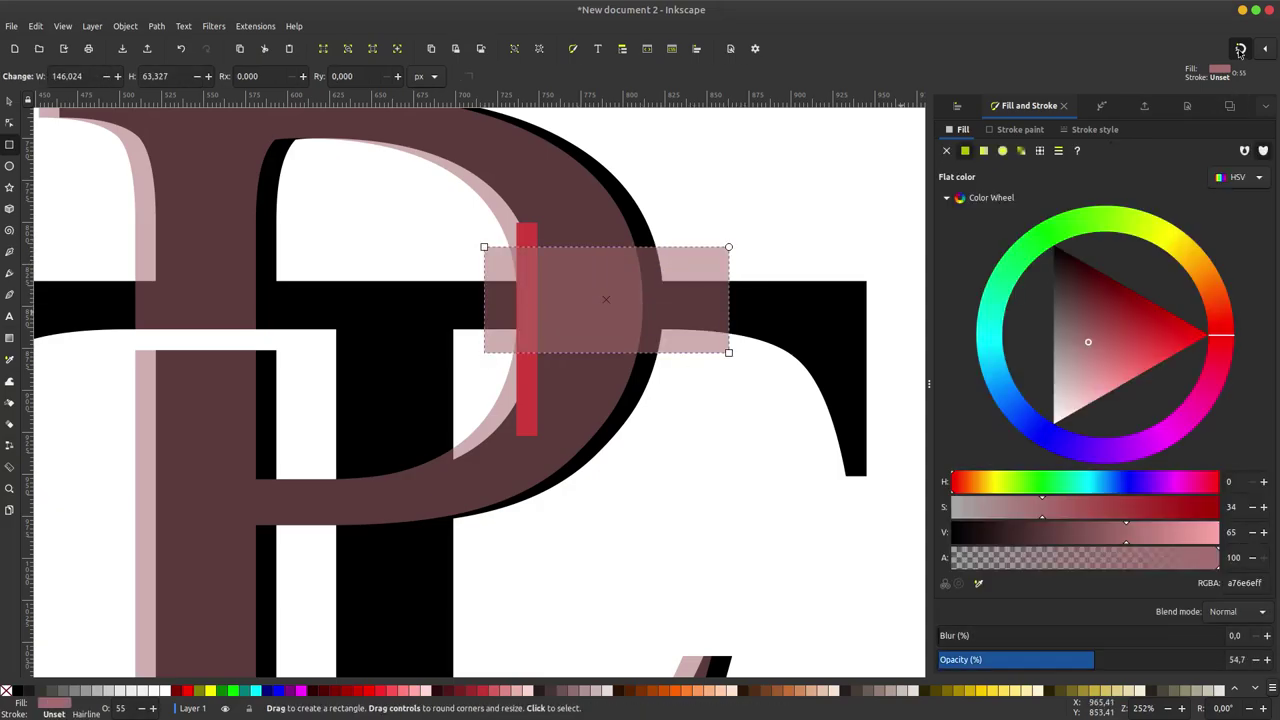
{"action": "key", "text": "Escape"}
{"action": "left_click", "coordinate": [8, 102]}
{"action": "left_click", "coordinate": [528, 217]}
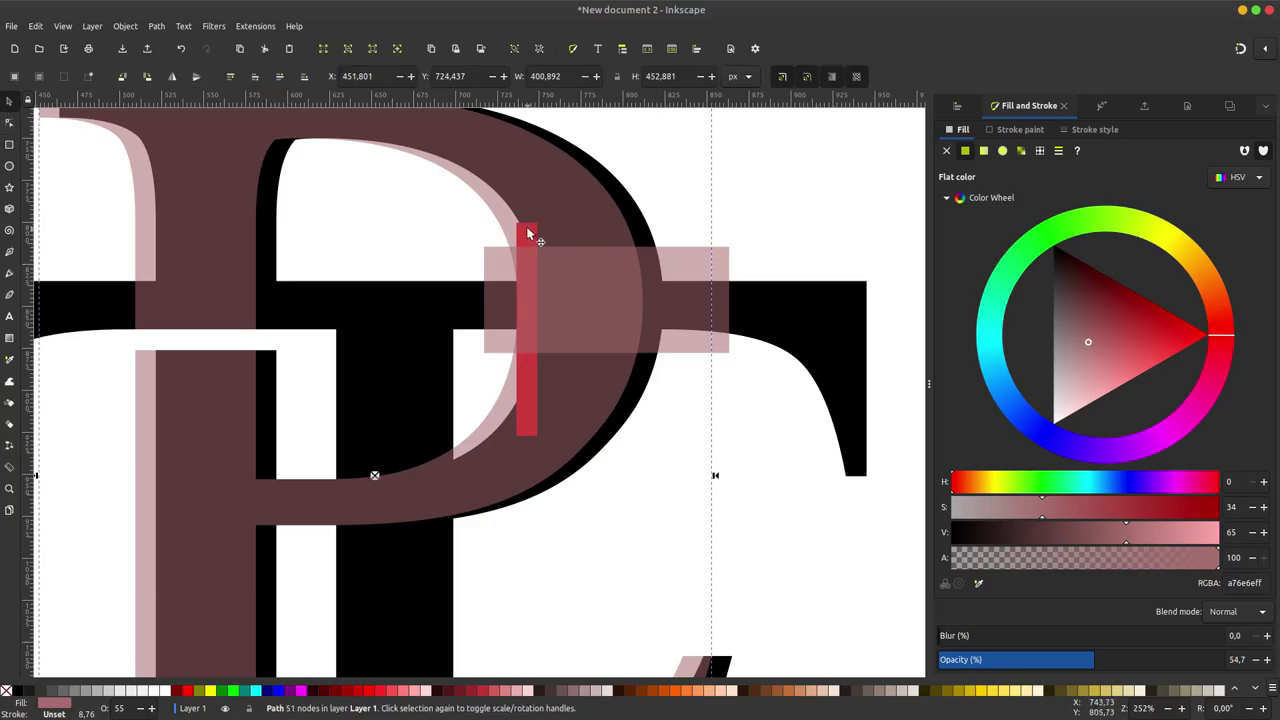
{"action": "scroll", "coordinate": [533, 426], "scroll_direction": "down", "scroll_amount": 5, "text": "ctrl"}
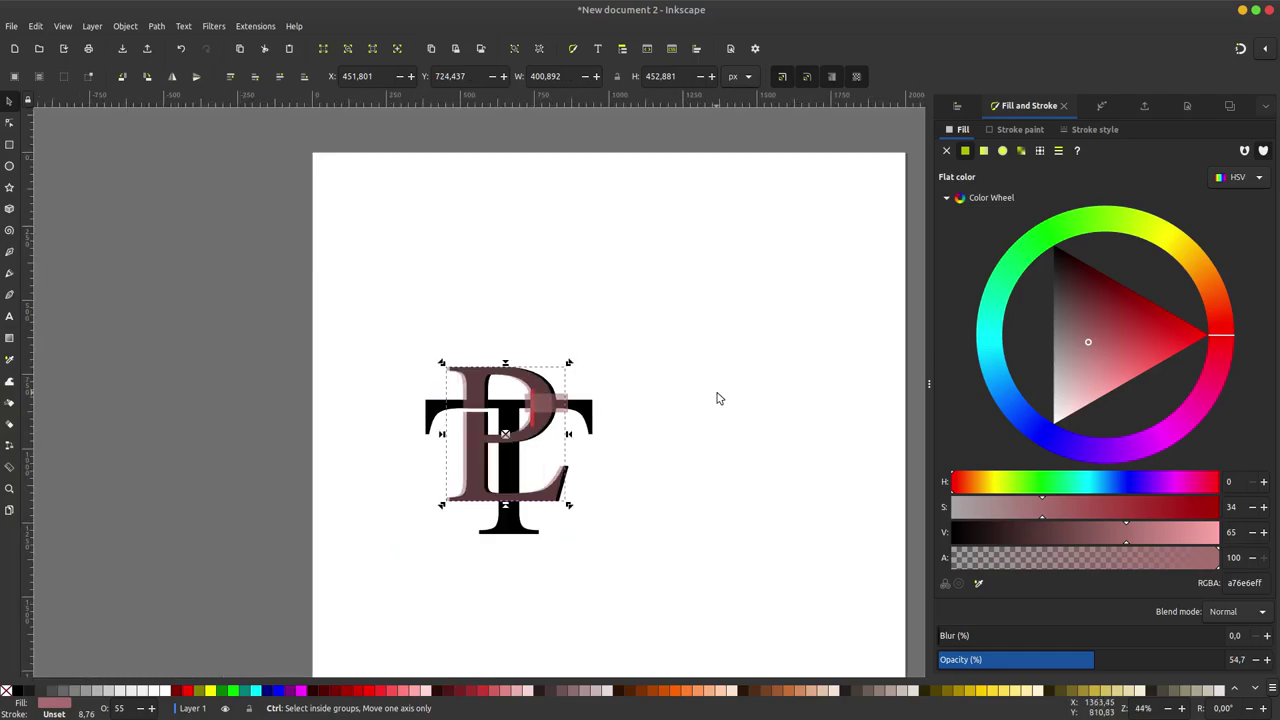
{"action": "key", "text": "Escape"}
Step: Select a red bar and place it down on the T's stem
{"action": "scroll", "coordinate": [533, 432], "scroll_direction": "up", "scroll_amount": 4, "text": "ctrl"}
{"action": "scroll", "coordinate": [560, 448], "scroll_direction": "up", "scroll_amount": 1, "text": "ctrl"}
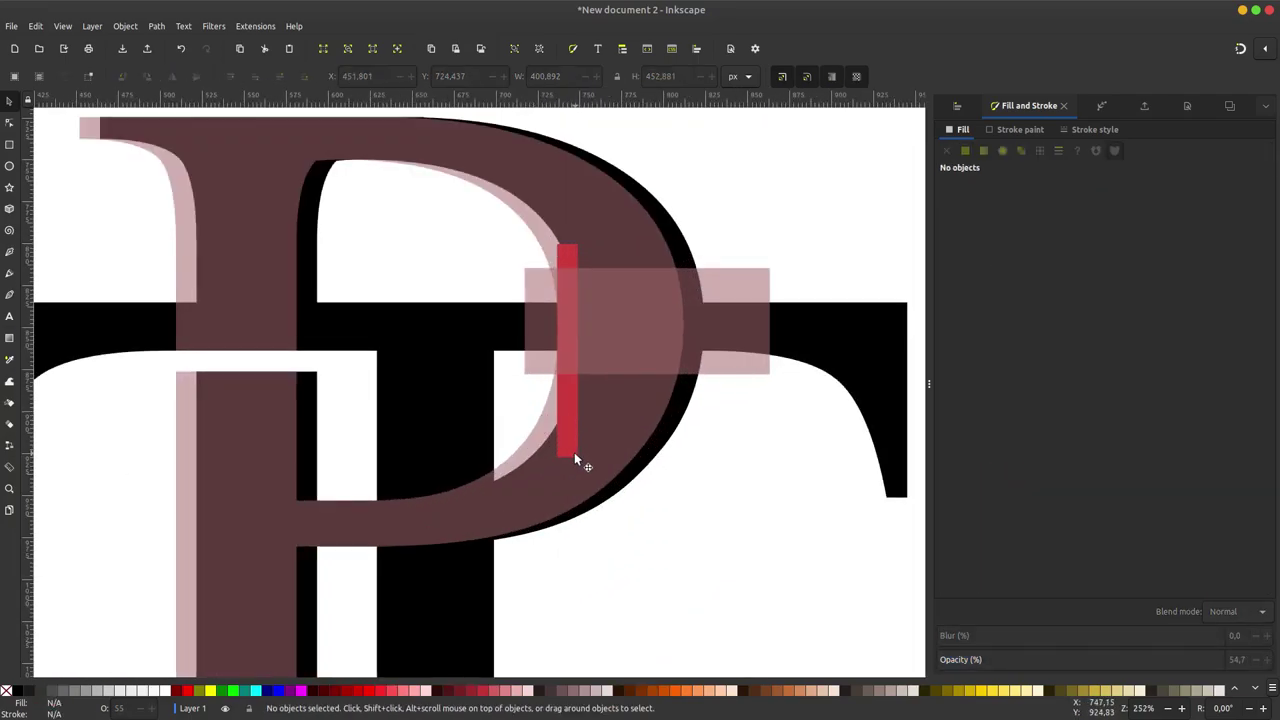
{"action": "scroll", "coordinate": [566, 450], "scroll_direction": "down", "scroll_amount": 2, "text": "ctrl"}
{"action": "left_click_drag", "start_coordinate": [810, 292], "coordinate": [551, 476]}
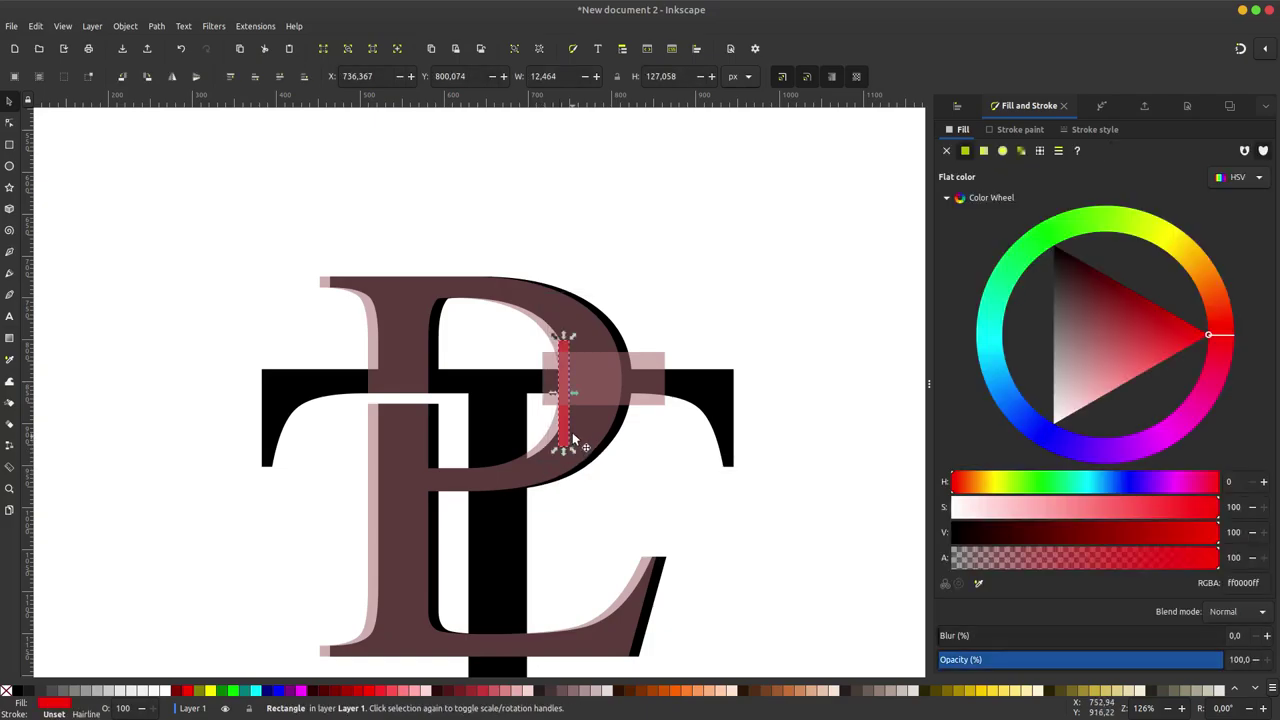
{"action": "scroll", "coordinate": [606, 390], "scroll_direction": "down", "scroll_amount": 2, "text": "ctrl"}
{"action": "scroll", "coordinate": [606, 390], "scroll_direction": "down", "scroll_amount": 1, "text": "ctrl"}
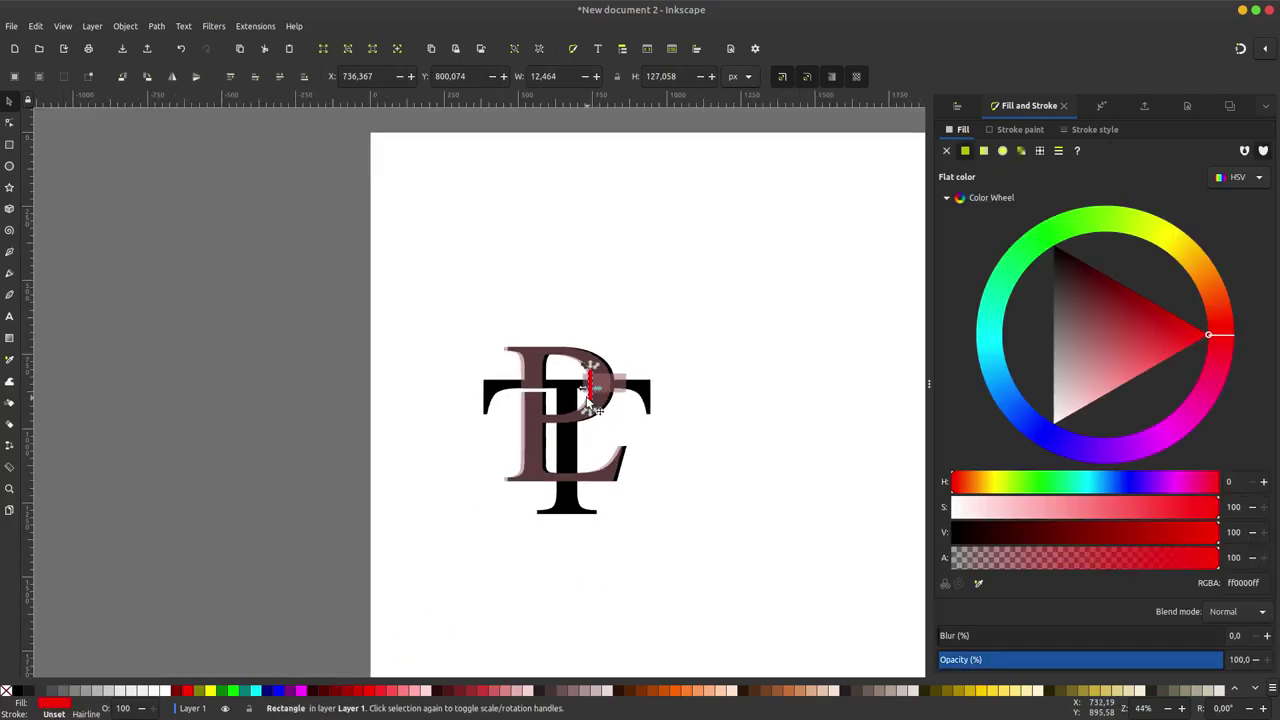
{"action": "left_click_drag", "start_coordinate": [592, 404], "coordinate": [566, 492]}
Step: Select the translucent rectangle together with the P copy
{"action": "scroll", "coordinate": [591, 376], "scroll_direction": "up", "scroll_amount": 2, "text": "ctrl"}
{"action": "scroll", "coordinate": [591, 376], "scroll_direction": "up", "scroll_amount": 3, "text": "ctrl"}
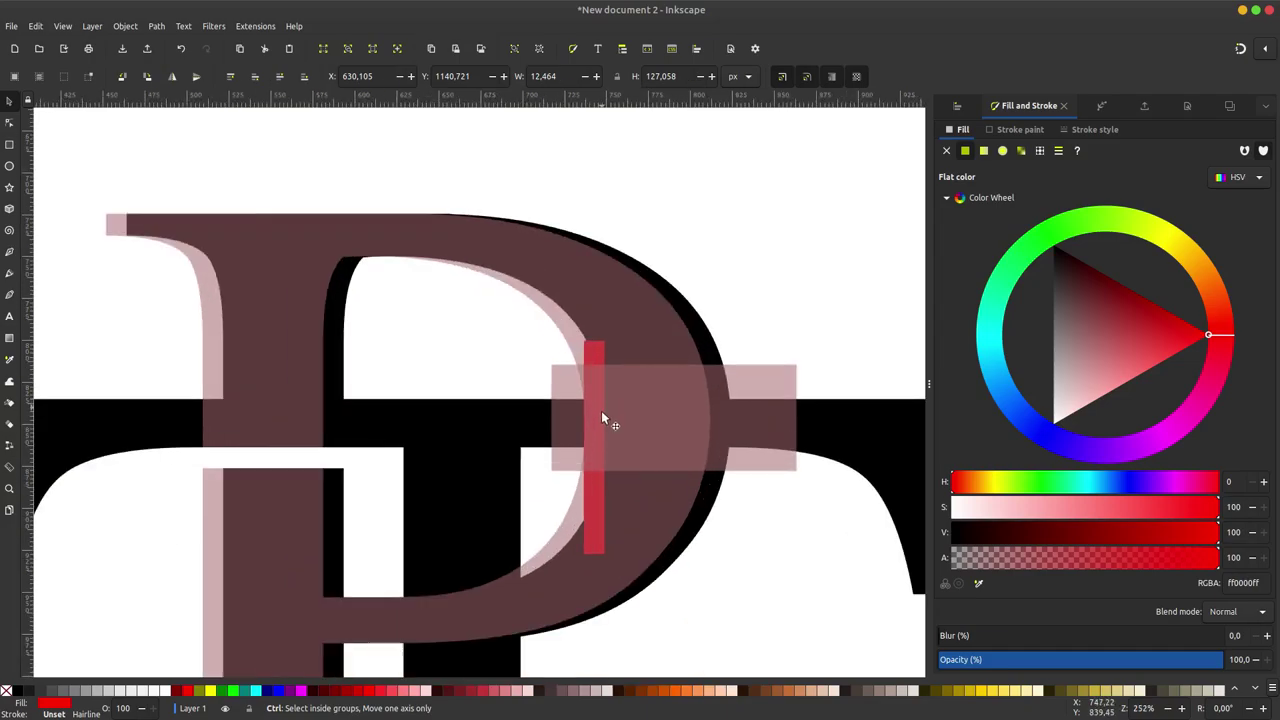
{"action": "left_click", "coordinate": [648, 405]}
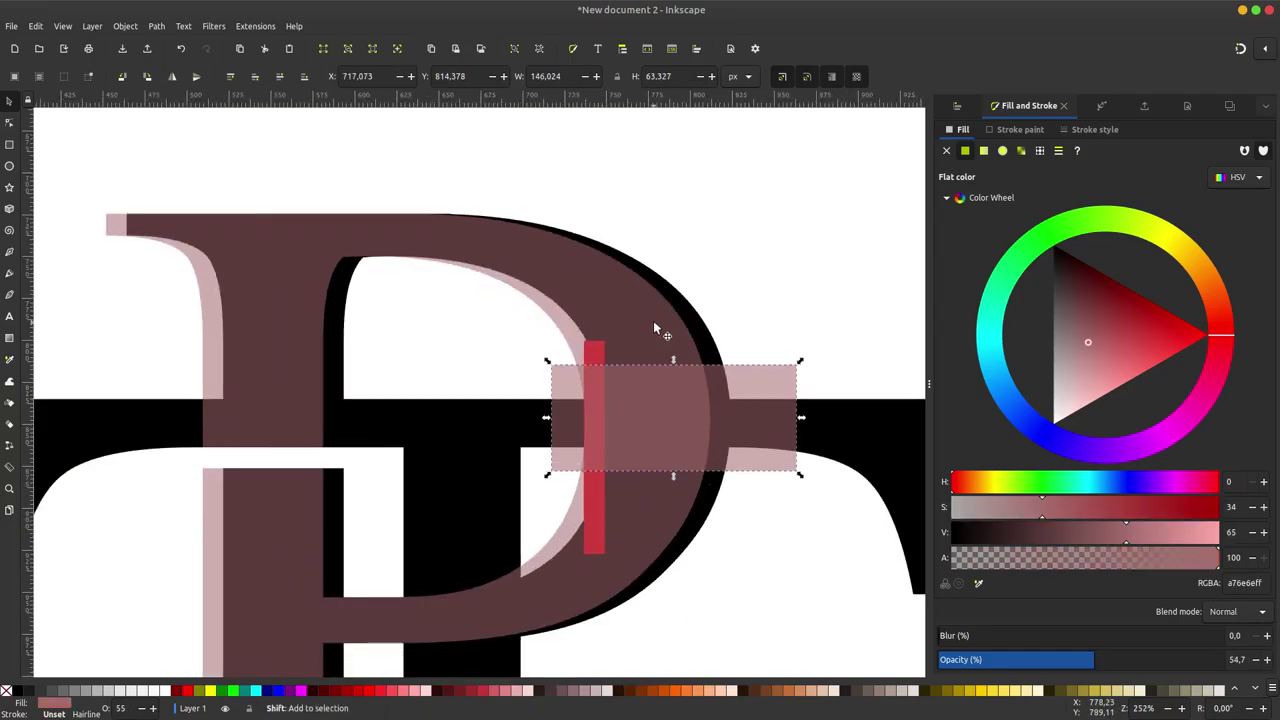
{"action": "left_click", "coordinate": [627, 302], "text": "shift"}
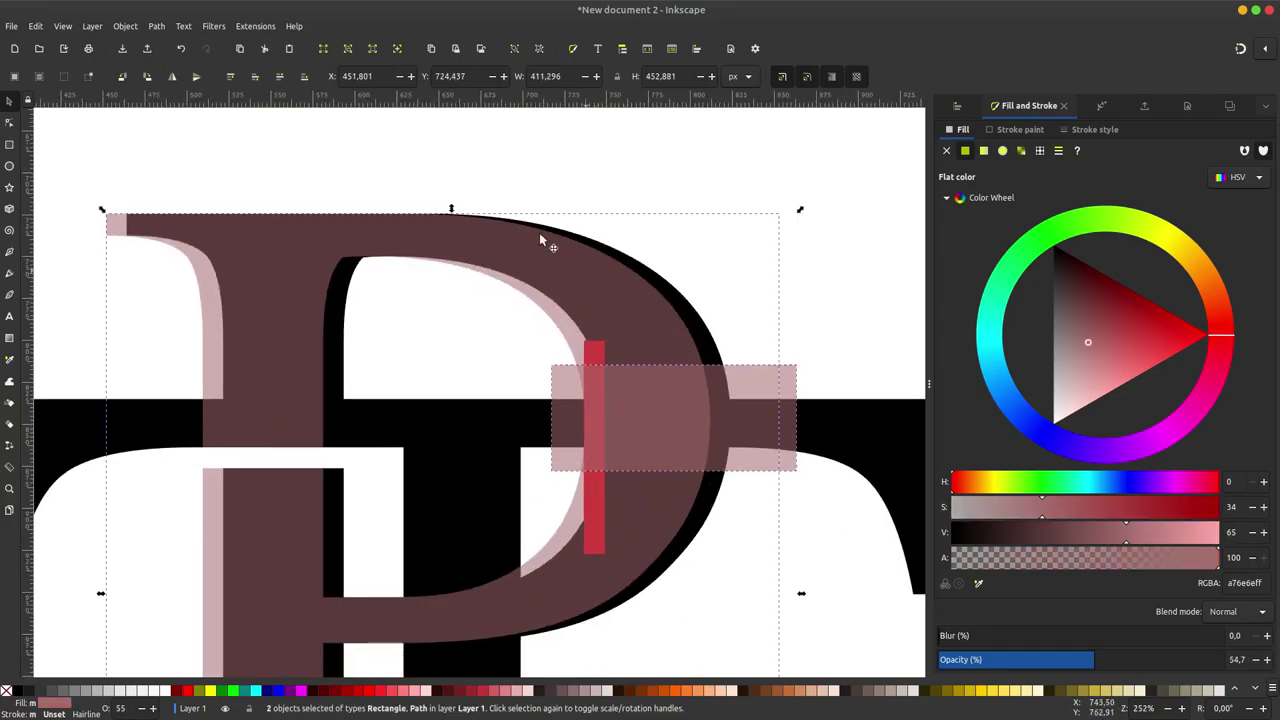
Step: Intersect the rectangle with the P, then subtract that piece from the T's crossbar
{"action": "left_click", "coordinate": [156, 26]}
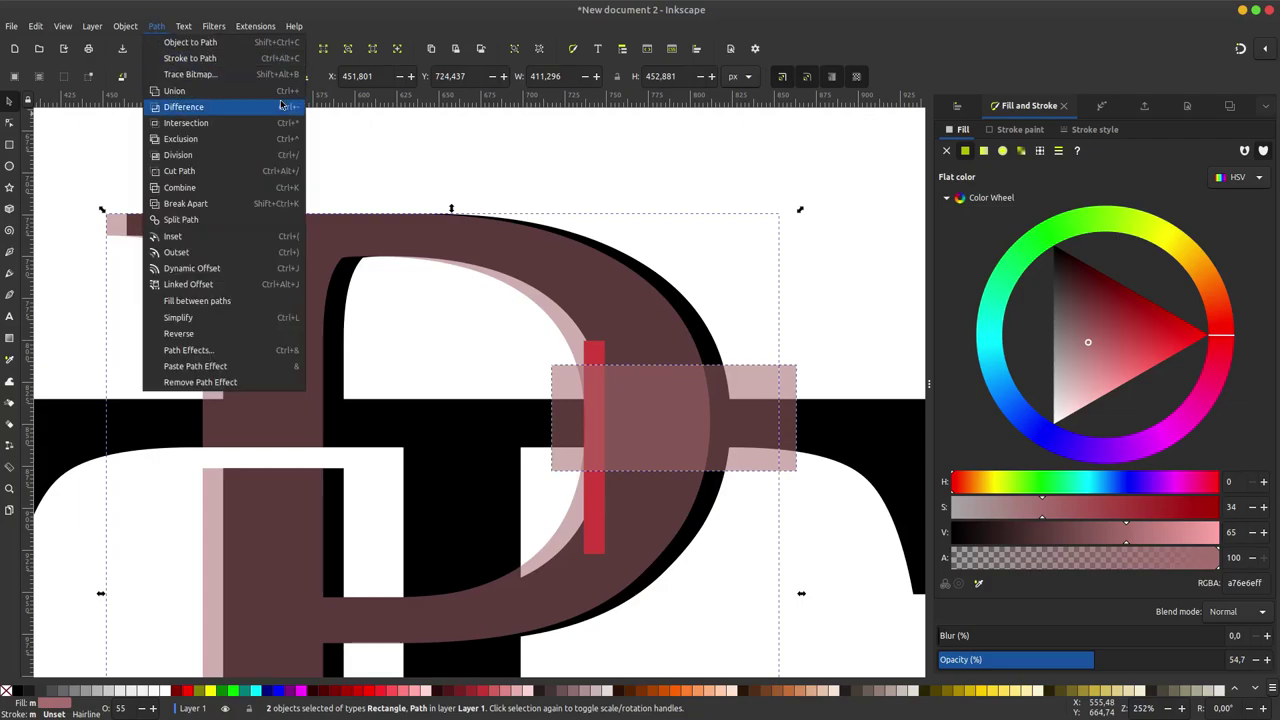
{"action": "left_click", "coordinate": [215, 123]}
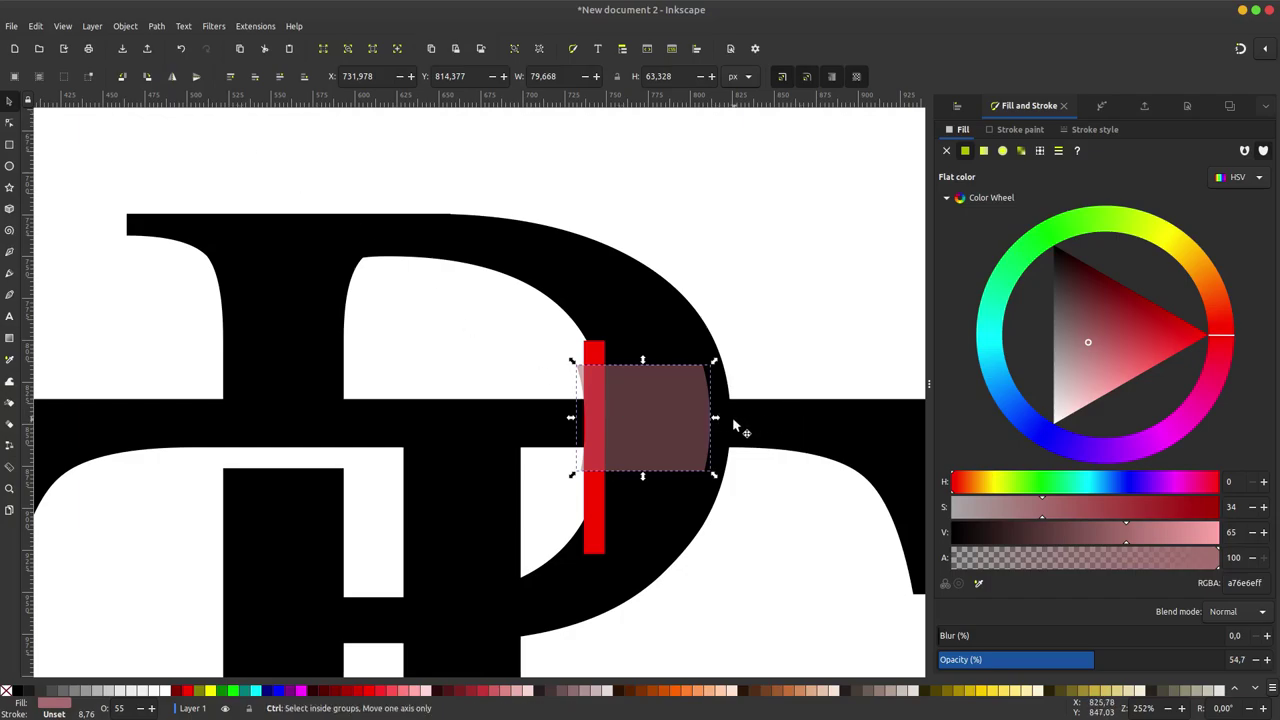
{"action": "scroll", "coordinate": [734, 425], "scroll_direction": "down", "scroll_amount": 1, "text": "ctrl"}
{"action": "left_click", "coordinate": [775, 430], "text": "shift"}
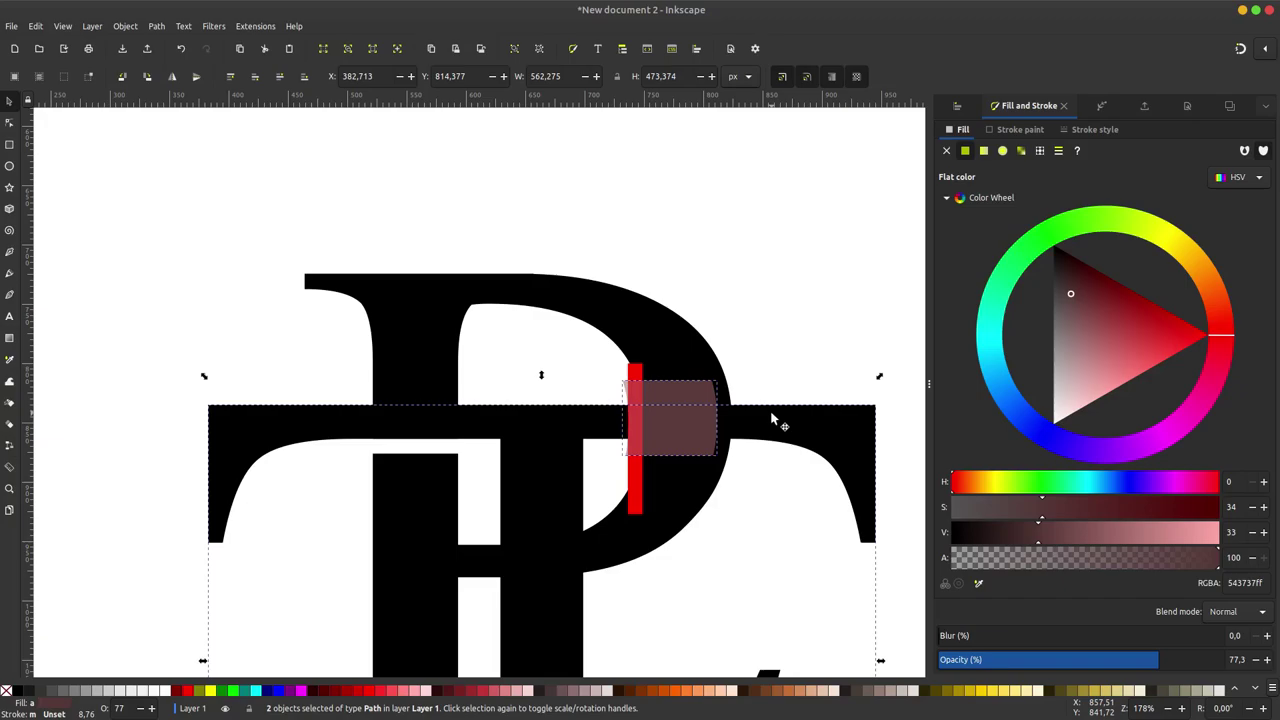
{"action": "left_click", "coordinate": [157, 28]}
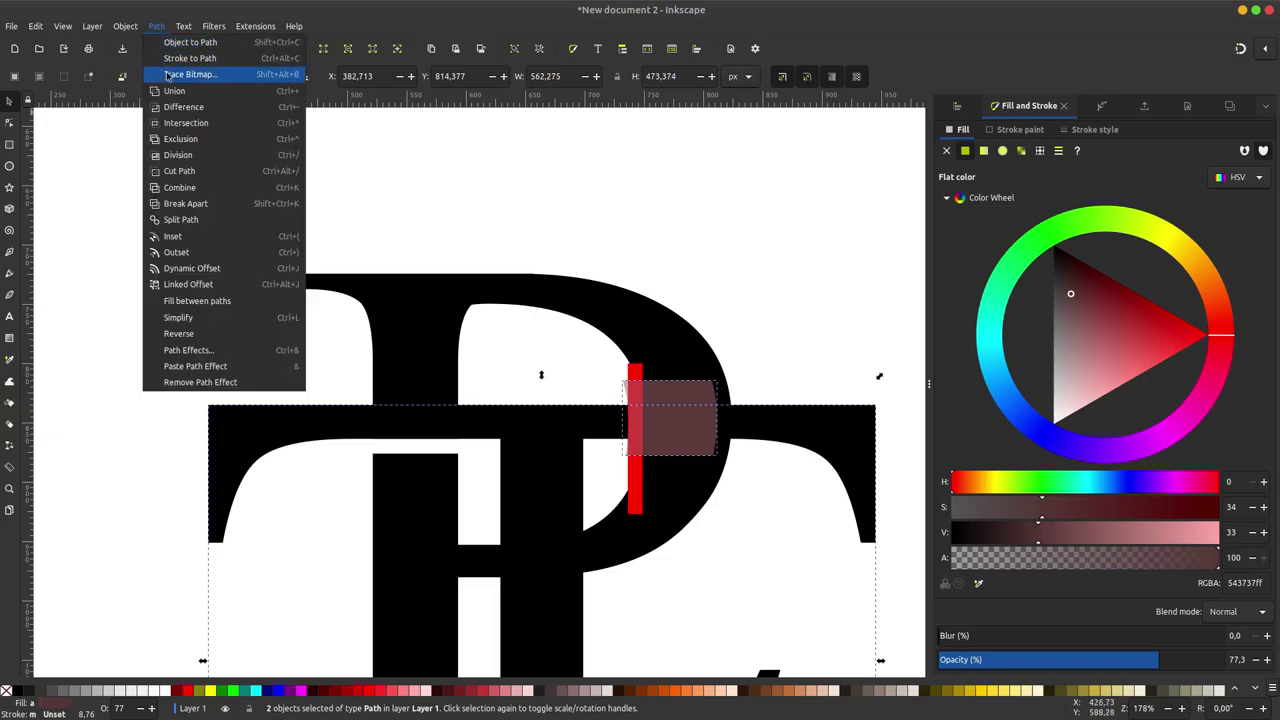
{"action": "left_click", "coordinate": [184, 107]}
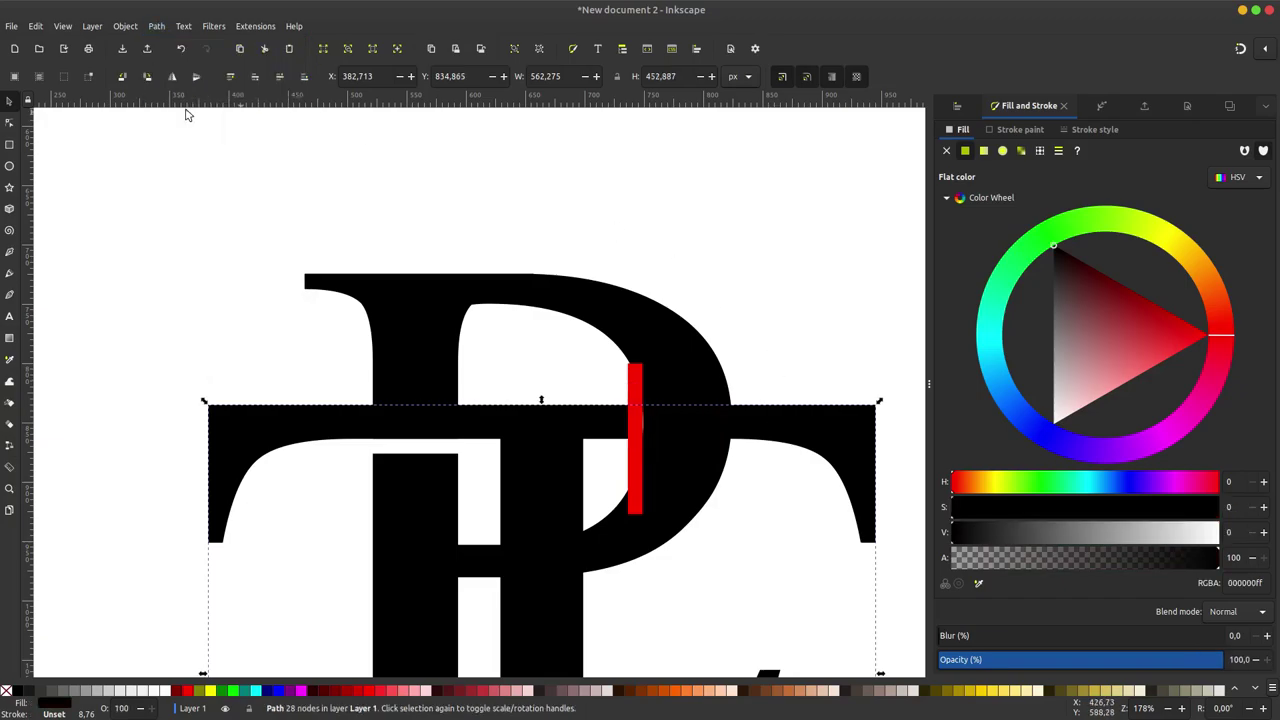
Step: Move the red spacer bar beside the P bowl's outer edge
{"action": "left_click", "coordinate": [603, 187]}
{"action": "left_click", "coordinate": [642, 495]}
{"action": "left_click_drag", "start_coordinate": [646, 494], "coordinate": [752, 577]}
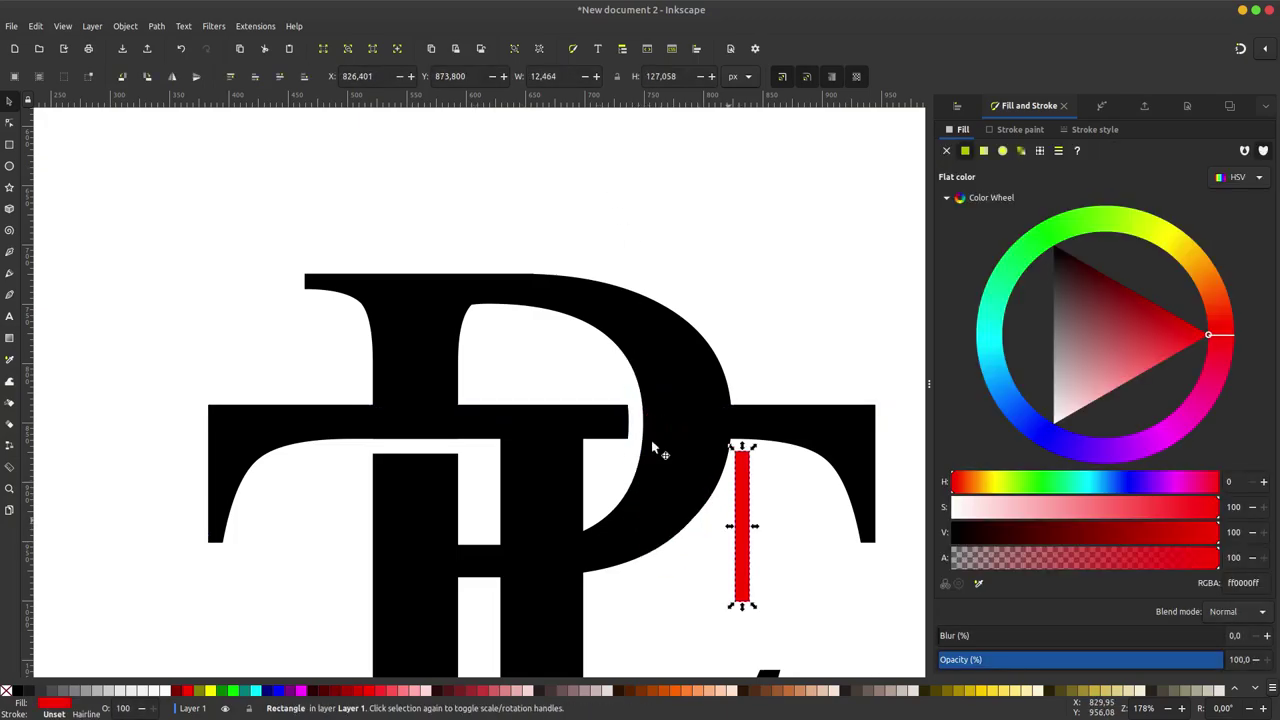
Step: Zoom in and add a vertical guide along the red bar's edge
{"action": "scroll", "coordinate": [651, 434], "scroll_direction": "up", "scroll_amount": 4, "text": "ctrl"}
{"action": "scroll", "coordinate": [614, 406], "scroll_direction": "up", "scroll_amount": 2, "text": "ctrl"}
{"action": "scroll", "coordinate": [614, 406], "scroll_direction": "up", "scroll_amount": 1, "text": "ctrl"}
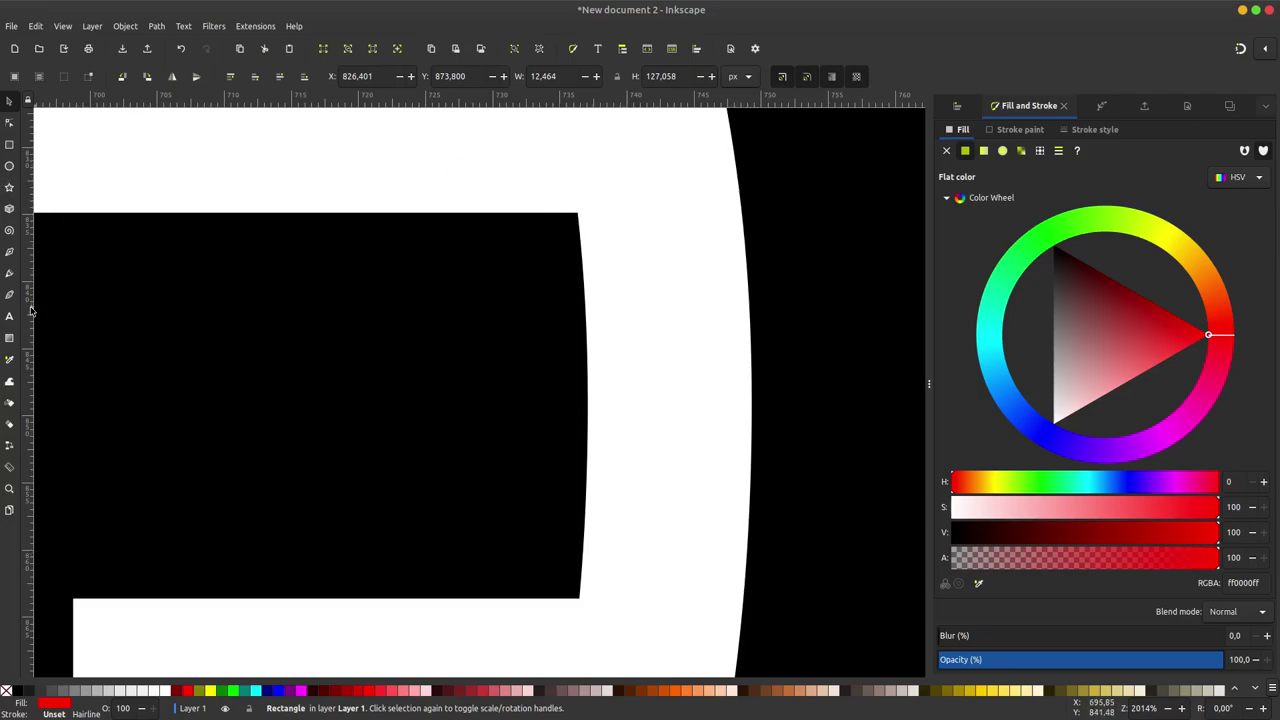
{"action": "left_click_drag", "start_coordinate": [31, 312], "coordinate": [576, 314]}
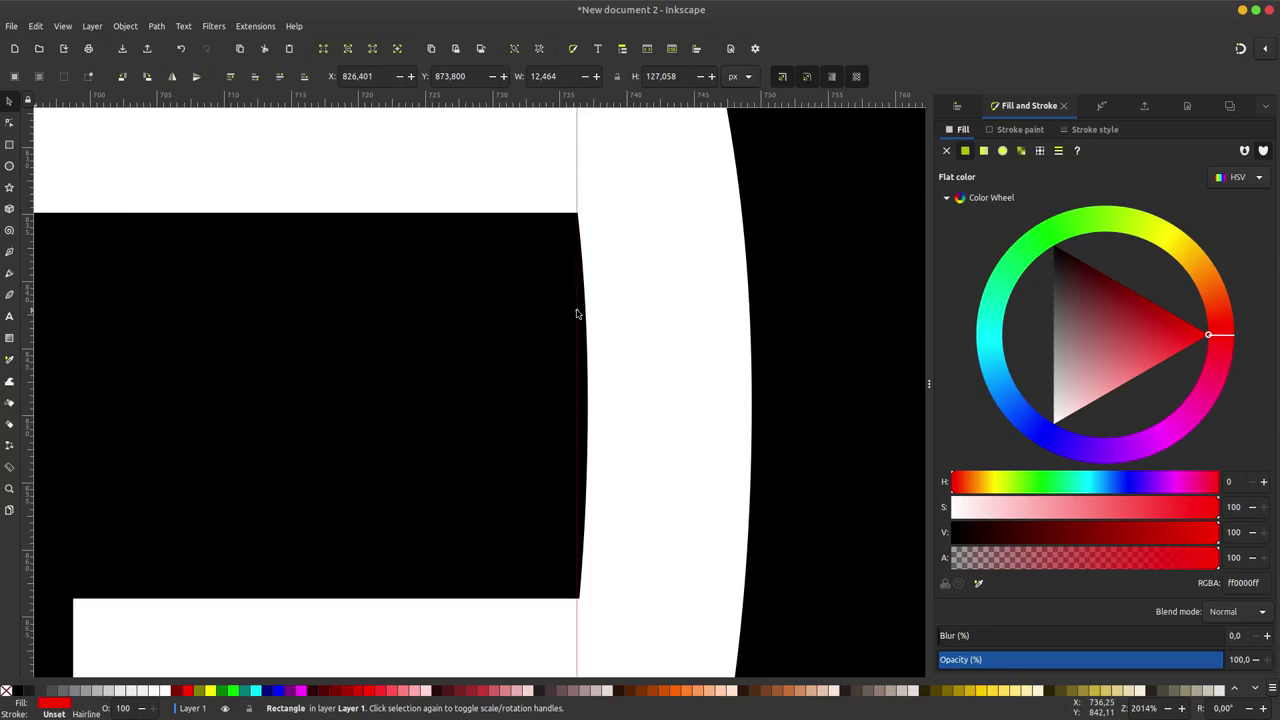
Step: Select the lower red bar sitting on the T's stem
{"action": "scroll", "coordinate": [593, 331], "scroll_direction": "up", "scroll_amount": 2, "text": "ctrl"}
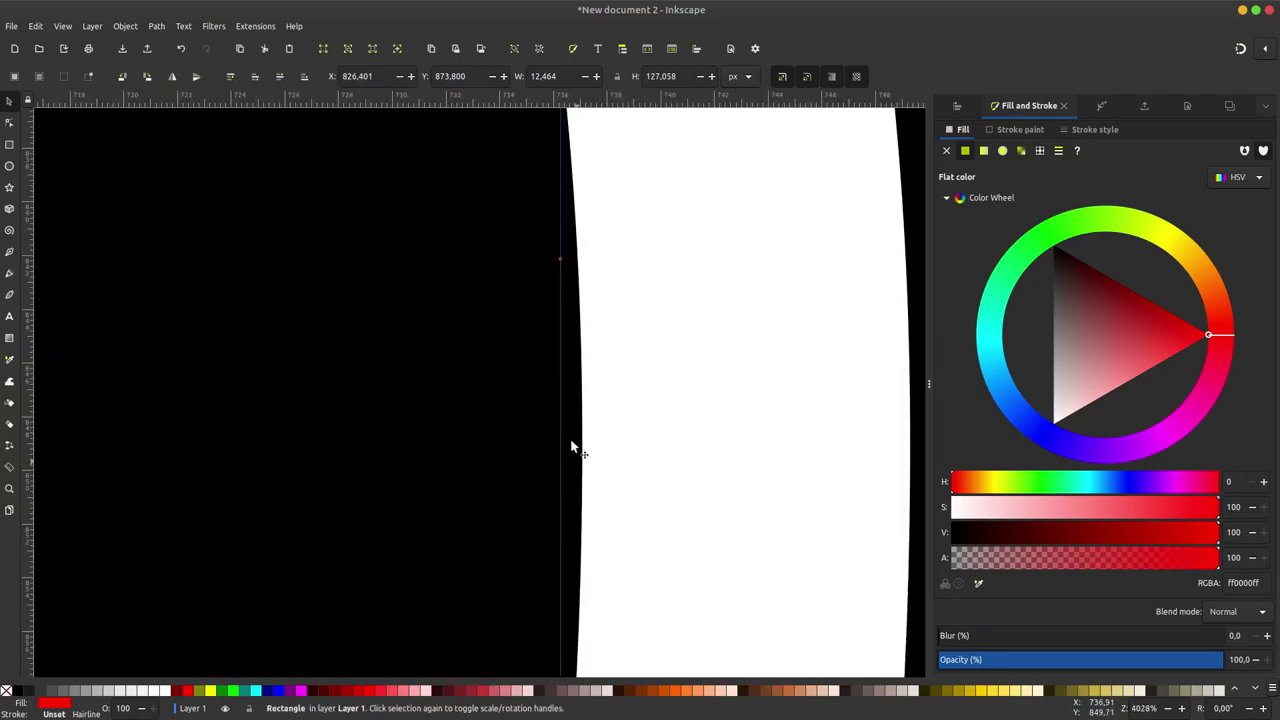
{"action": "scroll", "coordinate": [570, 447], "scroll_direction": "down", "scroll_amount": 3, "text": "ctrl"}
{"action": "scroll", "coordinate": [566, 429], "scroll_direction": "down", "scroll_amount": 3, "text": "ctrl"}
{"action": "scroll", "coordinate": [566, 429], "scroll_direction": "down", "scroll_amount": 3, "text": "ctrl"}
{"action": "scroll", "coordinate": [634, 334], "scroll_direction": "down", "scroll_amount": 2, "text": "ctrl"}
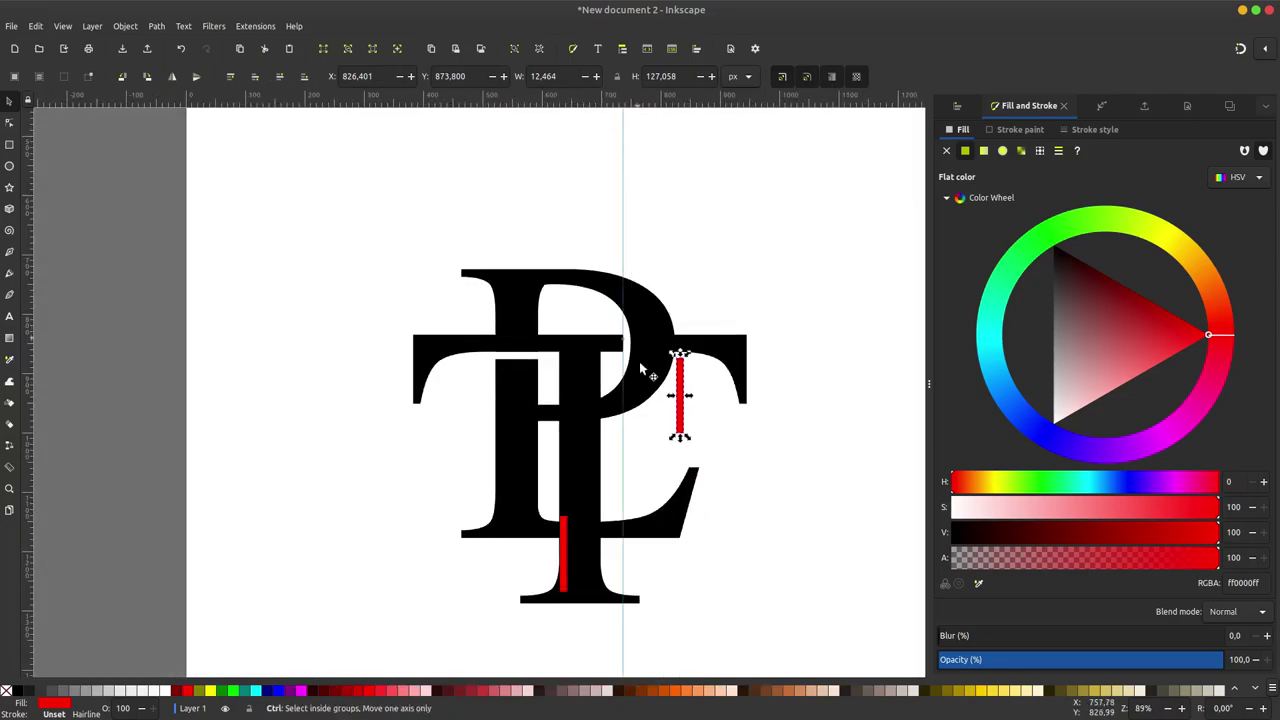
{"action": "scroll", "coordinate": [660, 400], "scroll_direction": "up", "scroll_amount": 1, "text": "ctrl"}
{"action": "scroll", "coordinate": [623, 377], "scroll_direction": "down", "scroll_amount": 1, "text": "ctrl"}
{"action": "scroll", "coordinate": [570, 555], "scroll_direction": "up", "scroll_amount": 2, "text": "ctrl"}
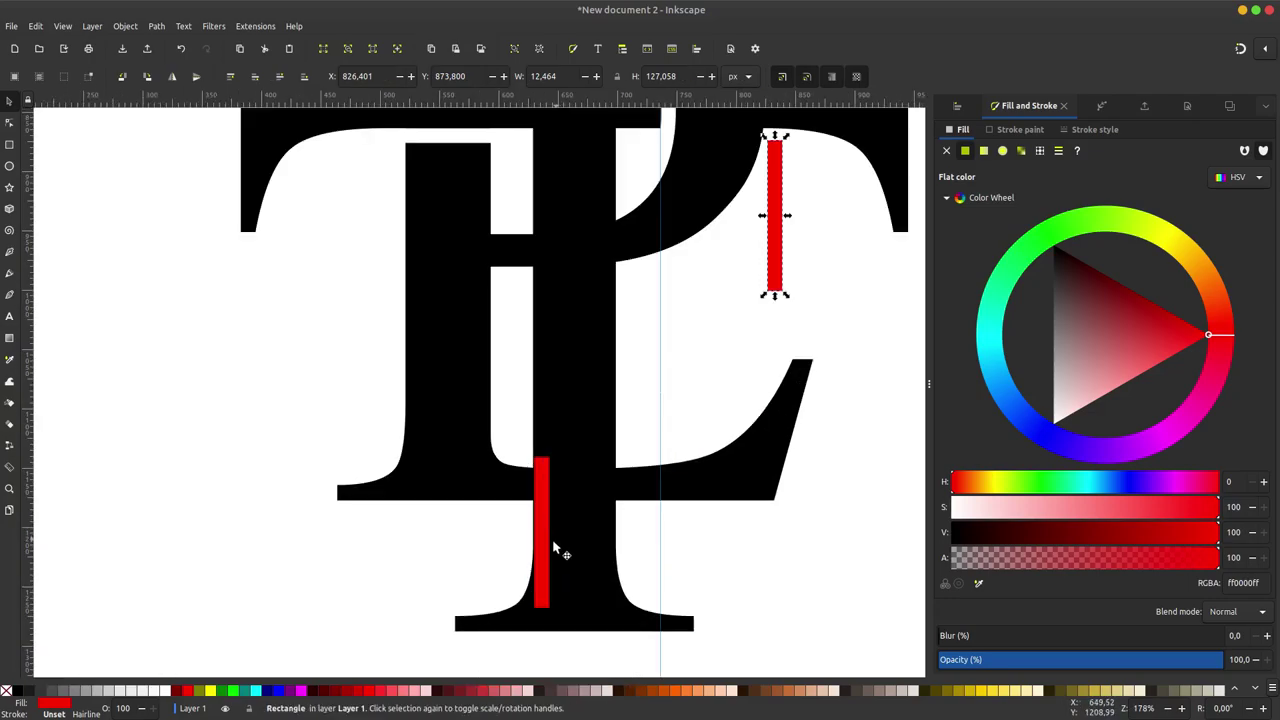
{"action": "left_click", "coordinate": [547, 547]}
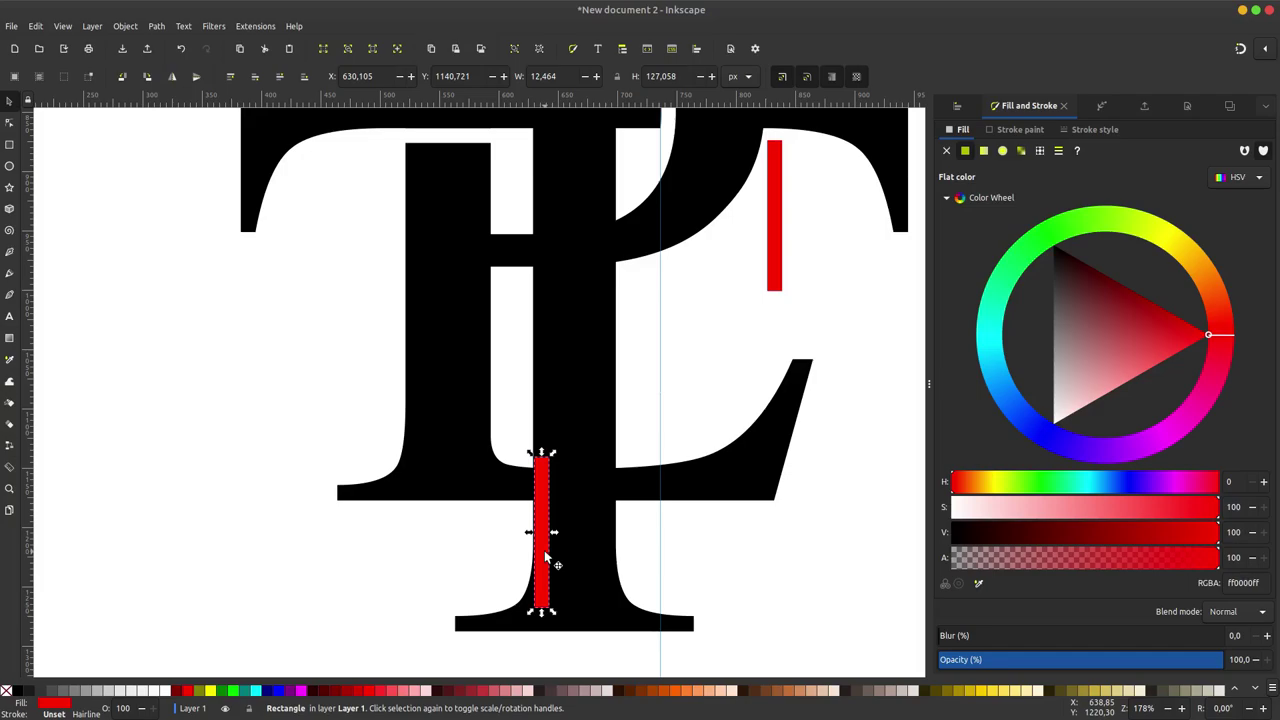
{"action": "scroll", "coordinate": [575, 265], "scroll_direction": "up", "scroll_amount": 3, "text": "ctrl"}
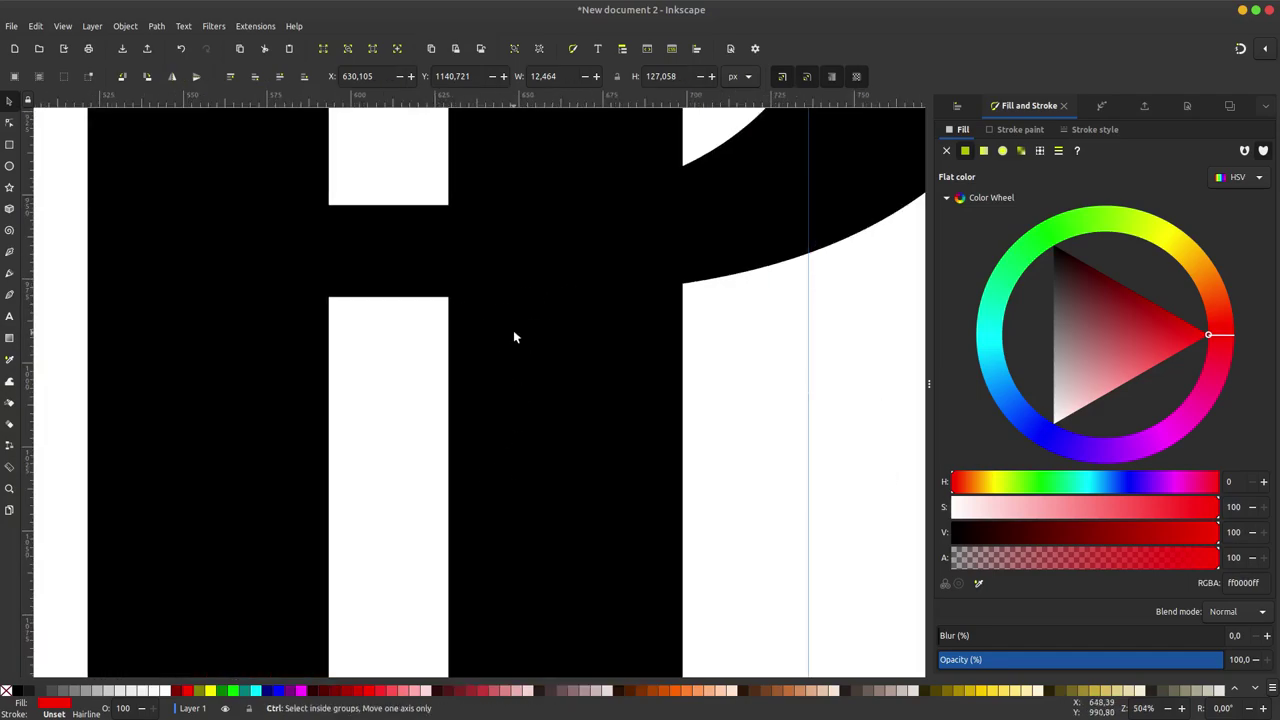
Step: Rotate the lower red bar 90° and lay it, 127.058 × 12.464 px, just beneath the T's crossbar
{"action": "scroll", "coordinate": [513, 338], "scroll_direction": "down", "scroll_amount": 2, "text": "ctrl"}
{"action": "left_click_drag", "start_coordinate": [491, 595], "coordinate": [466, 363]}
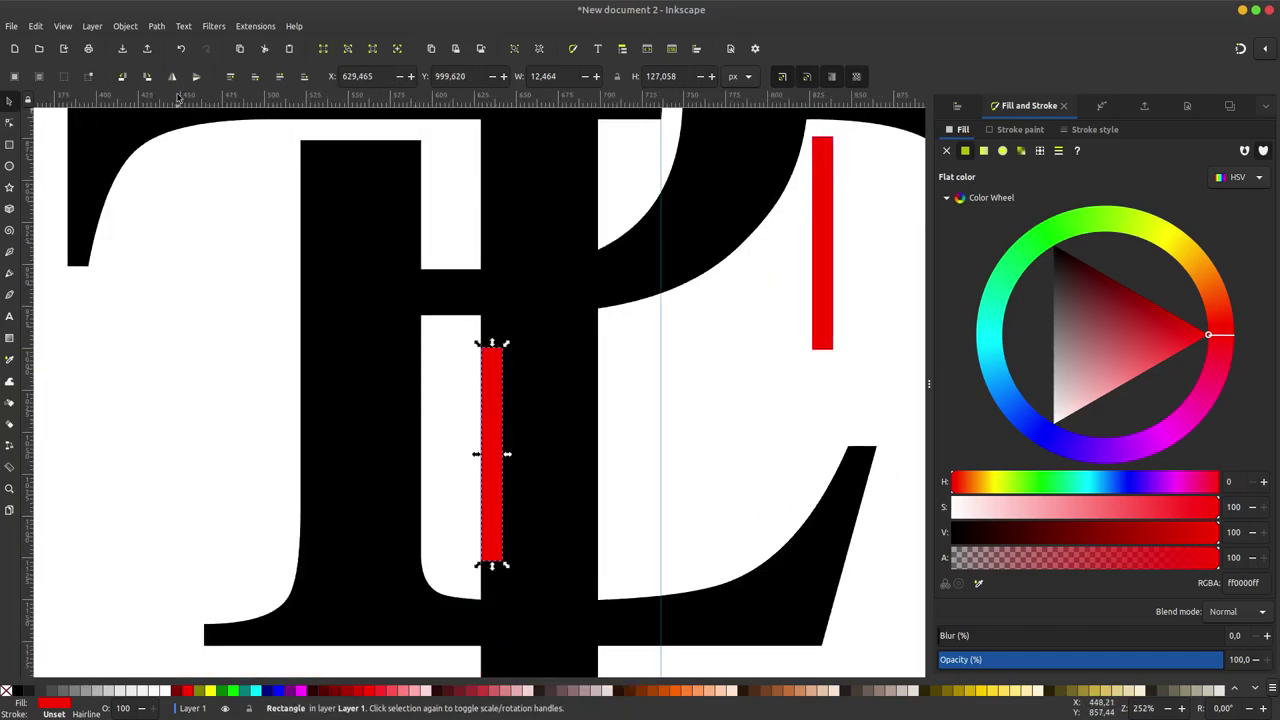
{"action": "left_click", "coordinate": [148, 79]}
{"action": "left_click_drag", "start_coordinate": [514, 452], "coordinate": [594, 328]}
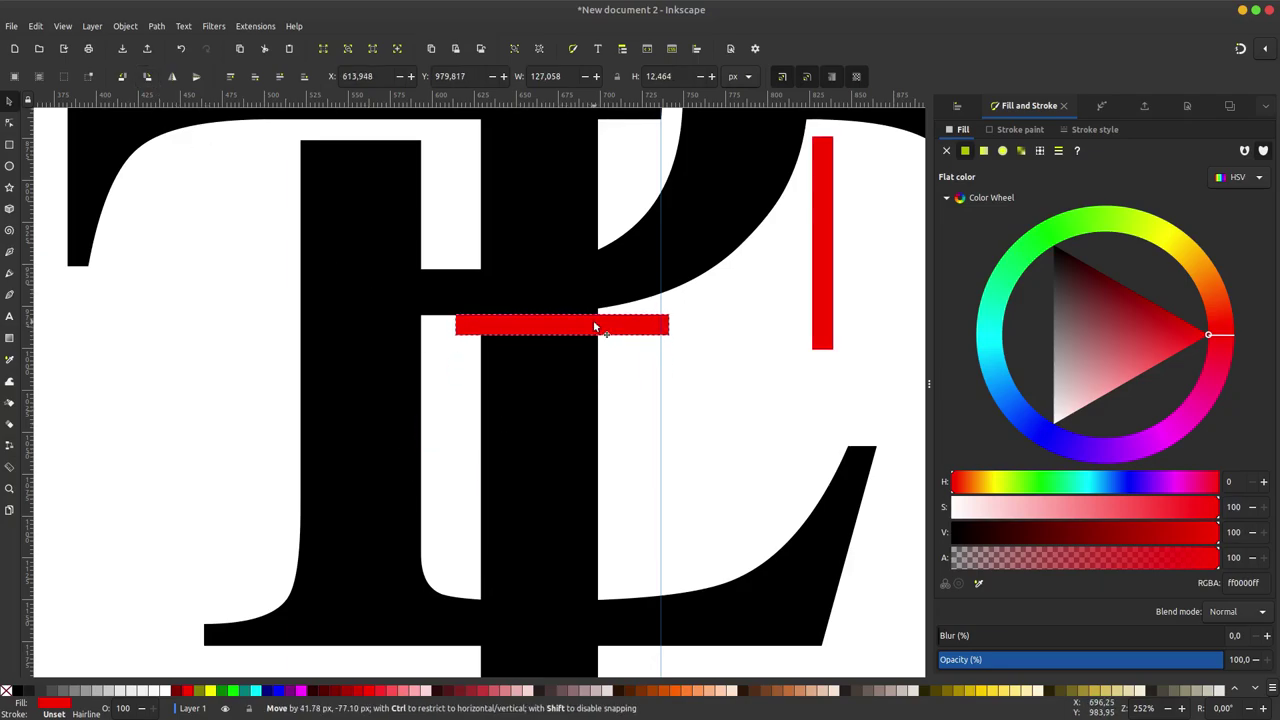
{"action": "scroll", "coordinate": [594, 328], "scroll_direction": "up", "scroll_amount": 2, "text": "ctrl"}
{"action": "scroll", "coordinate": [491, 329], "scroll_direction": "up", "scroll_amount": 1, "text": "ctrl"}
{"action": "left_click_drag", "start_coordinate": [594, 328], "coordinate": [516, 322]}
{"action": "scroll", "coordinate": [403, 340], "scroll_direction": "down", "scroll_amount": 2, "text": "ctrl"}
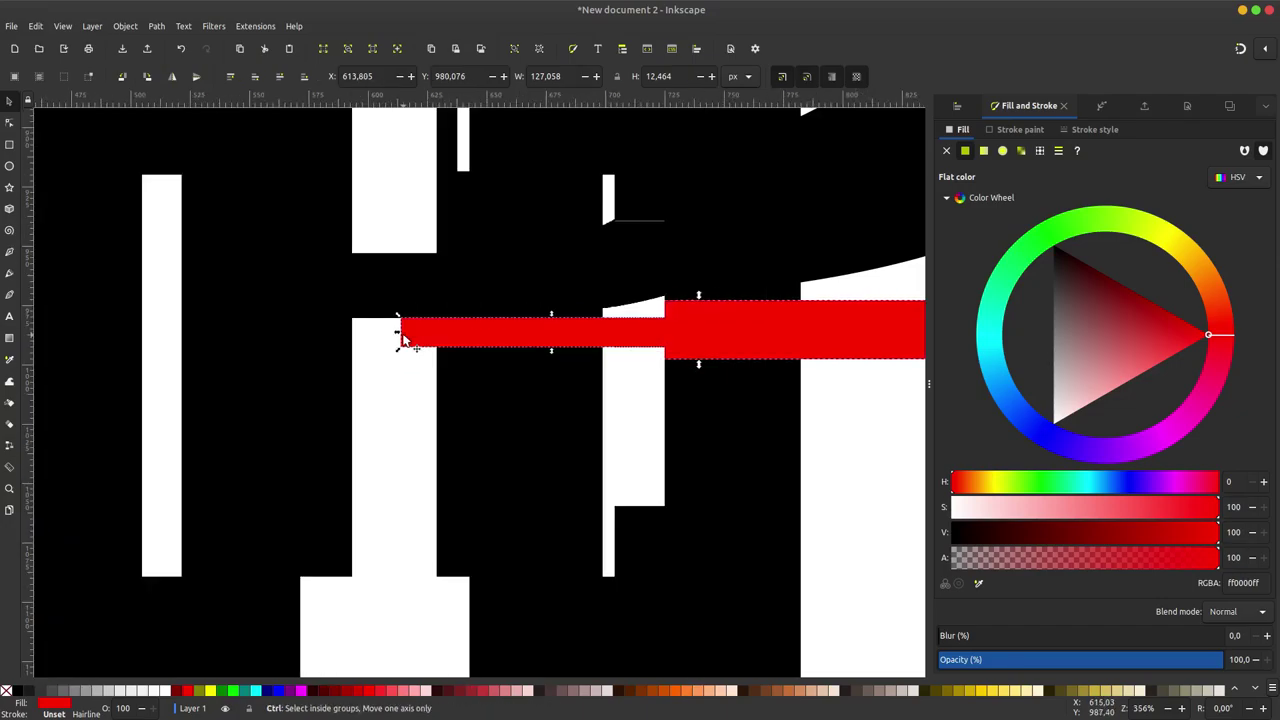
{"action": "scroll", "coordinate": [403, 340], "scroll_direction": "down", "scroll_amount": 2, "text": "ctrl"}
{"action": "scroll", "coordinate": [471, 329], "scroll_direction": "down", "scroll_amount": 2, "text": "ctrl"}
{"action": "left_click", "coordinate": [522, 287]}
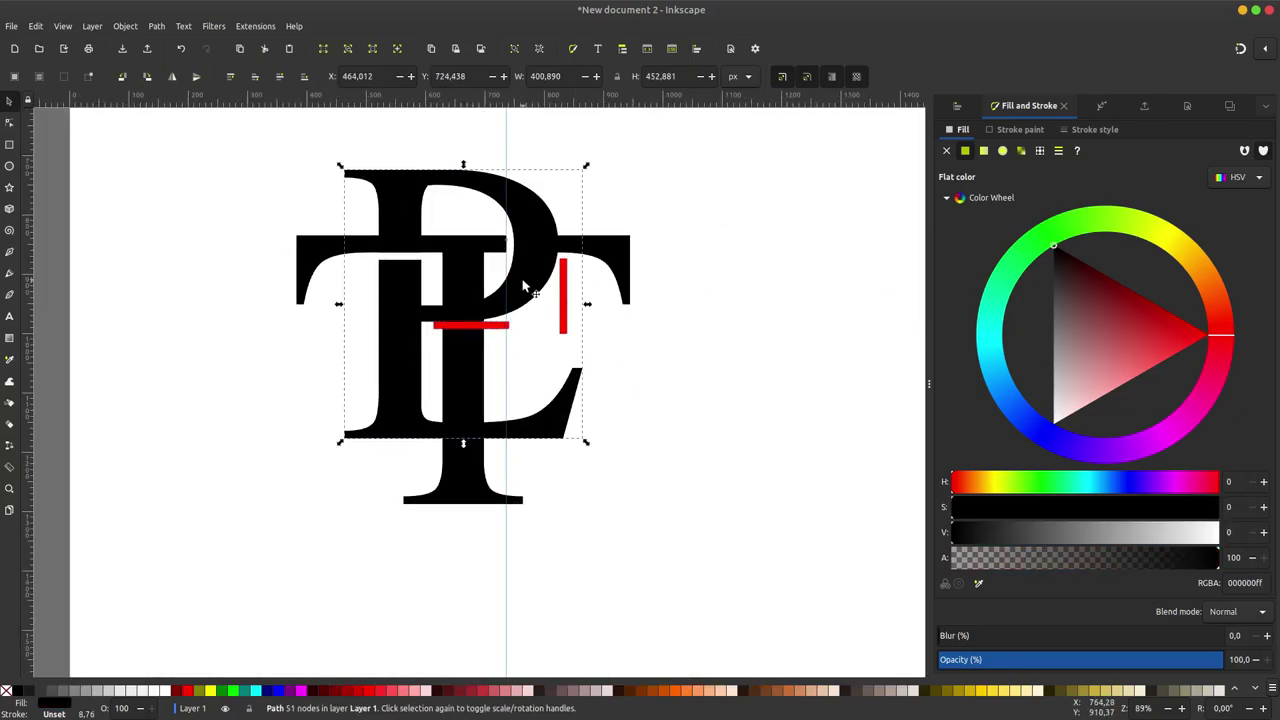
Step: Give the letter copy a light mauve fill at 54.5% opacity
{"action": "left_click", "coordinate": [1074, 356]}
{"action": "scroll", "coordinate": [466, 335], "scroll_direction": "up", "scroll_amount": 2, "text": "ctrl"}
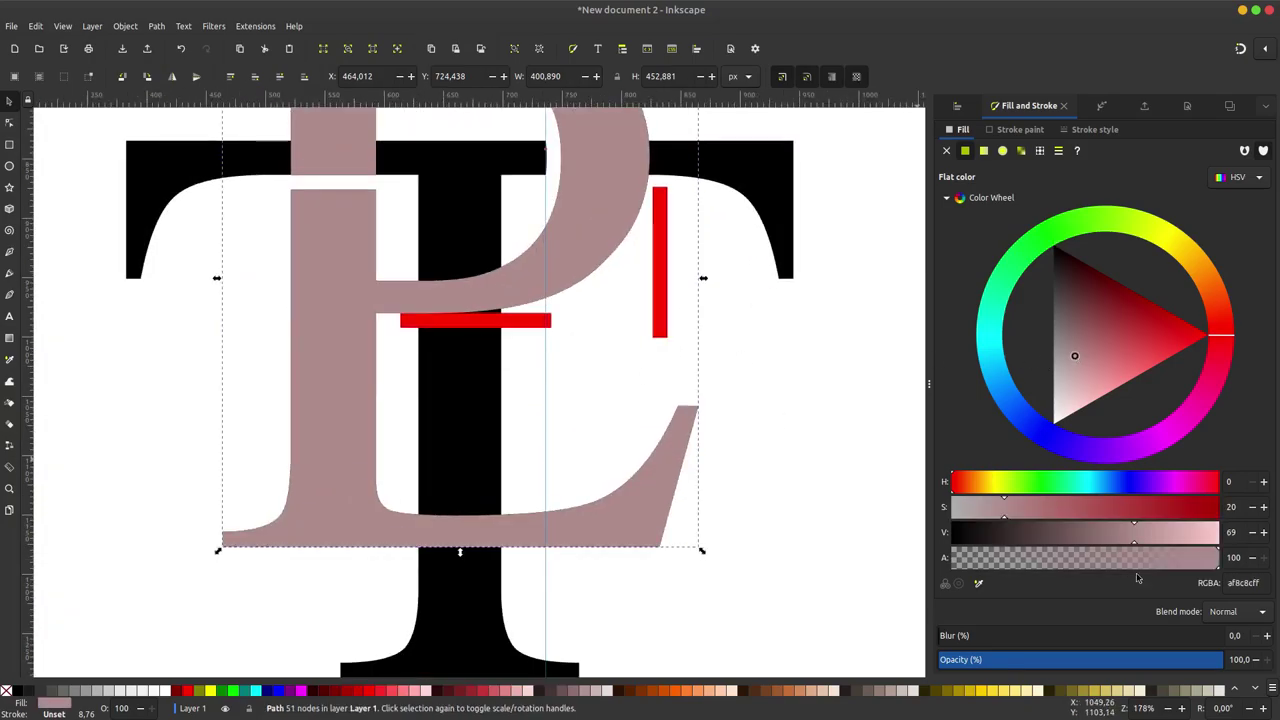
{"action": "left_click", "coordinate": [1093, 661]}
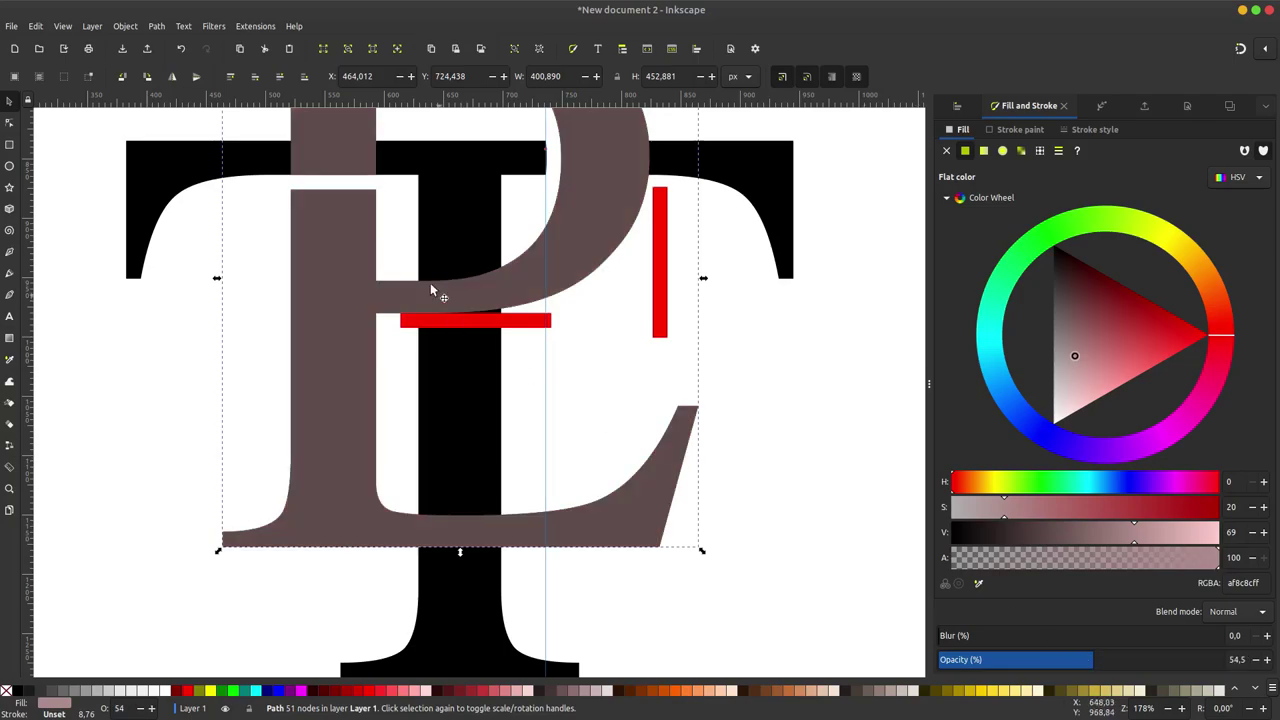
{"action": "scroll", "coordinate": [431, 290], "scroll_direction": "up", "scroll_amount": 4, "text": "ctrl"}
{"action": "scroll", "coordinate": [397, 337], "scroll_direction": "up", "scroll_amount": 1, "text": "ctrl"}
Step: Nudge the mauve copy down to Y 736.757, over the horizontal red bar
{"action": "left_click_drag", "start_coordinate": [460, 314], "coordinate": [465, 395]}
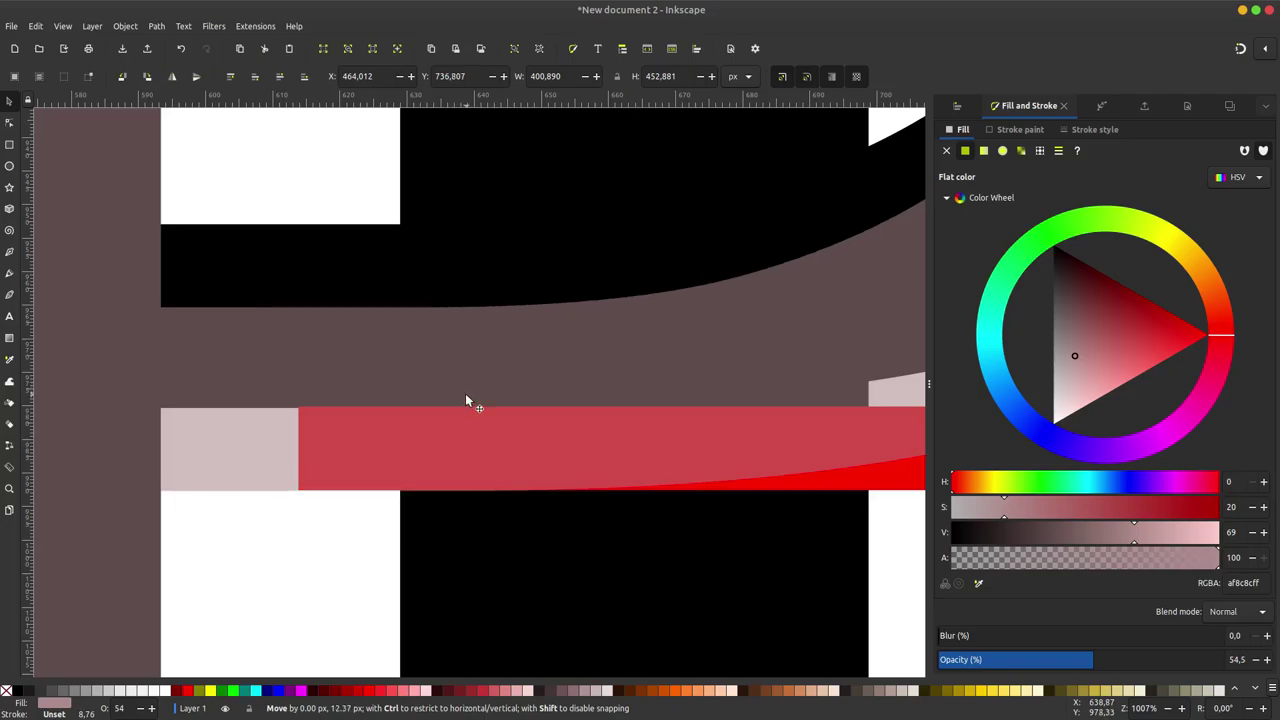
{"action": "scroll", "coordinate": [391, 503], "scroll_direction": "up", "scroll_amount": 1, "text": "ctrl"}
{"action": "scroll", "coordinate": [428, 478], "scroll_direction": "up", "scroll_amount": 3, "text": "ctrl"}
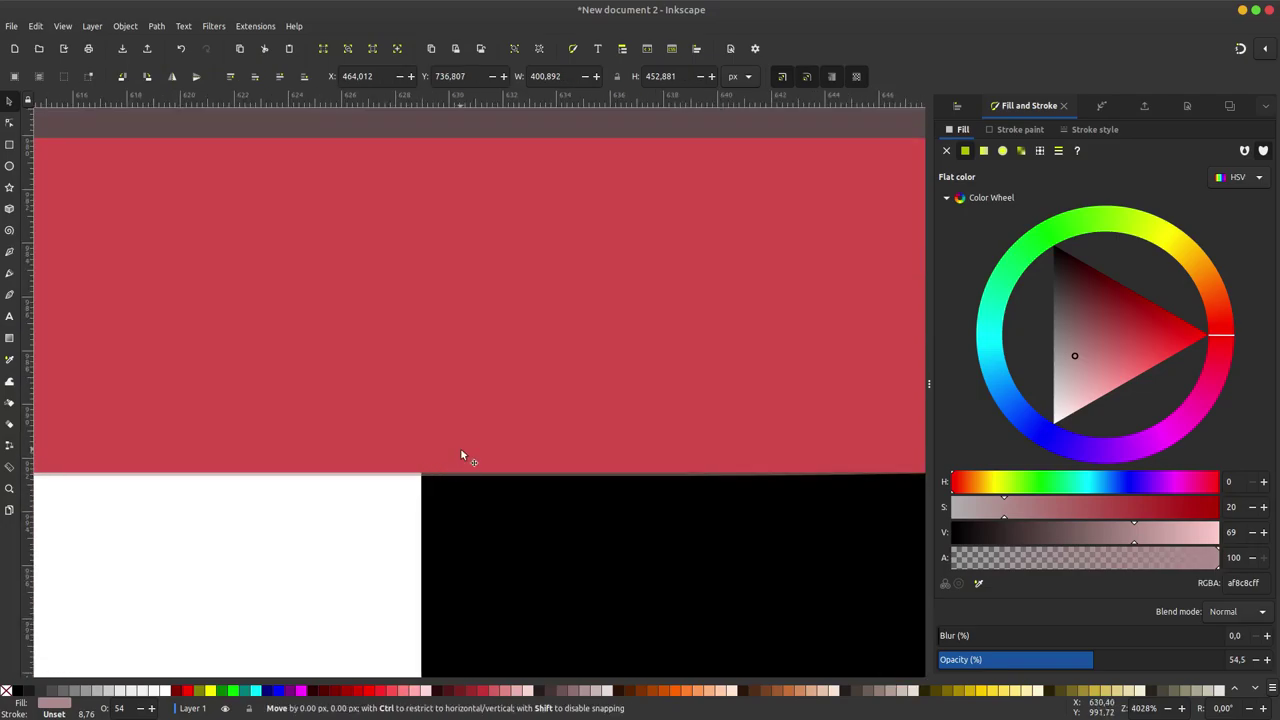
{"action": "scroll", "coordinate": [394, 403], "scroll_direction": "down", "scroll_amount": 3, "text": "ctrl"}
{"action": "scroll", "coordinate": [393, 409], "scroll_direction": "down", "scroll_amount": 3, "text": "ctrl"}
{"action": "scroll", "coordinate": [394, 405], "scroll_direction": "down", "scroll_amount": 2, "text": "ctrl"}
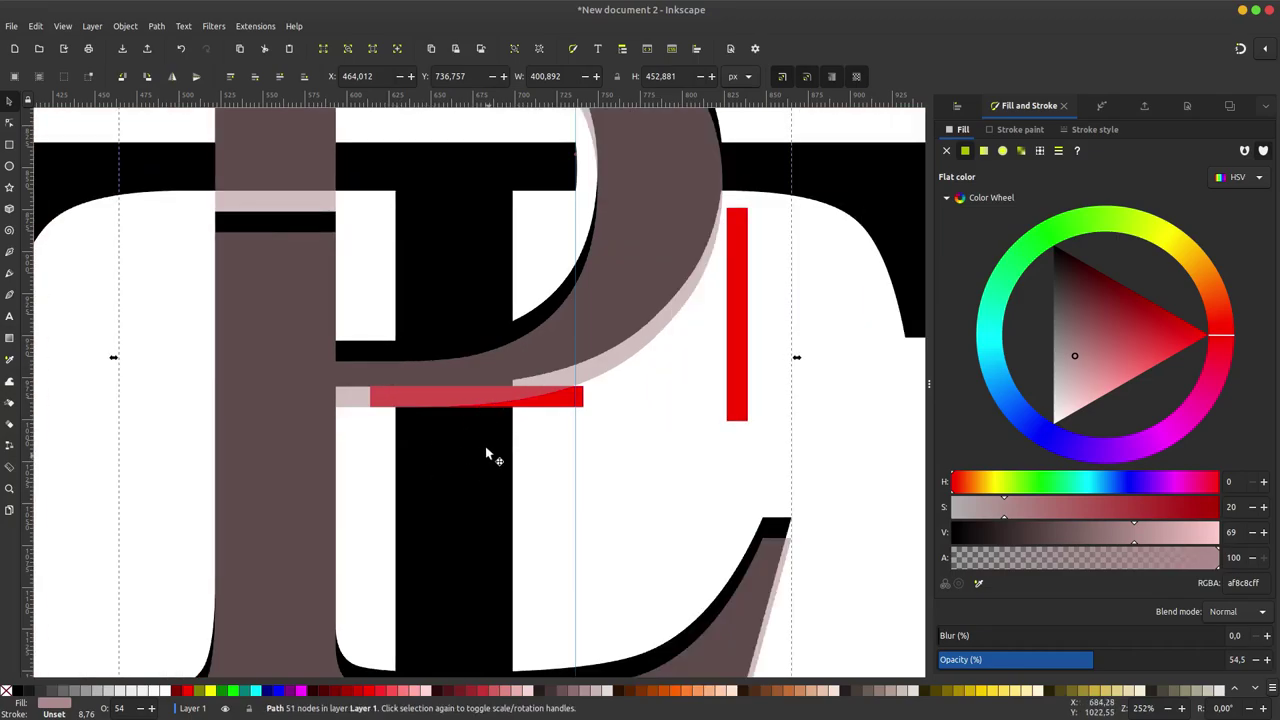
{"action": "scroll", "coordinate": [488, 460], "scroll_direction": "down", "scroll_amount": 3, "text": "ctrl"}
{"action": "left_click", "coordinate": [9, 146]}
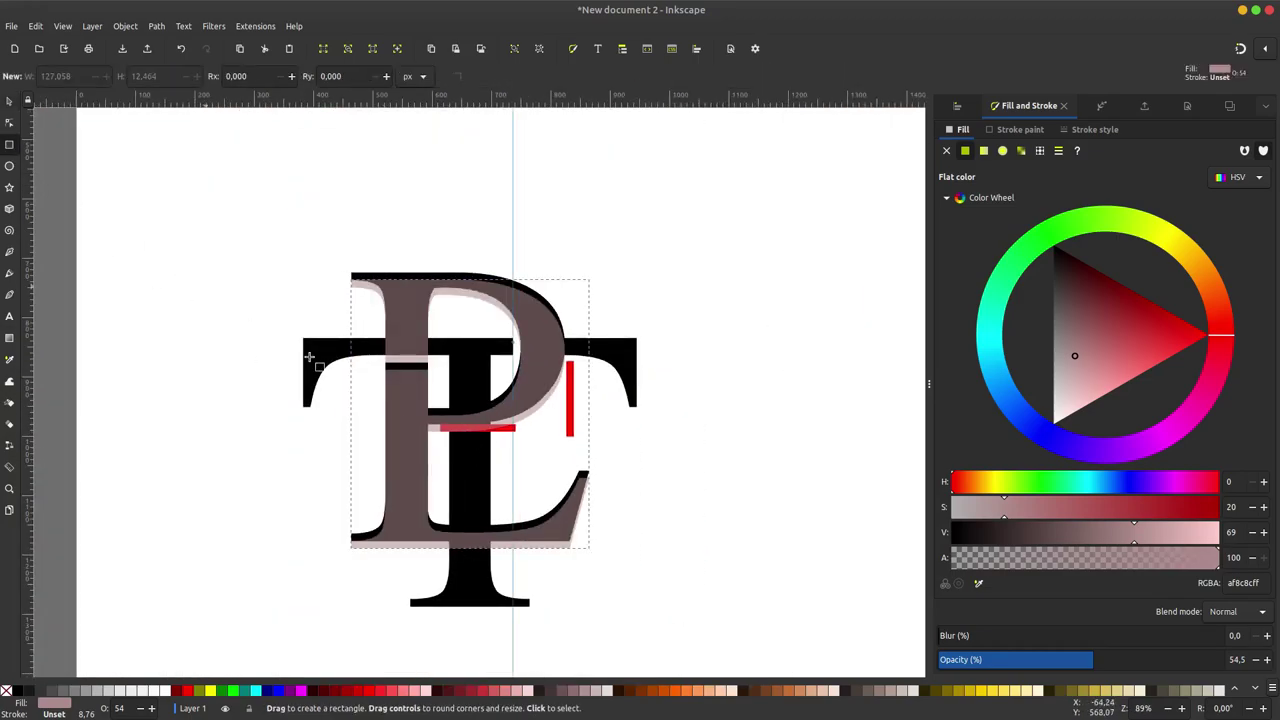
Step: Draw a box where the P's bowl crosses the T stem and intersect it with the P copy
{"action": "left_click_drag", "start_coordinate": [440, 389], "coordinate": [506, 464]}
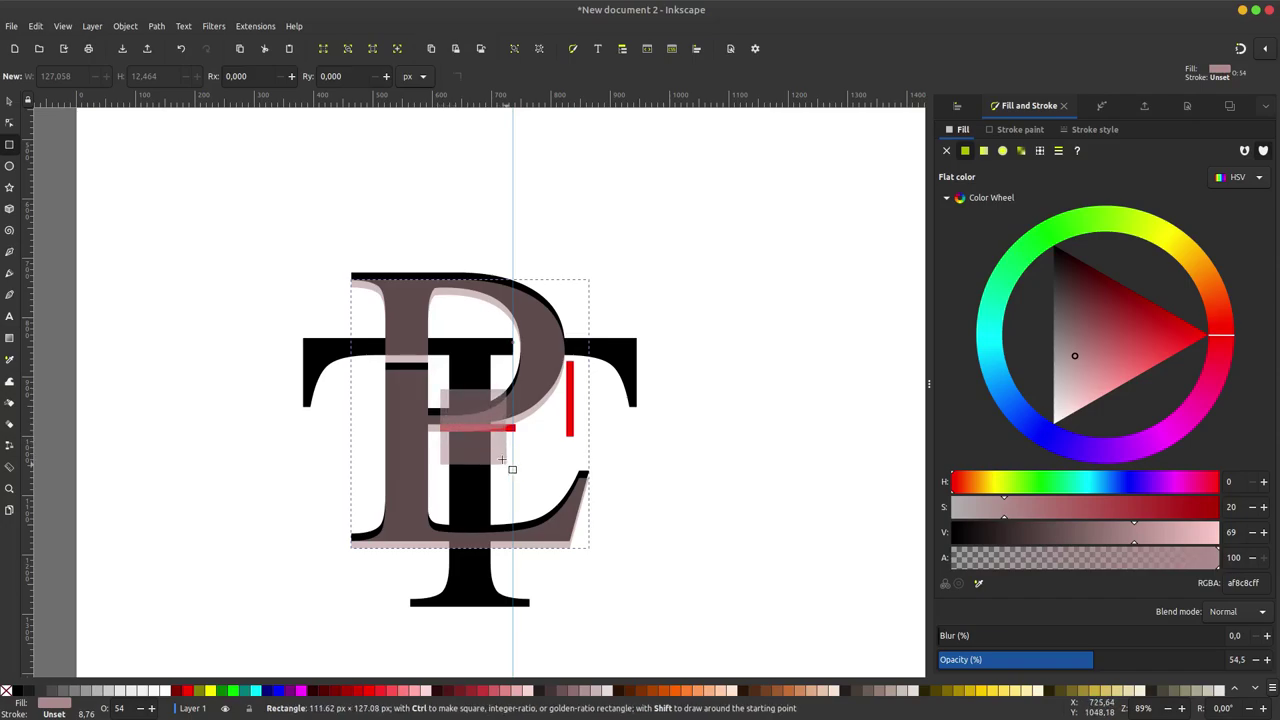
{"action": "left_click", "coordinate": [9, 102]}
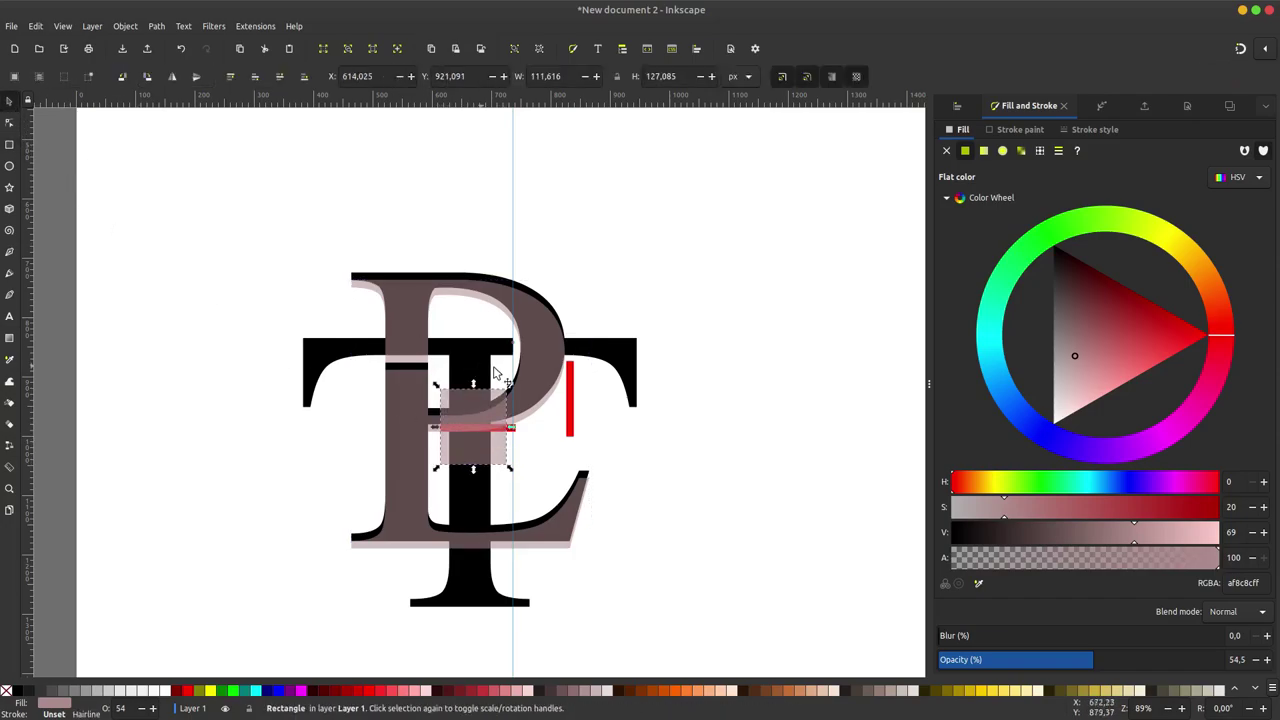
{"action": "left_click", "coordinate": [547, 370], "text": "shift"}
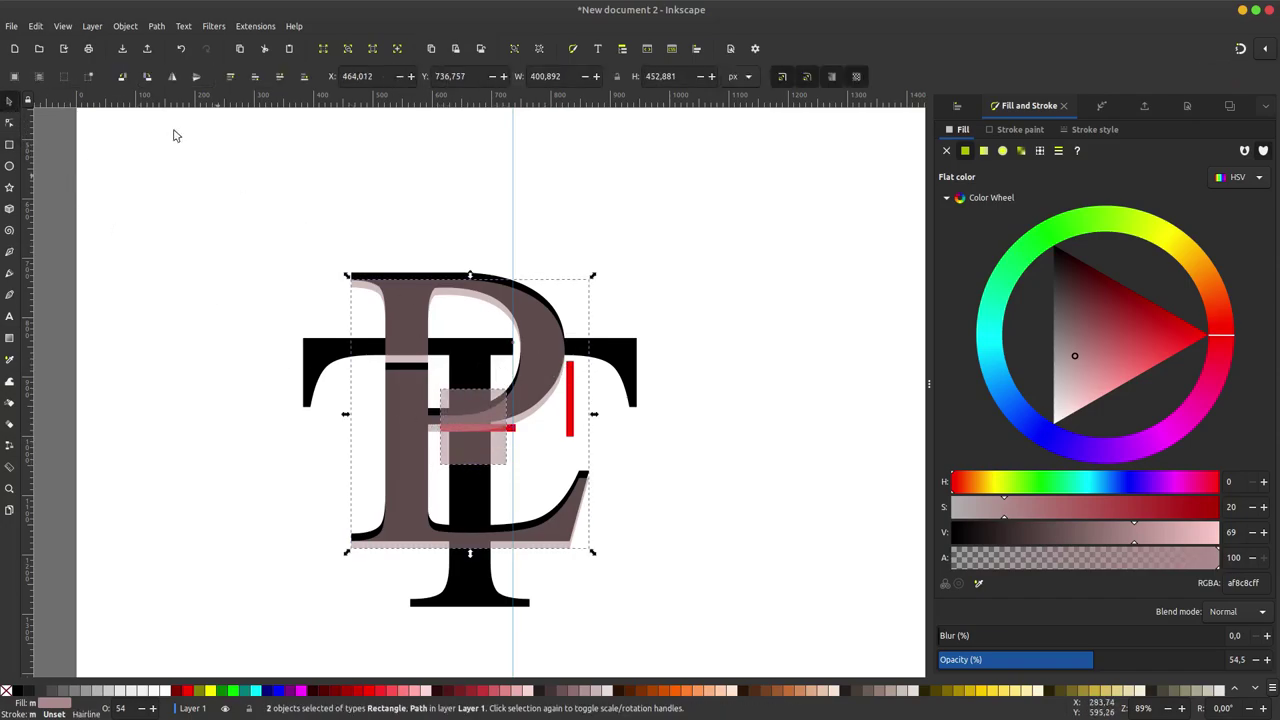
{"action": "left_click", "coordinate": [155, 28]}
{"action": "left_click", "coordinate": [199, 123]}
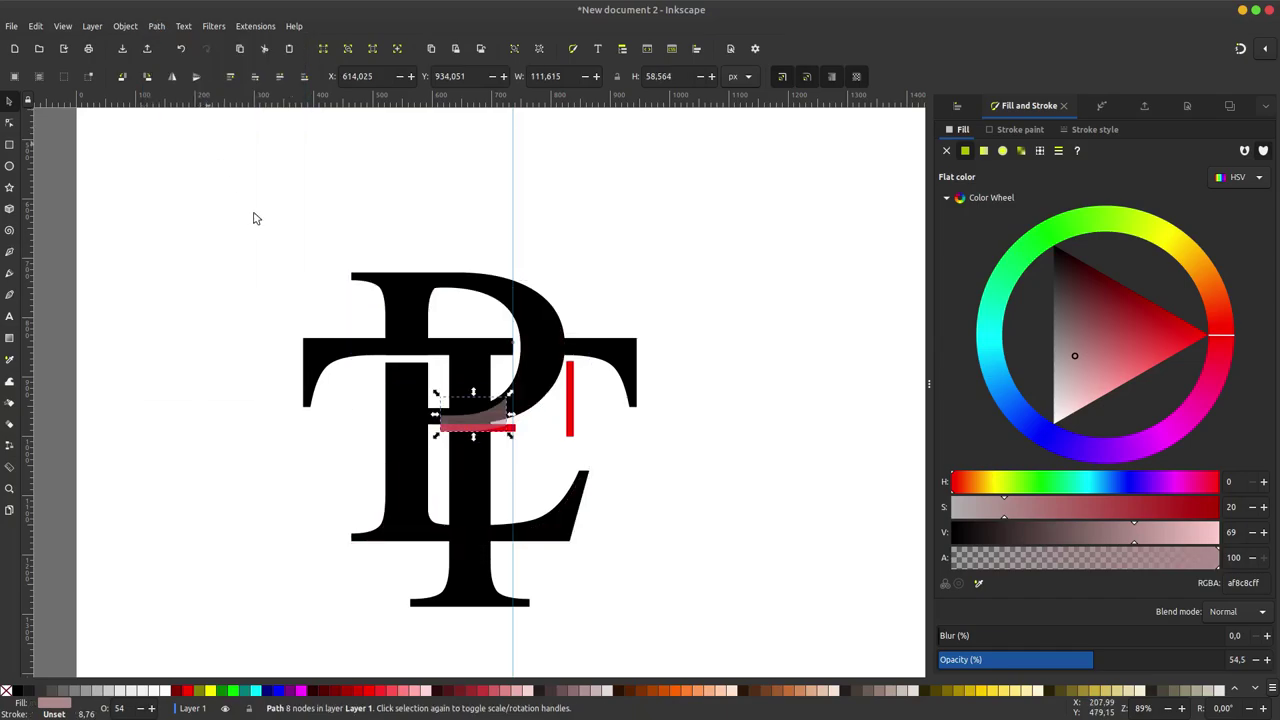
{"action": "scroll", "coordinate": [468, 480], "scroll_direction": "up", "scroll_amount": 2, "text": "ctrl"}
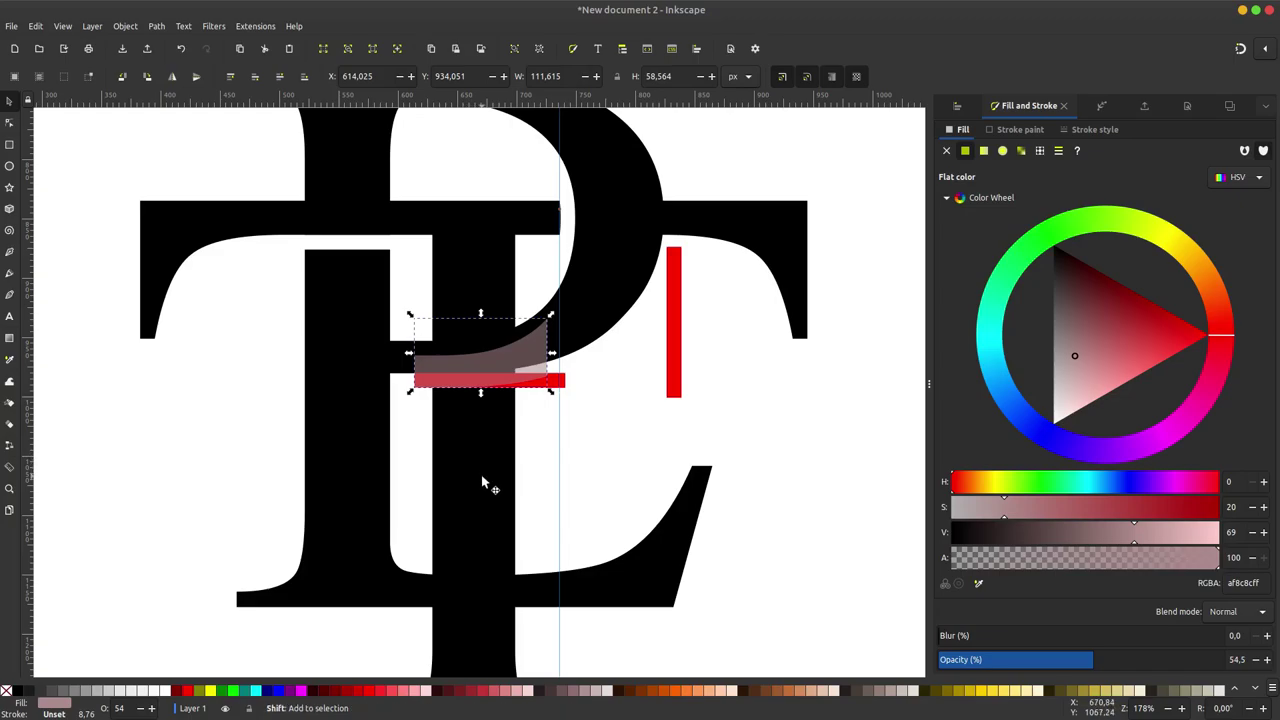
Step: Subtract the clipped piece from the black T's stem and deselect
{"action": "left_click", "coordinate": [491, 486], "text": "shift"}
{"action": "left_click", "coordinate": [150, 30]}
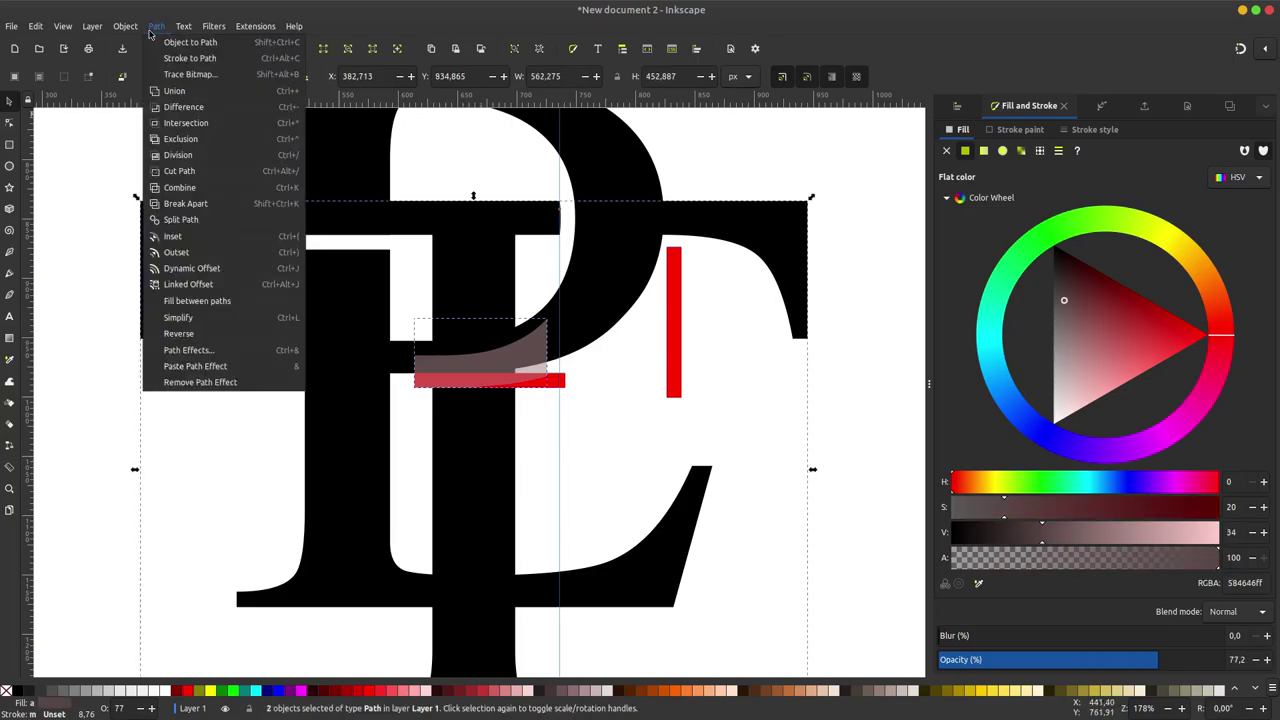
{"action": "left_click", "coordinate": [184, 114]}
{"action": "key", "text": "Escape"}
{"action": "scroll", "coordinate": [488, 378], "scroll_direction": "up", "scroll_amount": 2}
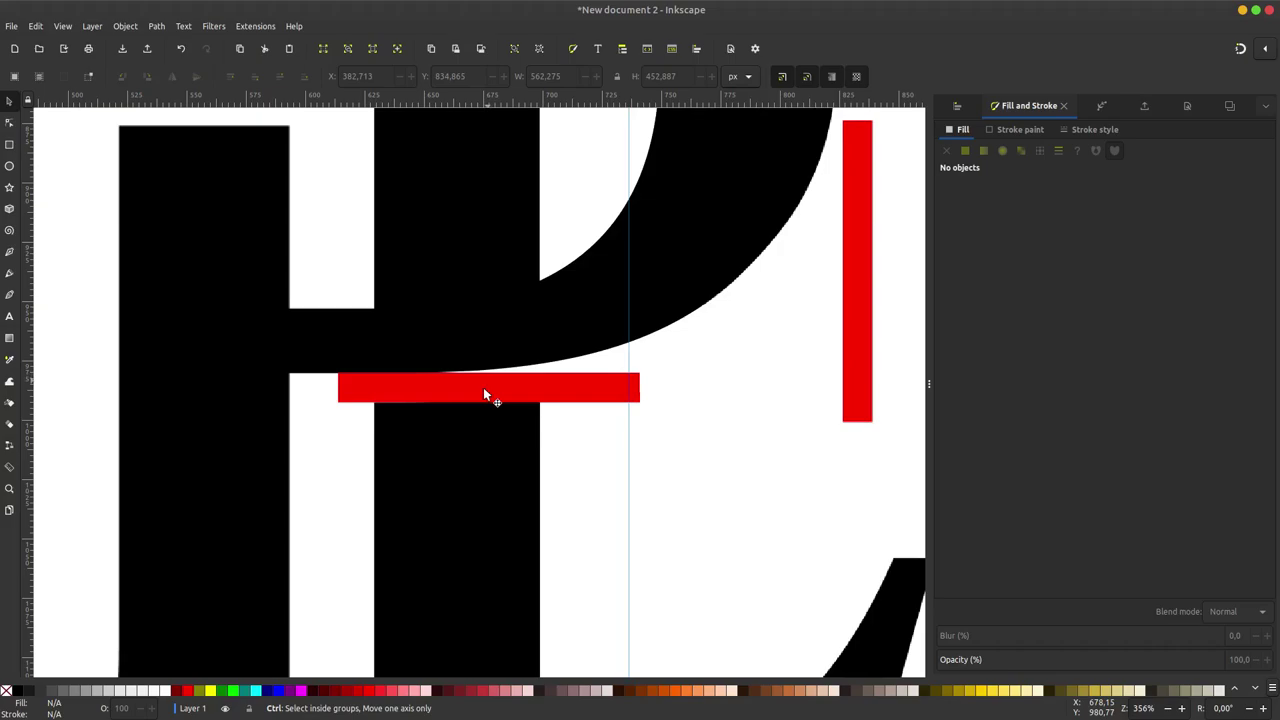
Step: Move the horizontal red bar onto the L's base at the T stem, about X 578.957, Y 1171.810
{"action": "left_click_drag", "start_coordinate": [523, 388], "coordinate": [525, 486]}
{"action": "scroll", "coordinate": [389, 397], "scroll_direction": "up", "scroll_amount": 2}
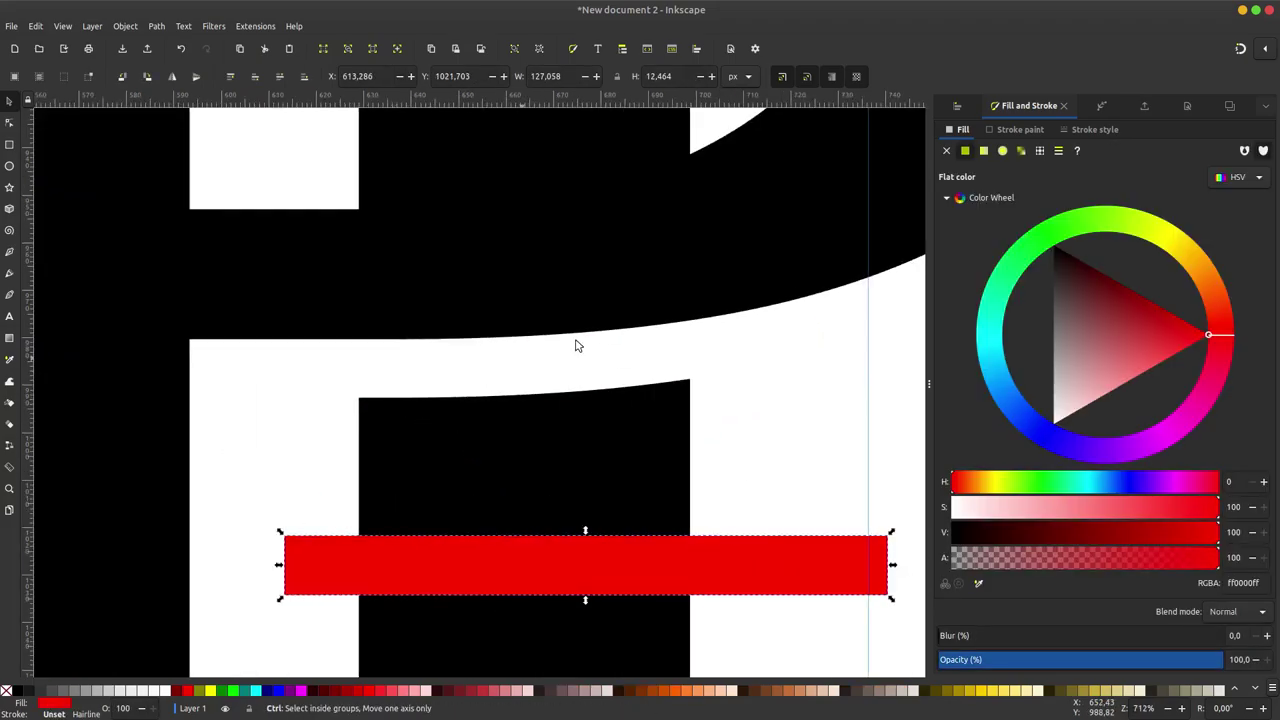
{"action": "scroll", "coordinate": [420, 348], "scroll_direction": "down", "scroll_amount": 2}
{"action": "scroll", "coordinate": [413, 345], "scroll_direction": "down", "scroll_amount": 3}
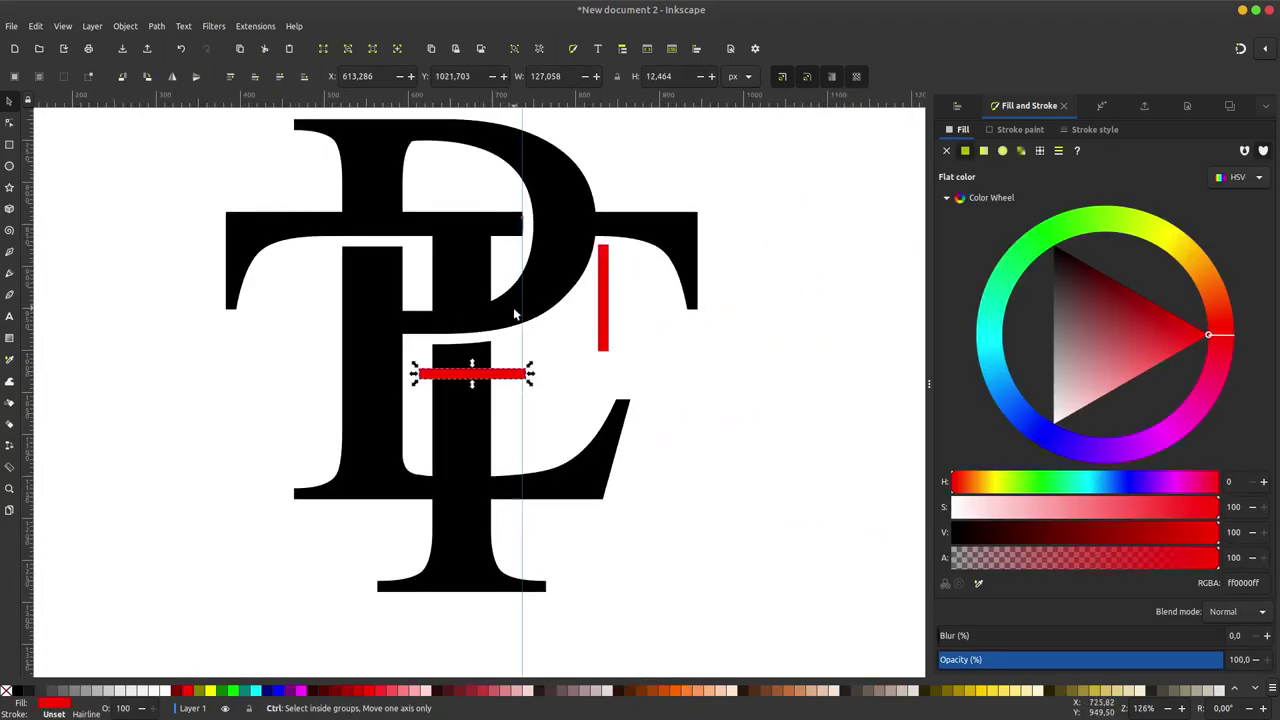
{"action": "scroll", "coordinate": [512, 344], "scroll_direction": "down", "scroll_amount": 2}
{"action": "left_click_drag", "start_coordinate": [512, 355], "coordinate": [543, 409]}
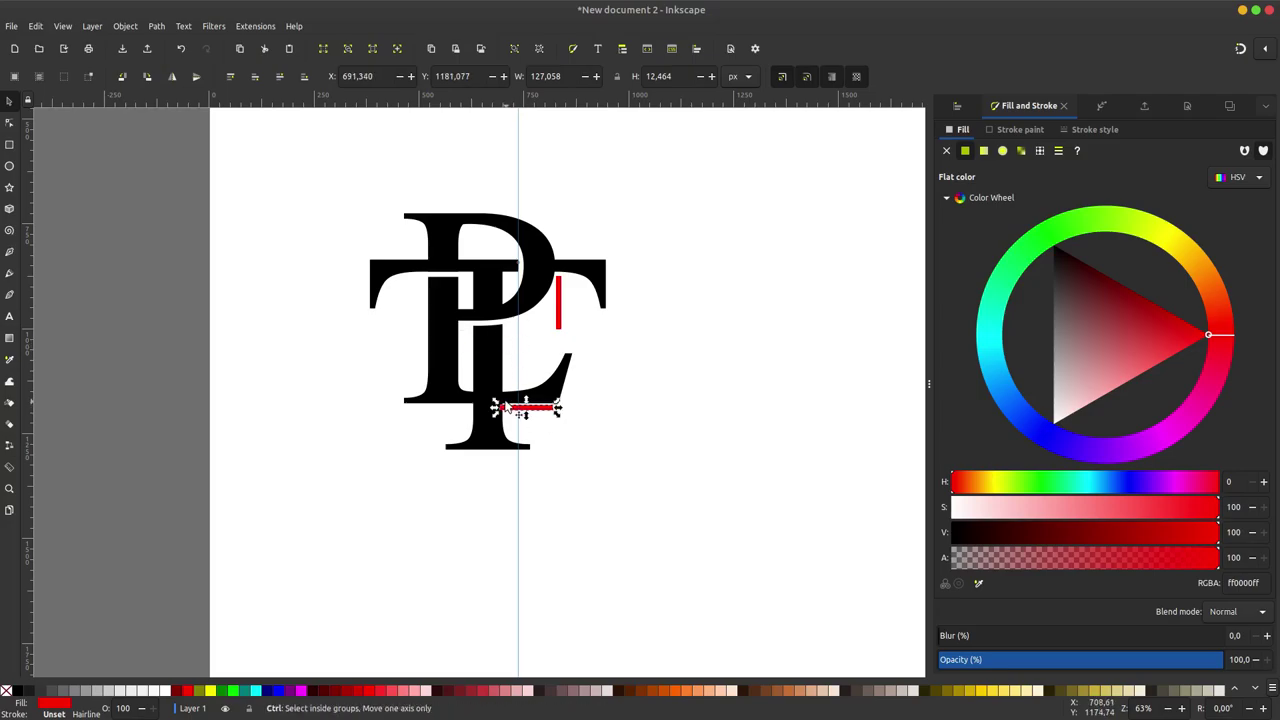
{"action": "scroll", "coordinate": [543, 409], "scroll_direction": "up", "scroll_amount": 2}
{"action": "scroll", "coordinate": [505, 401], "scroll_direction": "down", "scroll_amount": 1}
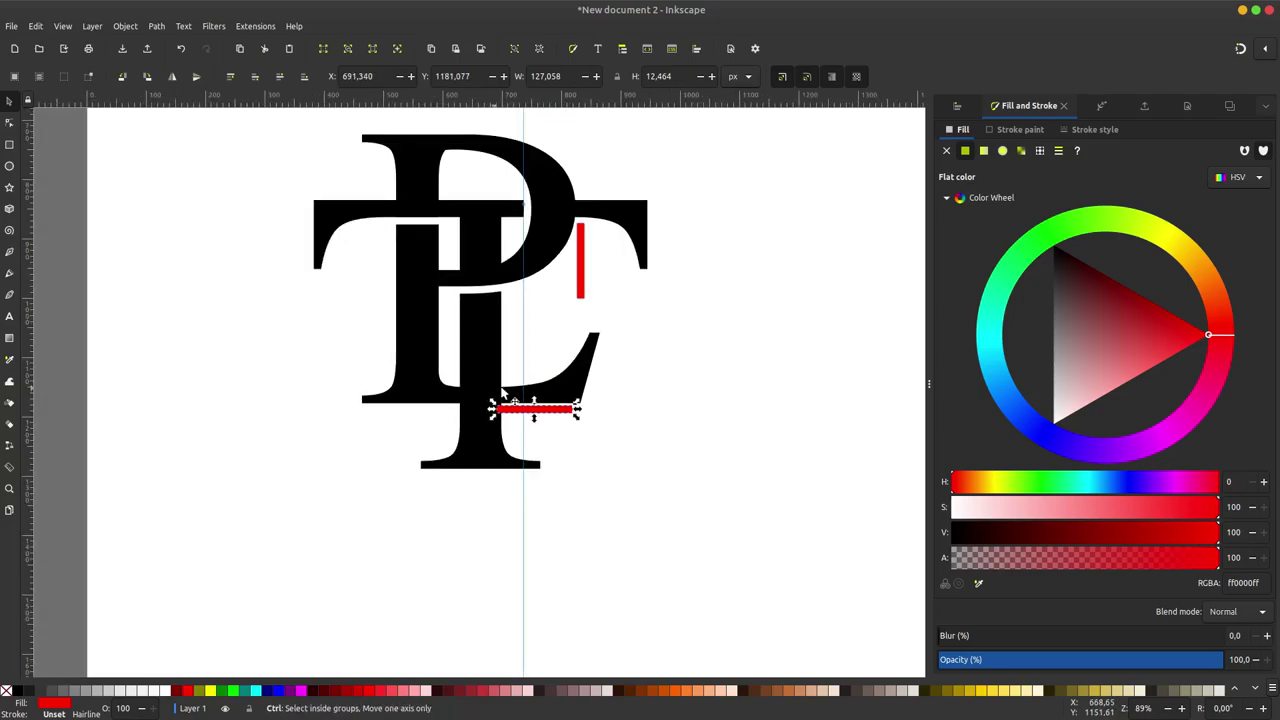
{"action": "left_click_drag", "start_coordinate": [545, 410], "coordinate": [461, 402]}
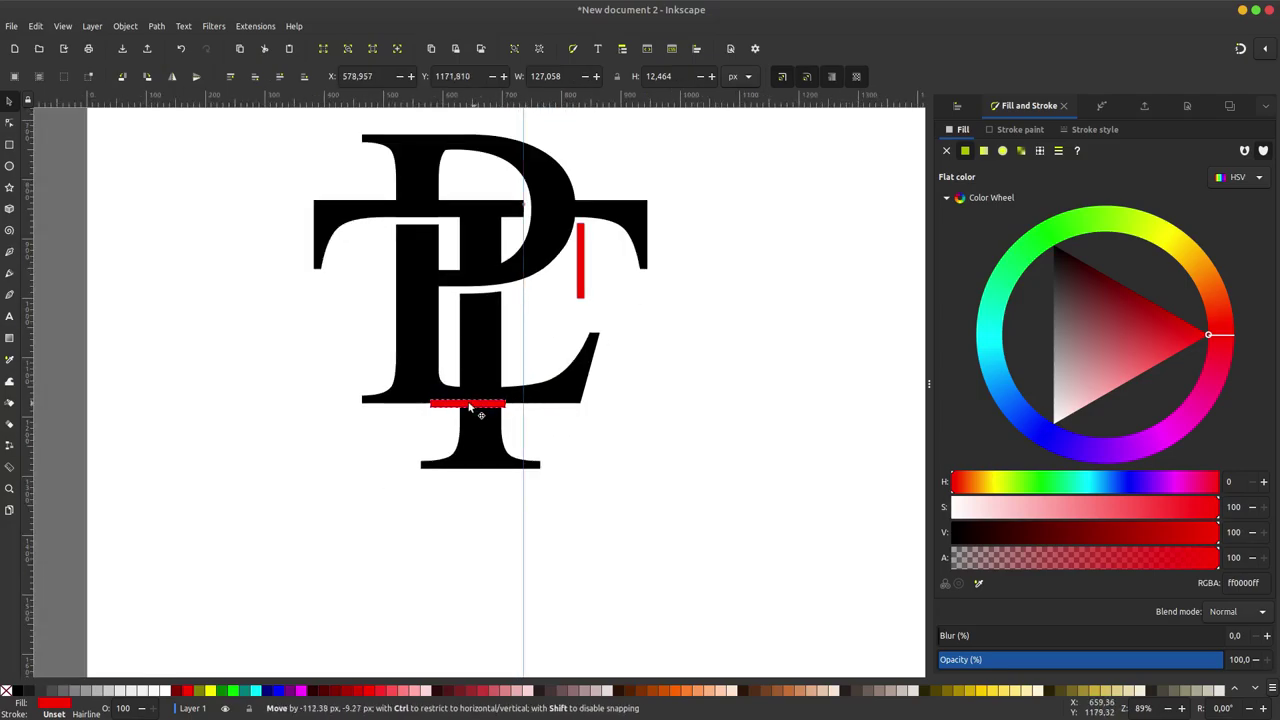
Step: Rotate the red bar upright, shorten it, and position it over the L's base beside the T stem
{"action": "left_click", "coordinate": [147, 77]}
{"action": "scroll", "coordinate": [481, 428], "scroll_direction": "up", "scroll_amount": 2}
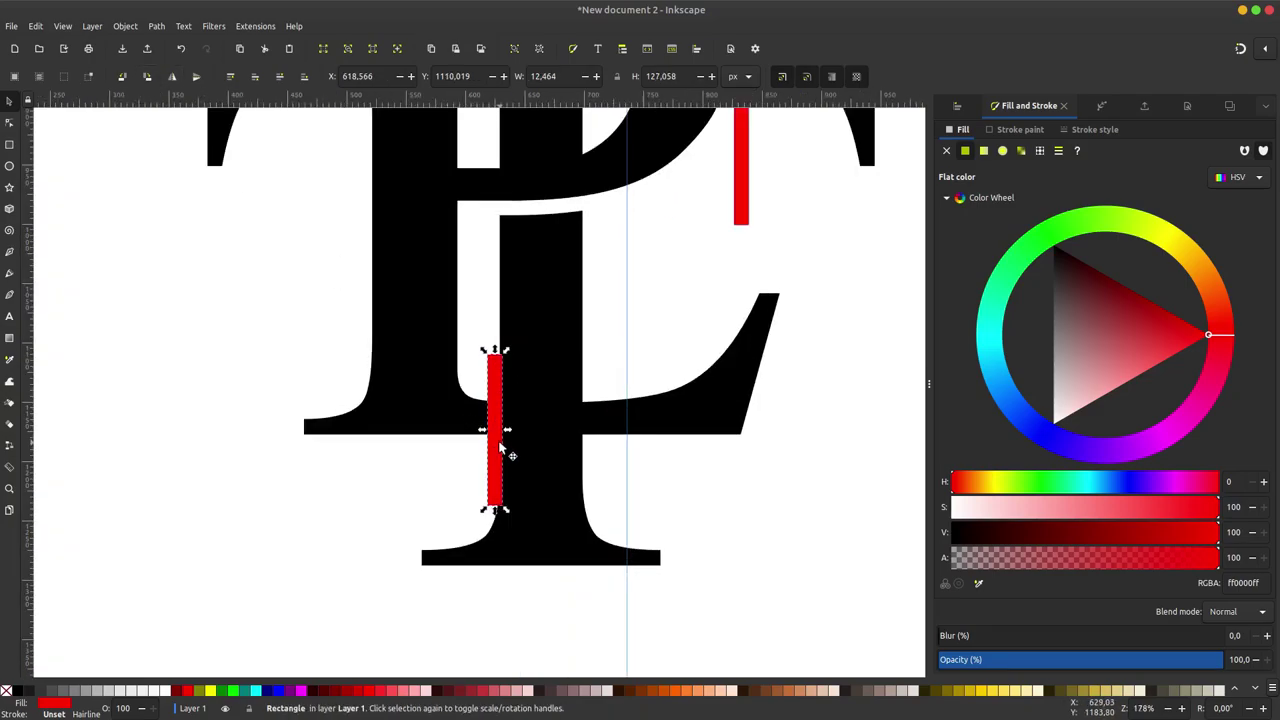
{"action": "scroll", "coordinate": [500, 447], "scroll_direction": "up", "scroll_amount": 2, "text": "ctrl"}
{"action": "left_click_drag", "start_coordinate": [492, 464], "coordinate": [490, 376]}
{"action": "scroll", "coordinate": [500, 458], "scroll_direction": "up", "scroll_amount": 3, "text": "ctrl"}
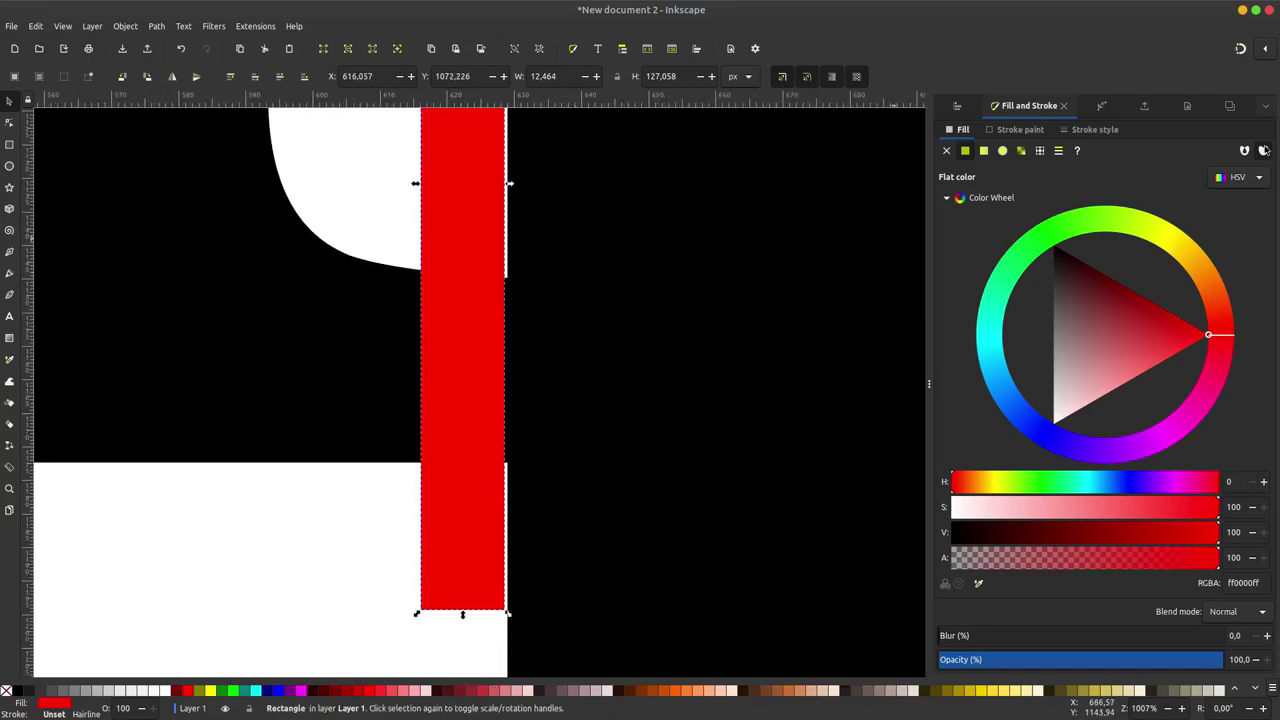
{"action": "scroll", "coordinate": [536, 205], "scroll_direction": "down", "scroll_amount": 2, "text": "ctrl"}
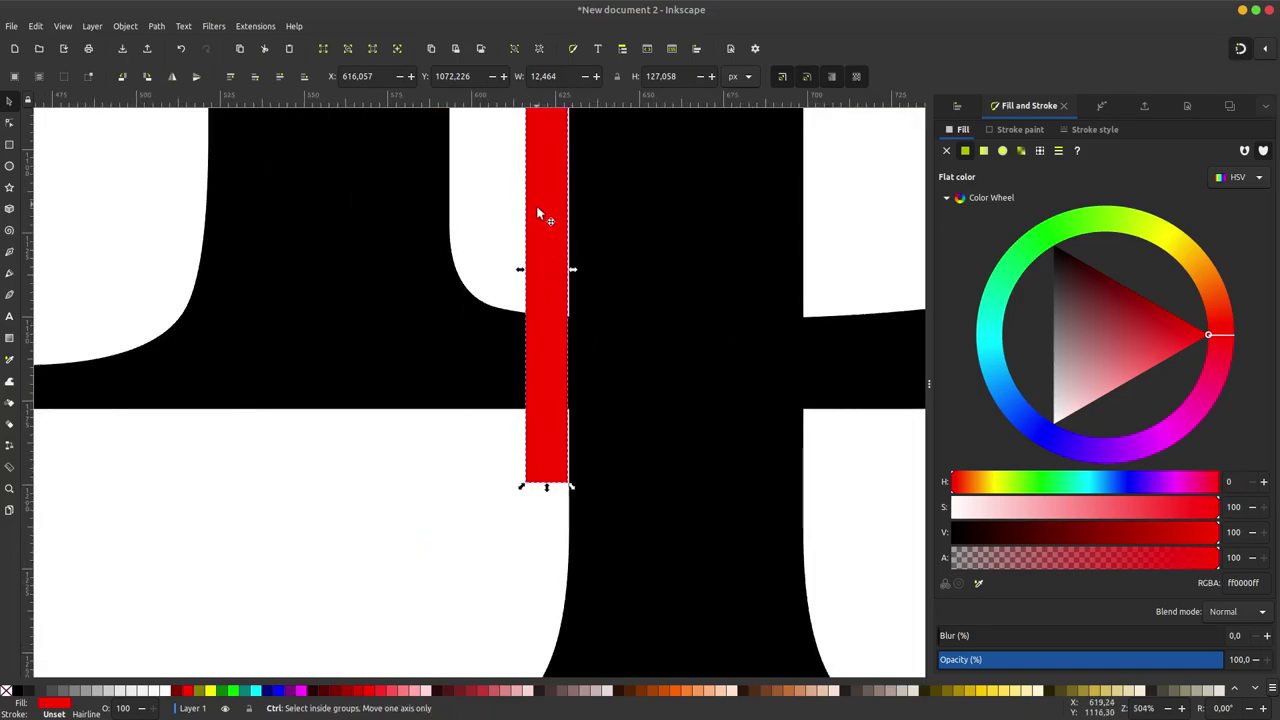
{"action": "scroll", "coordinate": [544, 208], "scroll_direction": "down", "scroll_amount": 2, "text": "ctrl"}
{"action": "left_click_drag", "start_coordinate": [542, 176], "coordinate": [542, 309]}
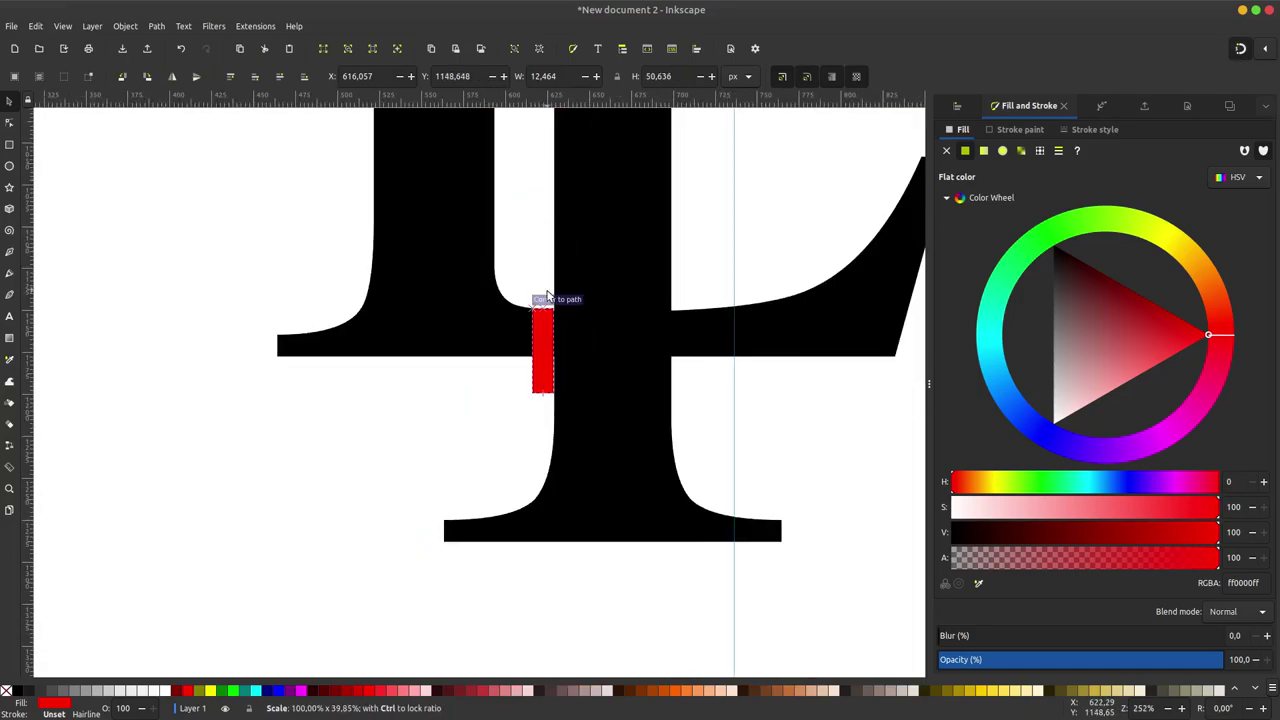
{"action": "scroll", "coordinate": [535, 383], "scroll_direction": "up", "scroll_amount": 1, "text": "ctrl"}
{"action": "scroll", "coordinate": [533, 382], "scroll_direction": "up", "scroll_amount": 2, "text": "ctrl"}
{"action": "left_click_drag", "start_coordinate": [550, 382], "coordinate": [566, 341]}
Step: Subtract the red bar from the P-L shape, cutting a gap in the L's base
{"action": "scroll", "coordinate": [423, 366], "scroll_direction": "down", "scroll_amount": 1, "text": "ctrl"}
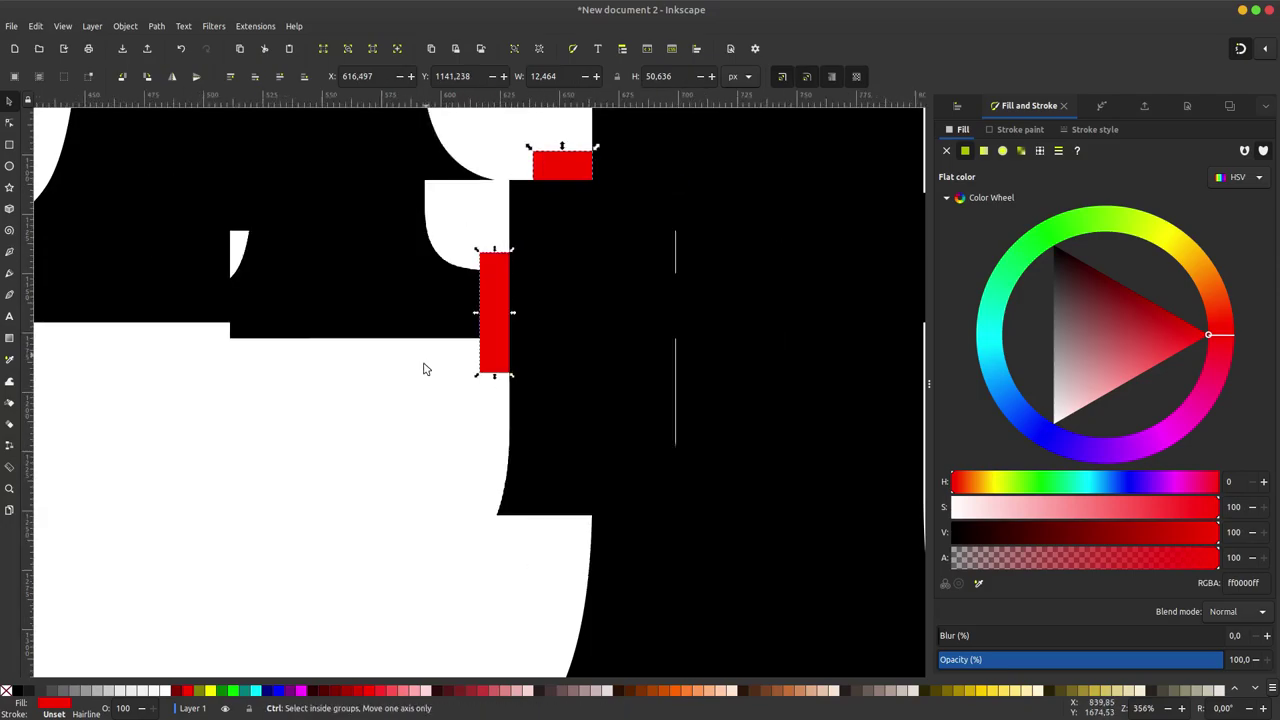
{"action": "scroll", "coordinate": [415, 385], "scroll_direction": "down", "scroll_amount": 4, "text": "ctrl"}
{"action": "scroll", "coordinate": [412, 387], "scroll_direction": "down", "scroll_amount": 1, "text": "ctrl"}
{"action": "scroll", "coordinate": [405, 370], "scroll_direction": "down", "scroll_amount": 1, "text": "ctrl"}
{"action": "scroll", "coordinate": [395, 345], "scroll_direction": "down", "scroll_amount": 1, "text": "ctrl"}
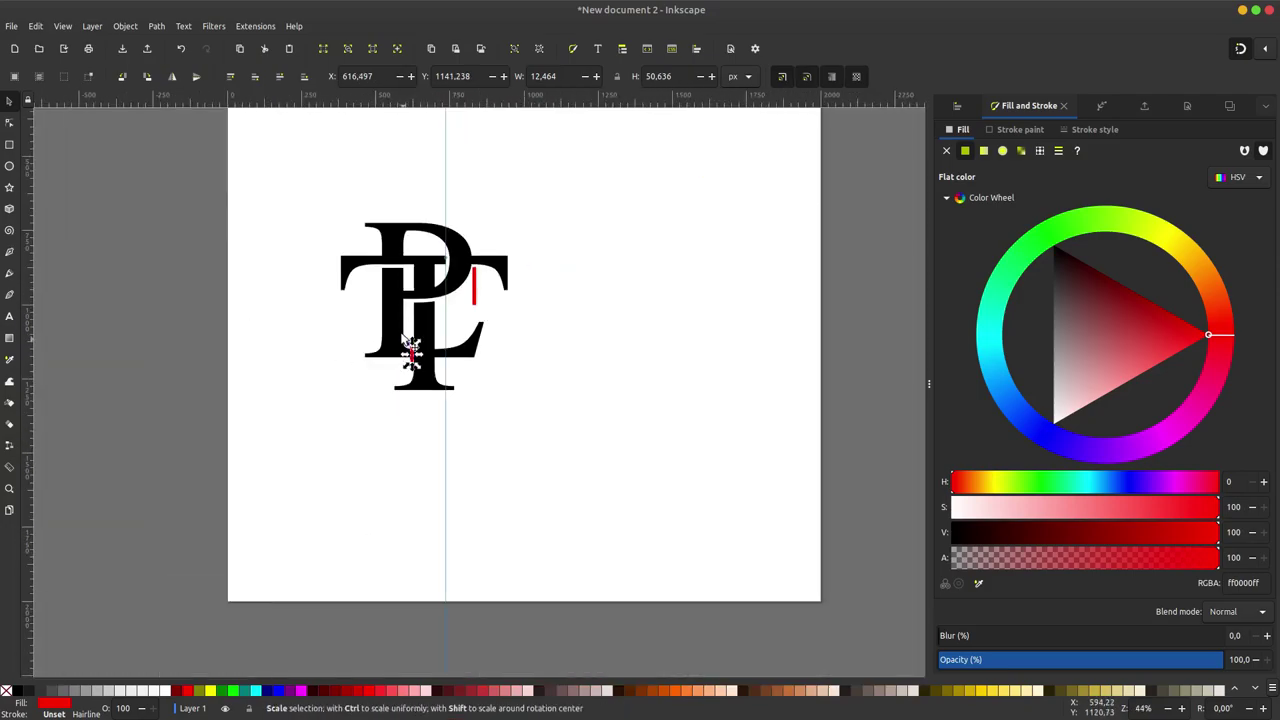
{"action": "scroll", "coordinate": [400, 335], "scroll_direction": "up", "scroll_amount": 2, "text": "ctrl"}
{"action": "left_click", "coordinate": [400, 350], "text": "shift"}
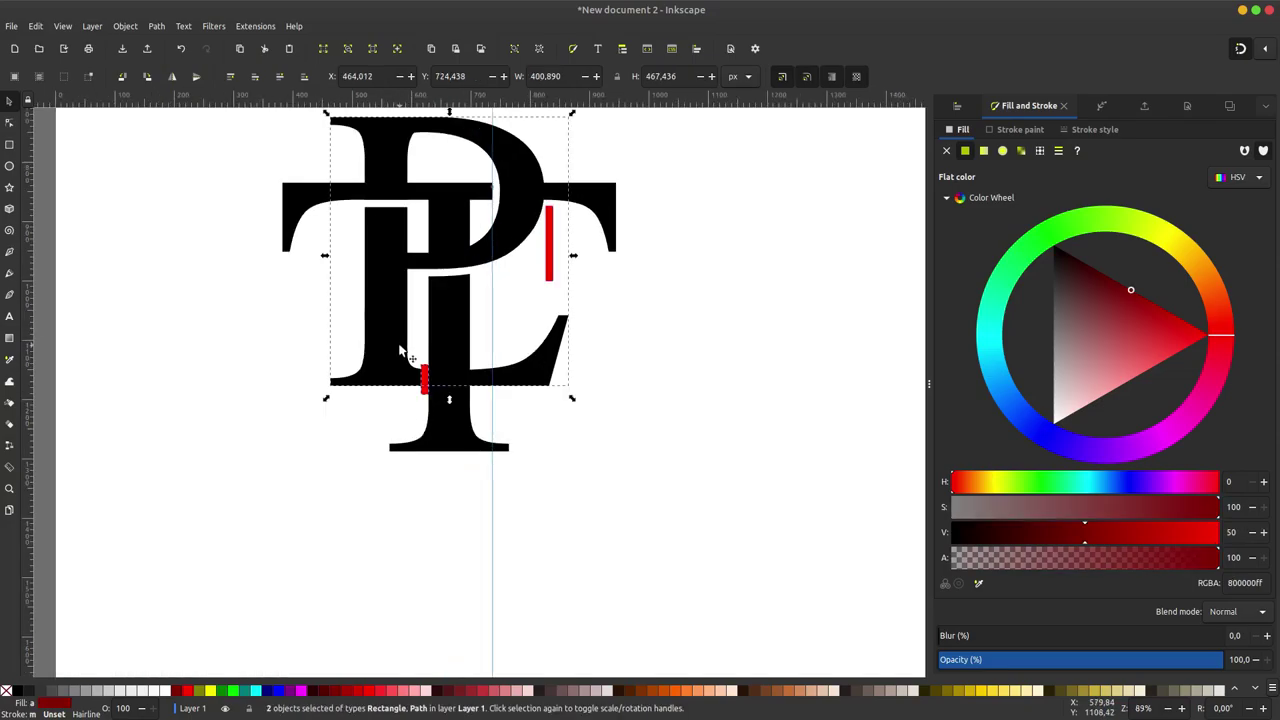
{"action": "left_click", "coordinate": [157, 30]}
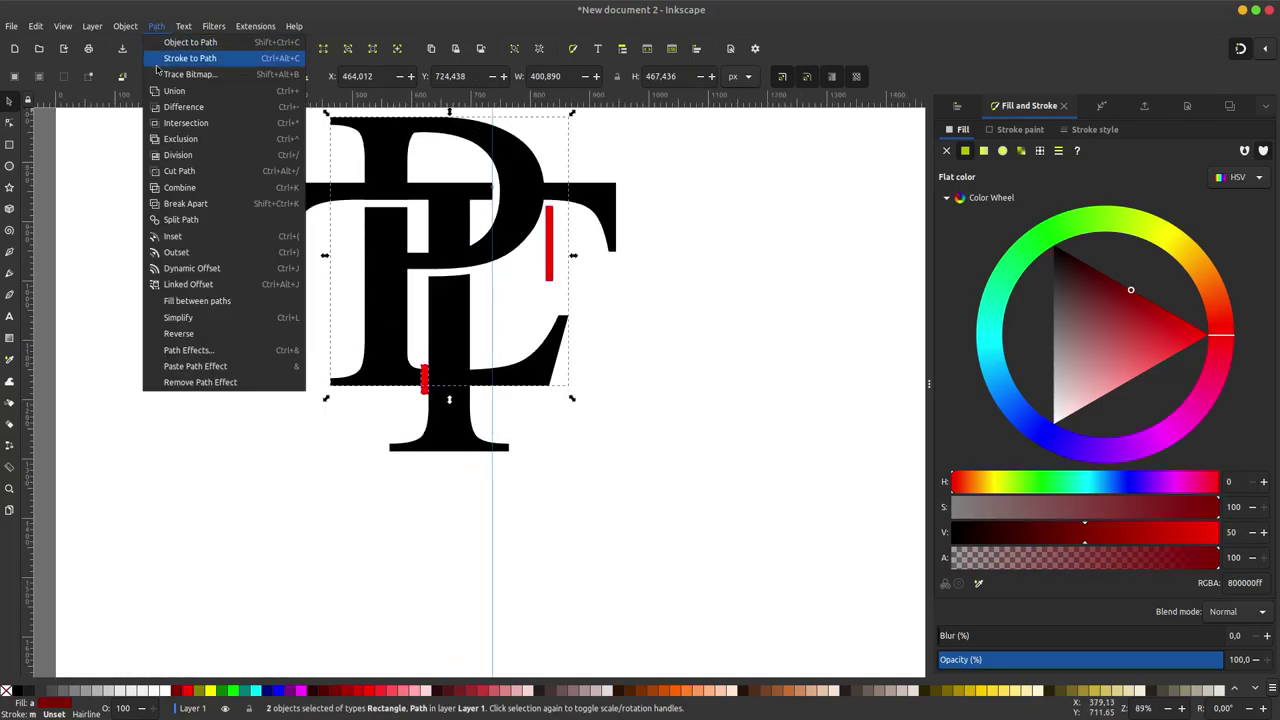
{"action": "left_click", "coordinate": [167, 108]}
{"action": "left_click", "coordinate": [195, 263]}
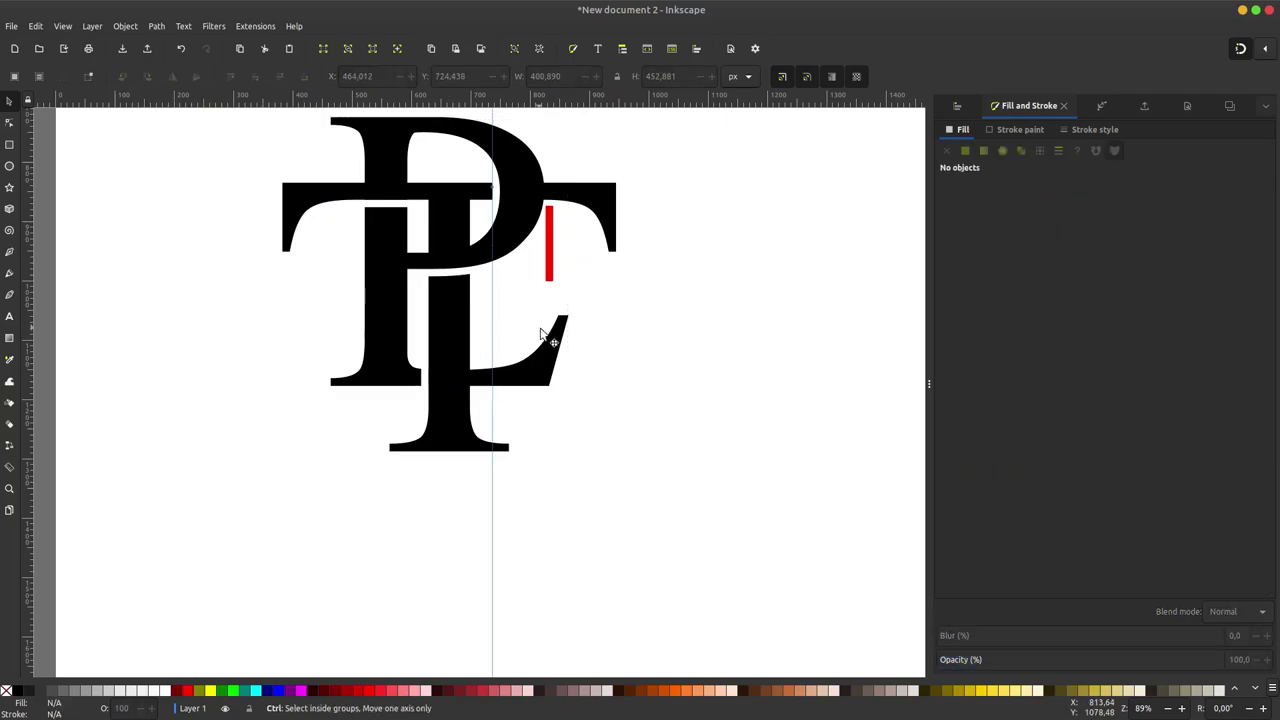
{"action": "scroll", "coordinate": [543, 330], "scroll_direction": "down", "scroll_amount": 3, "text": "ctrl"}
{"action": "scroll", "coordinate": [541, 315], "scroll_direction": "down", "scroll_amount": 1, "text": "ctrl"}
{"action": "scroll", "coordinate": [541, 315], "scroll_direction": "up", "scroll_amount": 3, "text": "ctrl"}
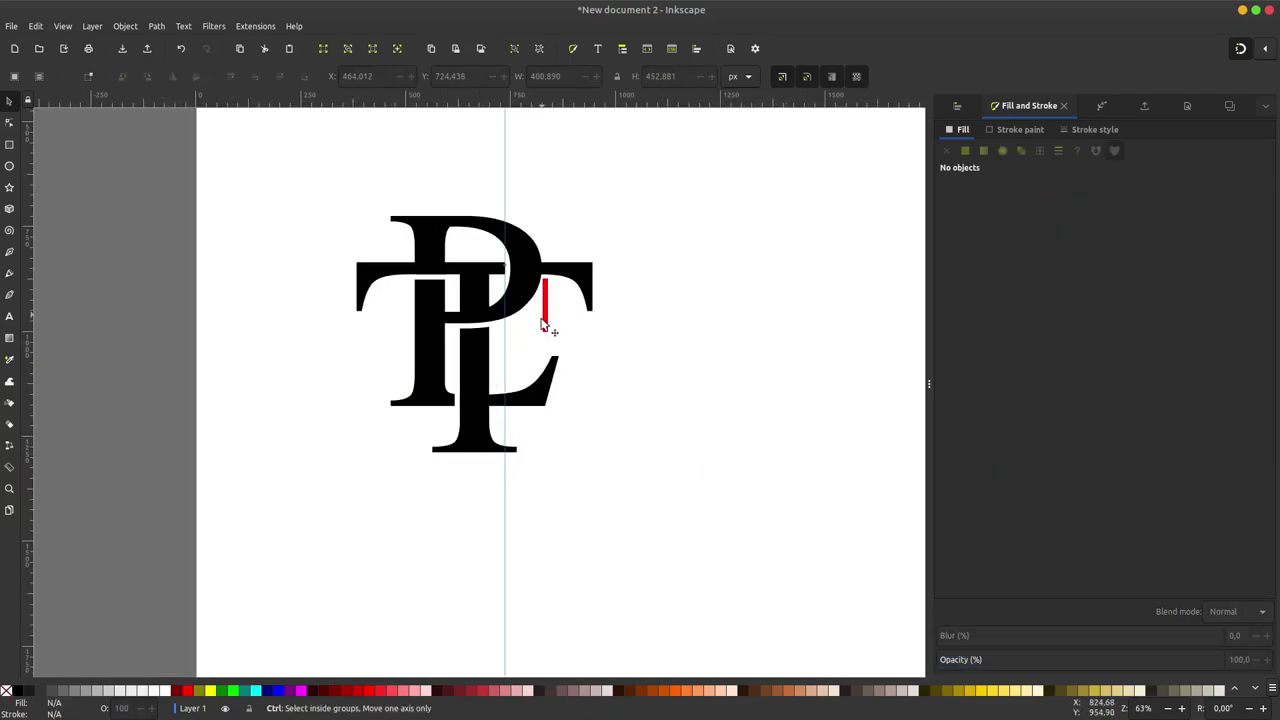
Step: Move the leftover red bar off the page
{"action": "left_click", "coordinate": [545, 322]}
{"action": "mouse_move", "coordinate": [549, 322]}
{"action": "left_mouse_down"}
{"action": "mouse_move", "coordinate": [771, 357]}
{"action": "mouse_move", "coordinate": [857, 262]}
{"action": "left_mouse_up"}
{"action": "scroll", "coordinate": [683, 290], "scroll_direction": "down", "scroll_amount": 3, "text": "ctrl"}
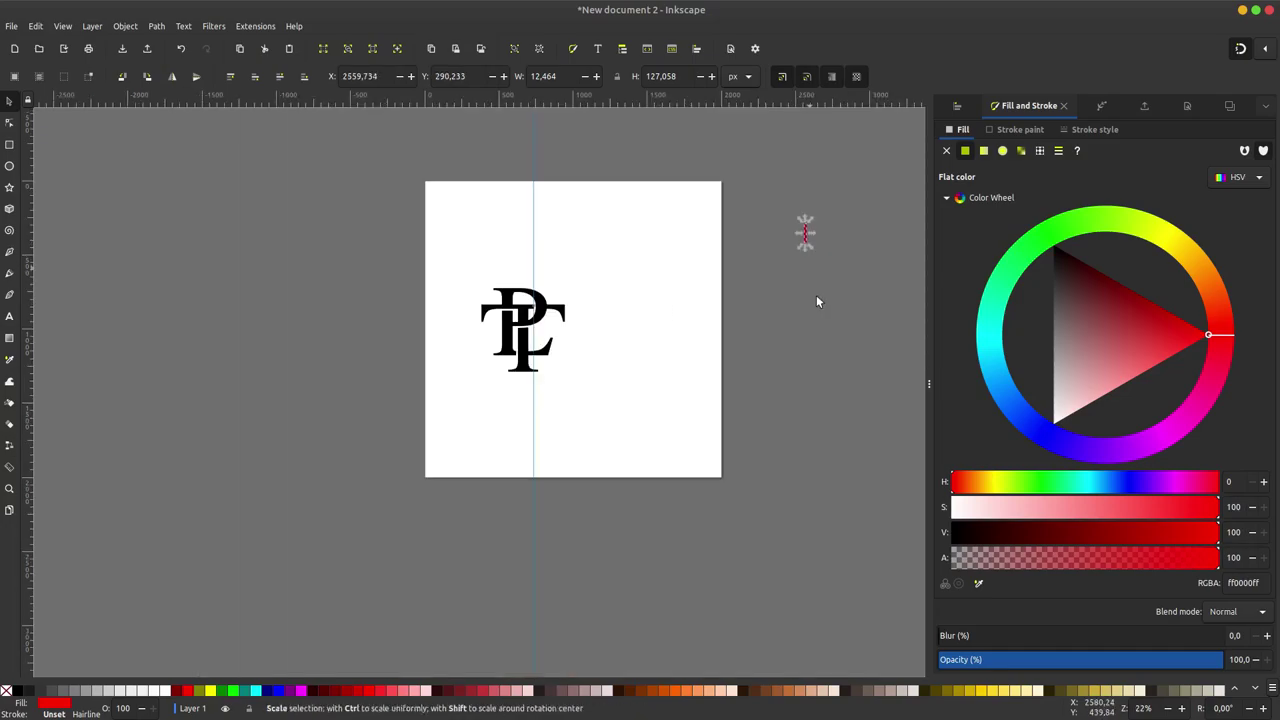
{"action": "left_click", "coordinate": [388, 230]}
Step: Center the letters on the page and enlarge them to about 948 × 949 px
{"action": "mouse_move", "coordinate": [399, 271]}
{"action": "left_mouse_down"}
{"action": "mouse_move", "coordinate": [624, 393]}
{"action": "mouse_move", "coordinate": [614, 383]}
{"action": "left_mouse_up"}
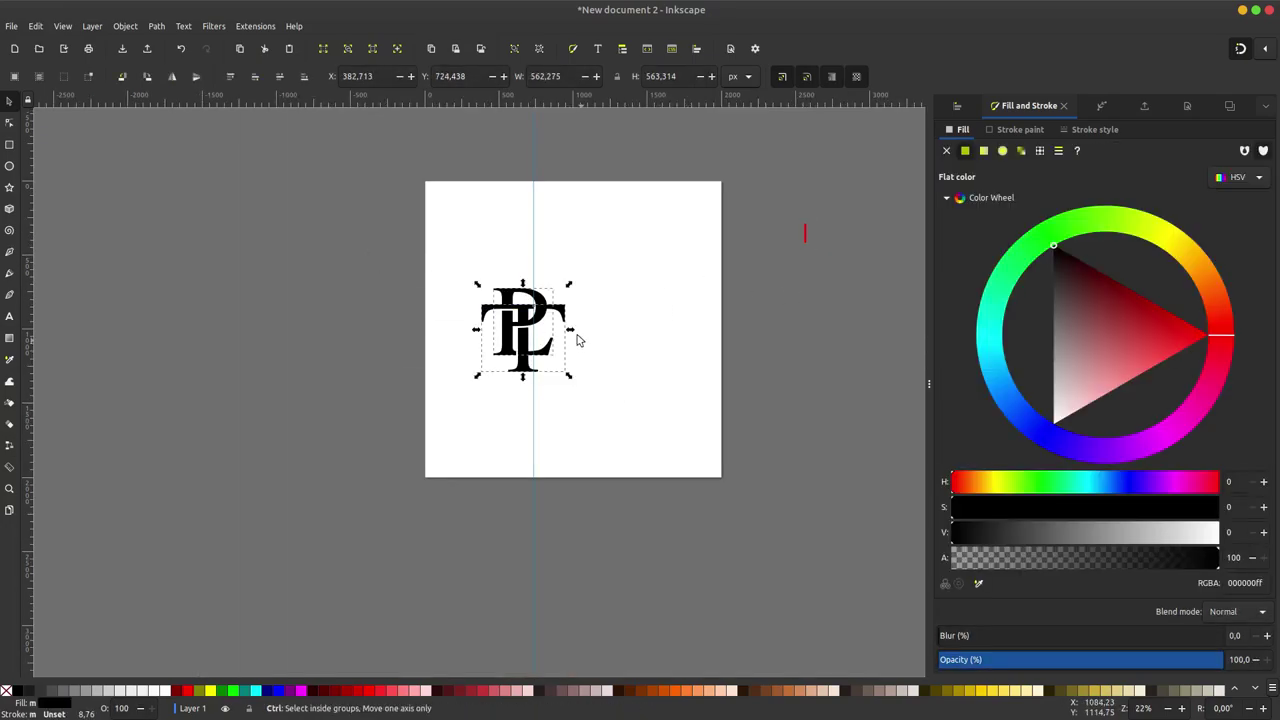
{"action": "left_click_drag", "start_coordinate": [531, 322], "coordinate": [355, 405]}
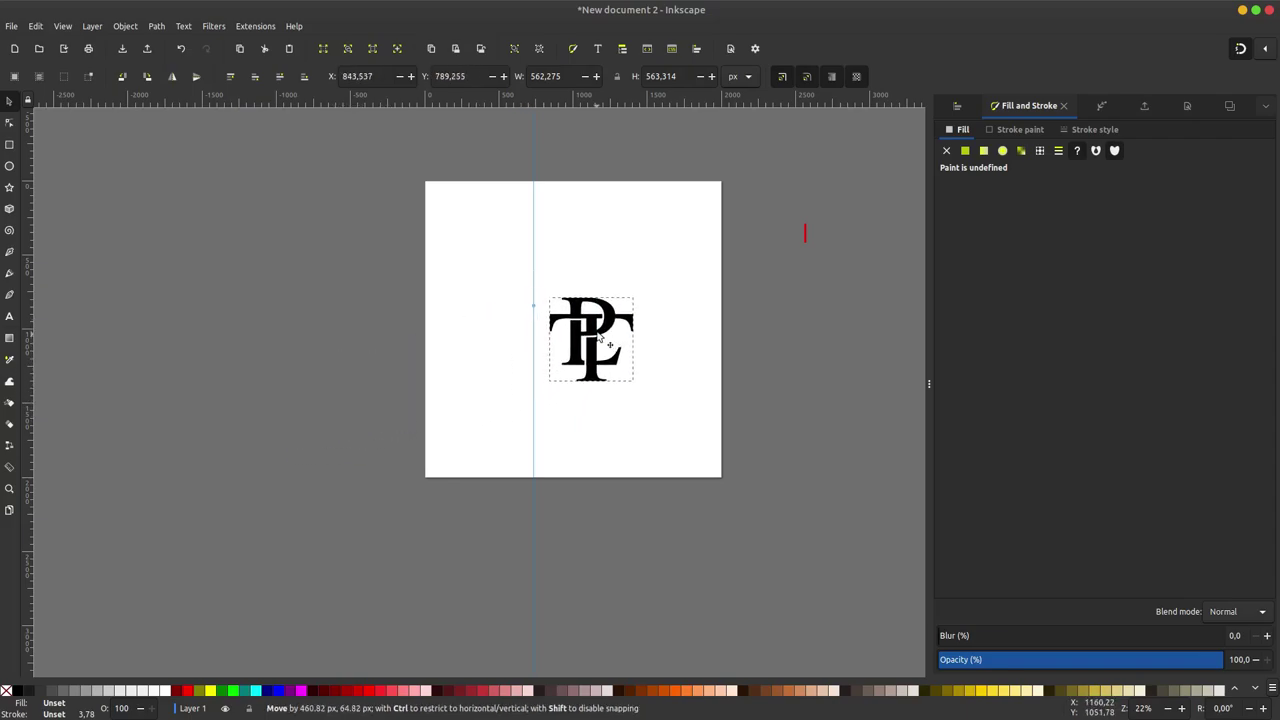
{"action": "left_click_drag", "start_coordinate": [355, 405], "coordinate": [589, 316]}
{"action": "left_click_drag", "start_coordinate": [614, 270], "coordinate": [645, 252]}
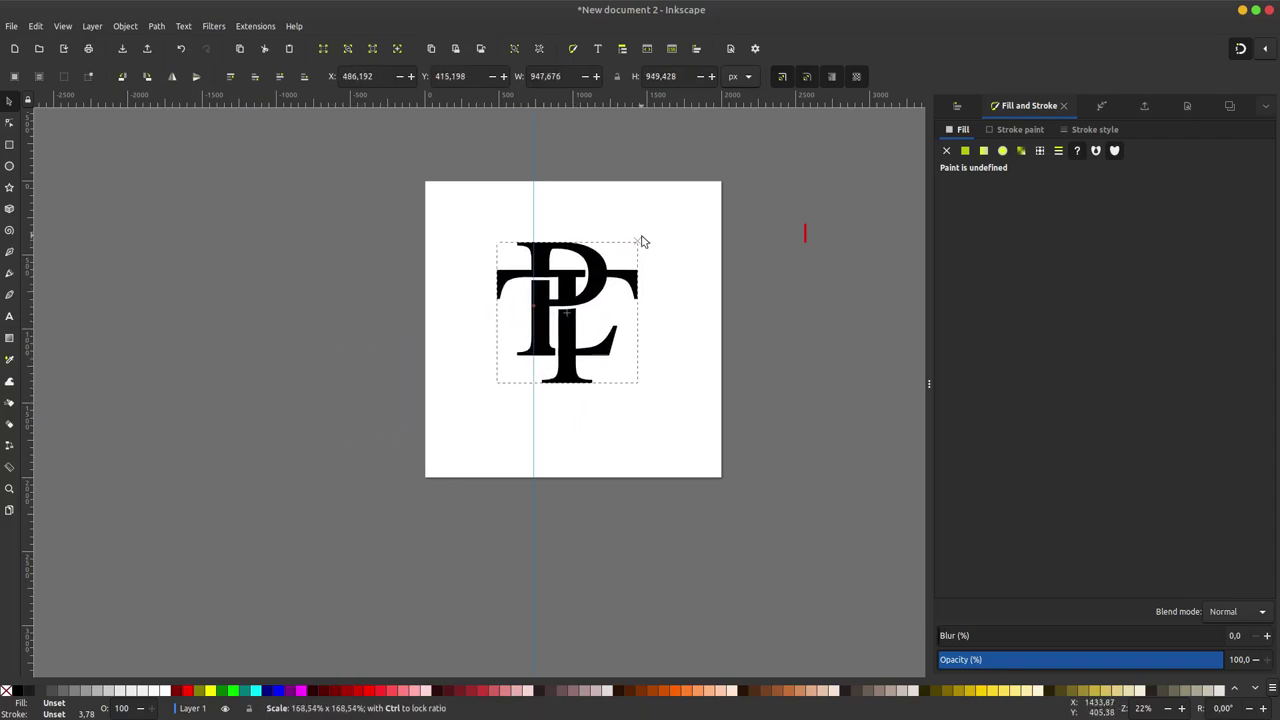